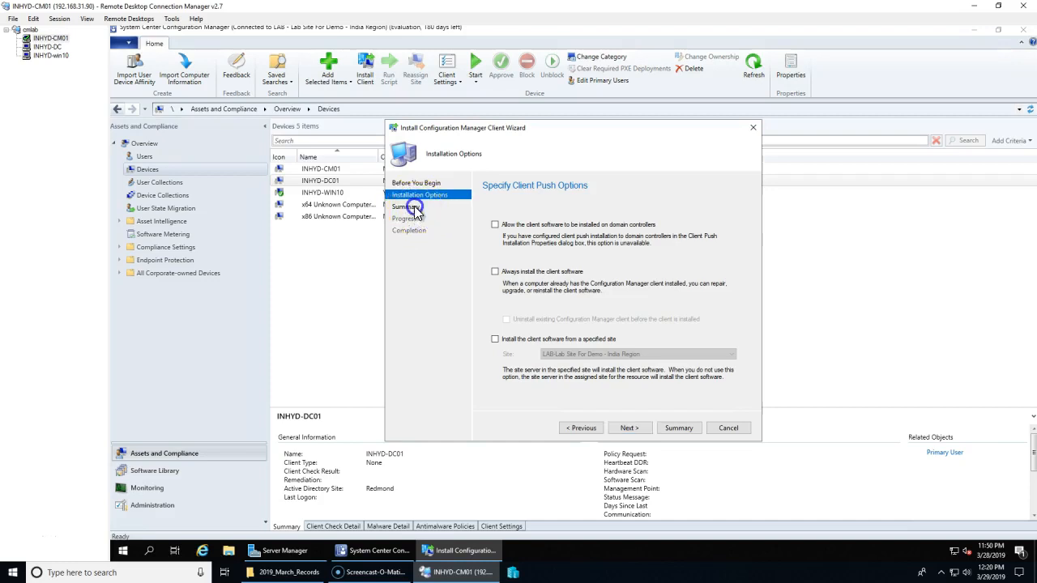
Step: Cancel the Install Configuration Manager Client Wizard and confirm discarding its changes
click(414, 195)
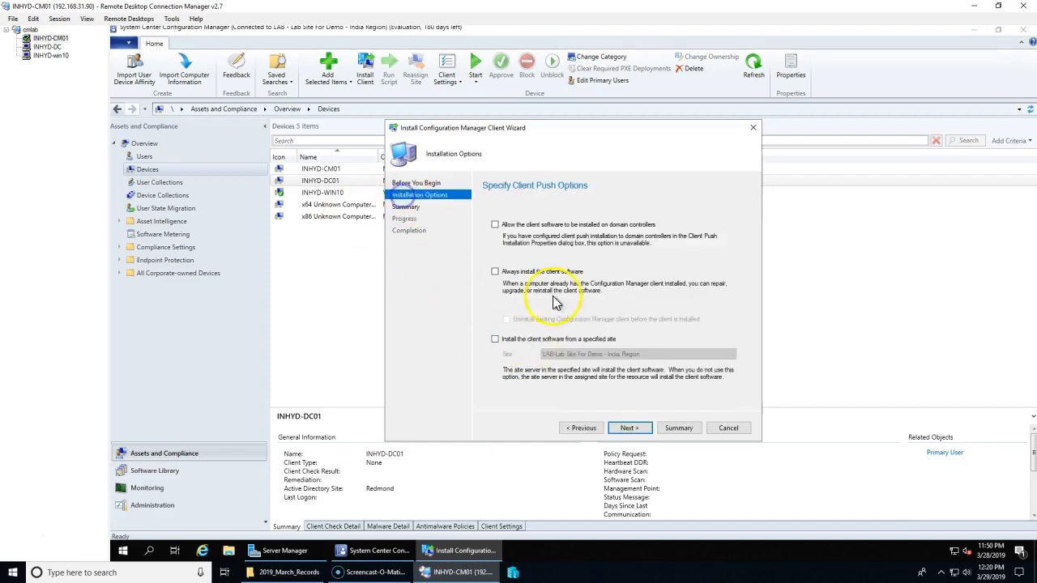
click(727, 428)
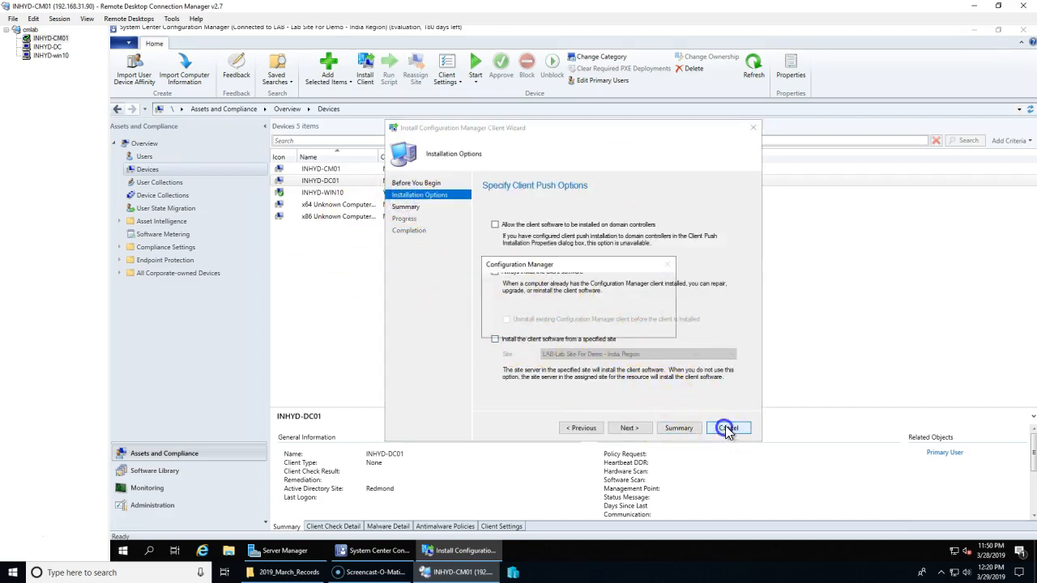
click(604, 327)
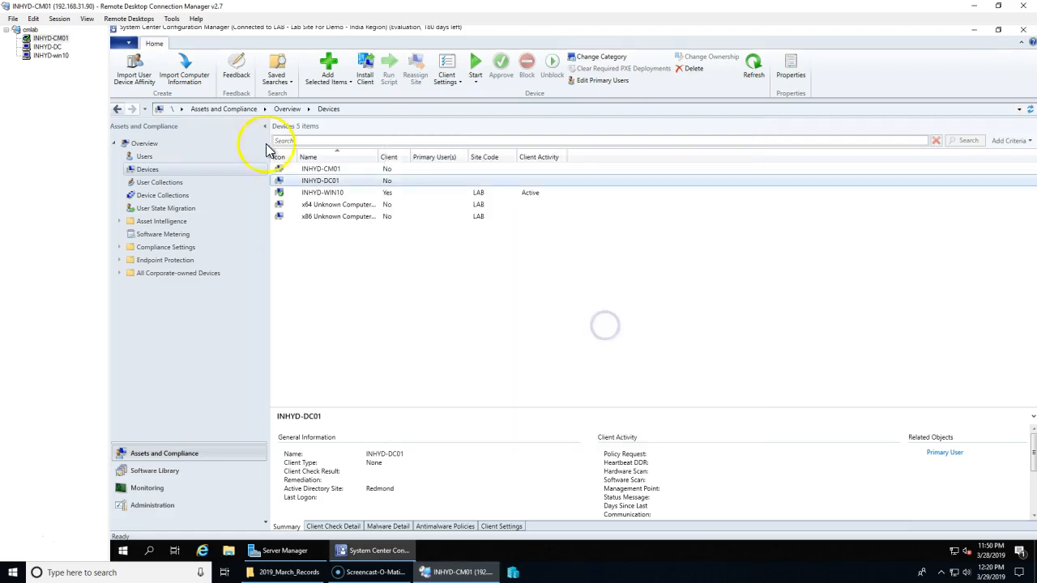
Step: Check that INHYD-WIN10 shows as an Active client in Devices, then move to the INHYD-DC session
click(328, 193)
click(324, 181)
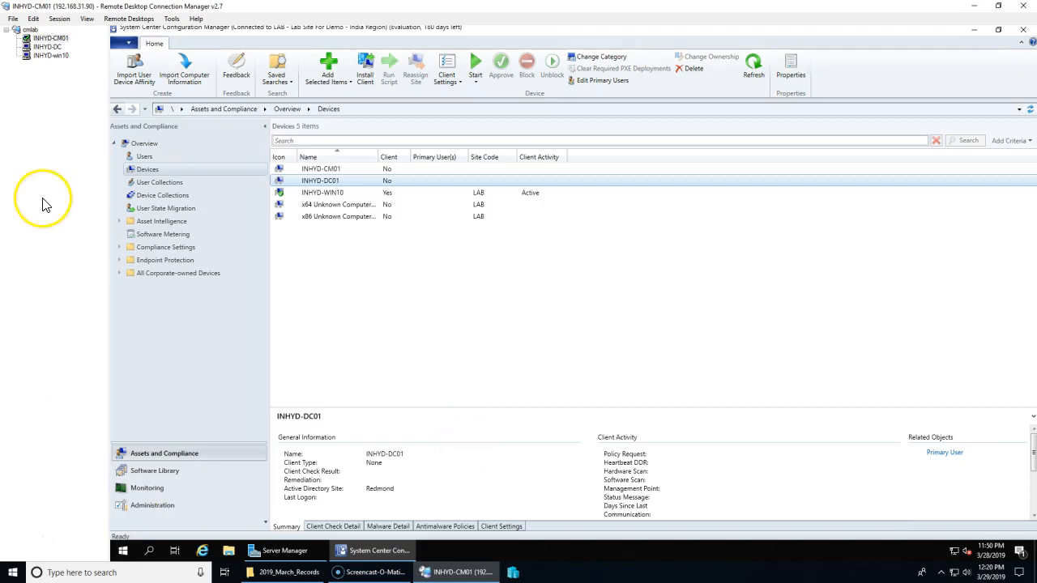
click(47, 47)
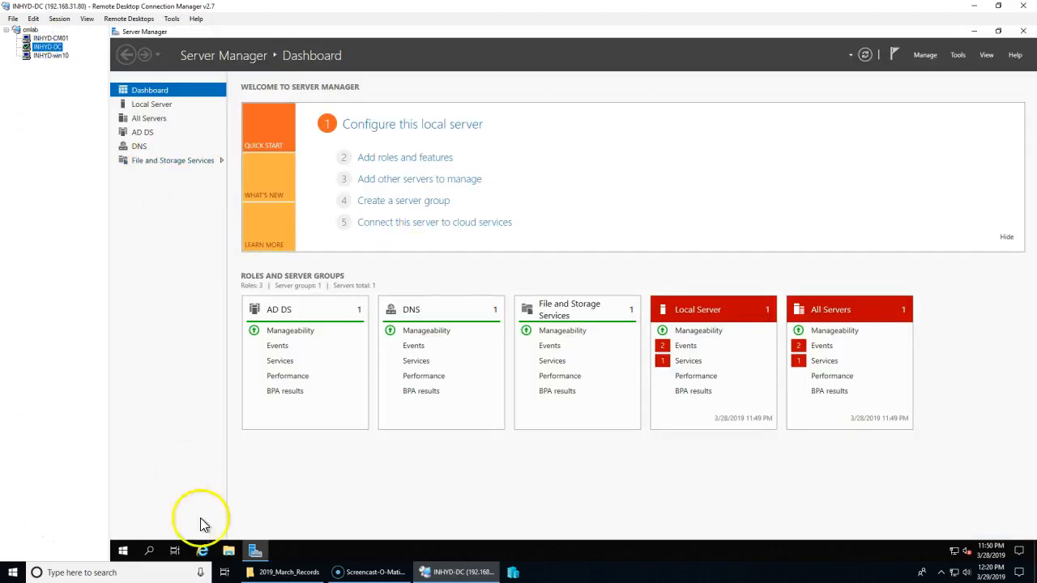
Step: Launch Active Directory Users and Computers from Windows Administrative Tools on the domain controller
click(253, 554)
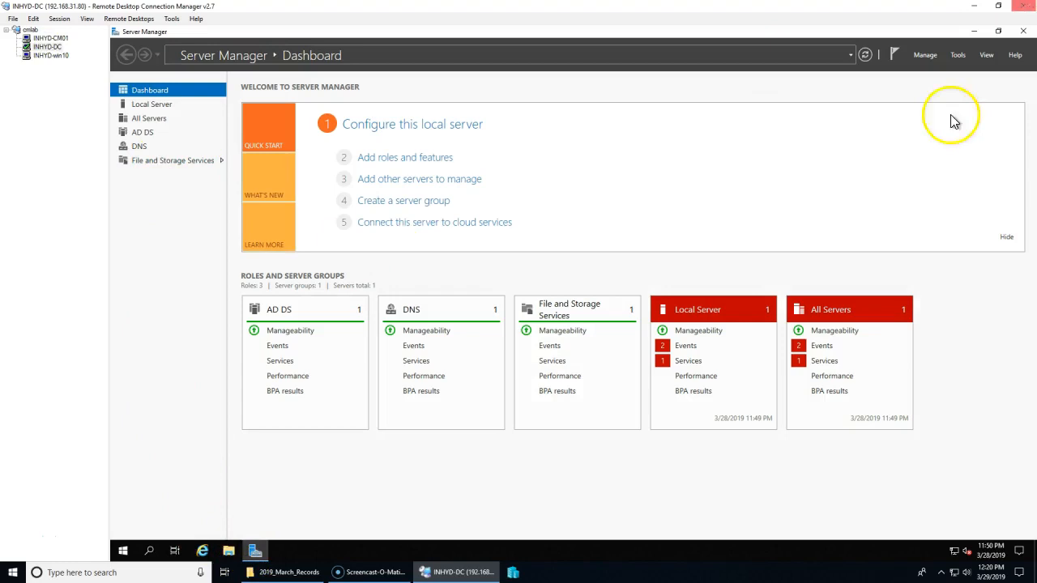
click(124, 551)
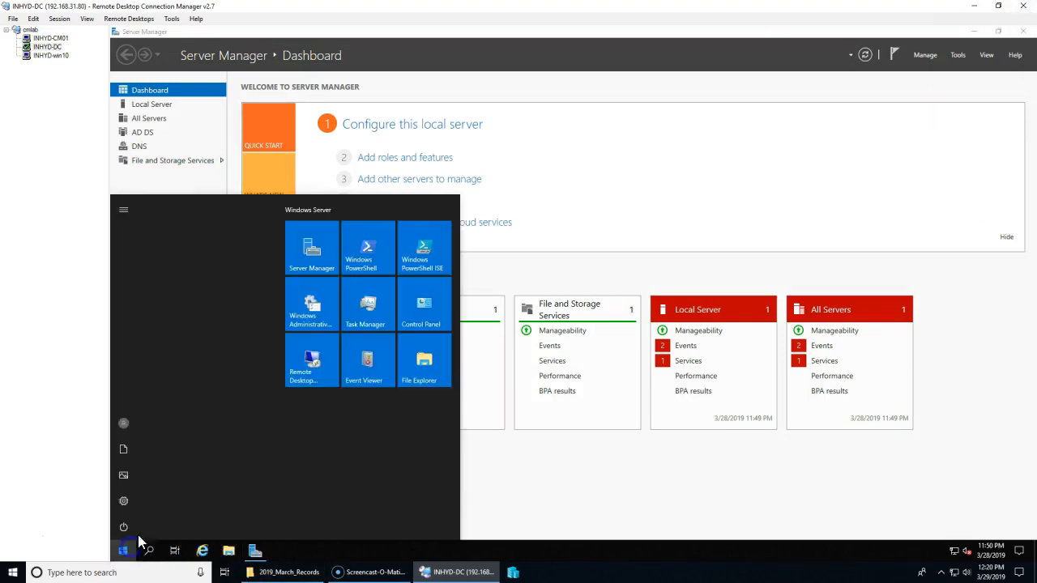
click(330, 335)
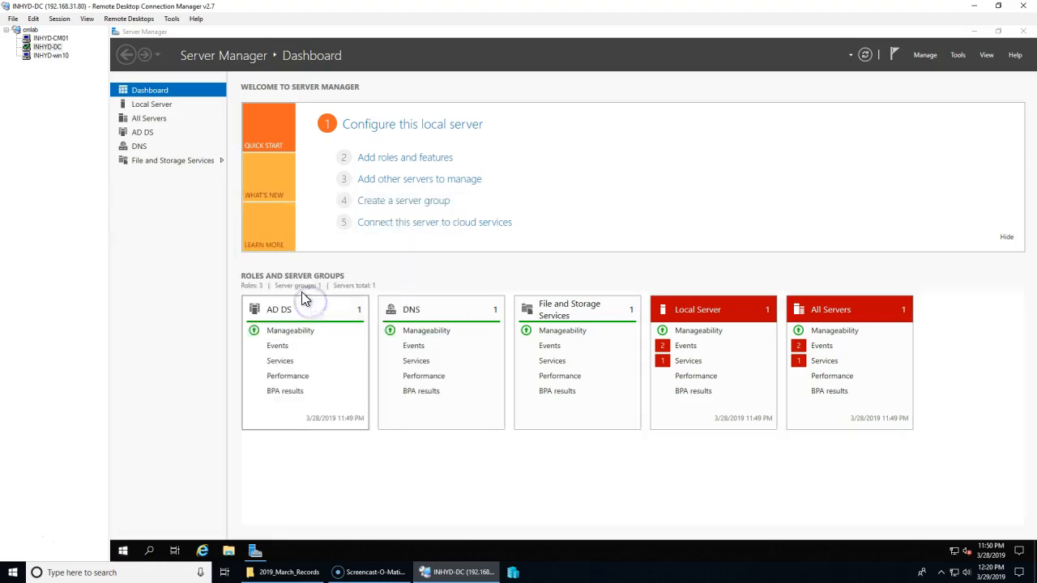
click(256, 151)
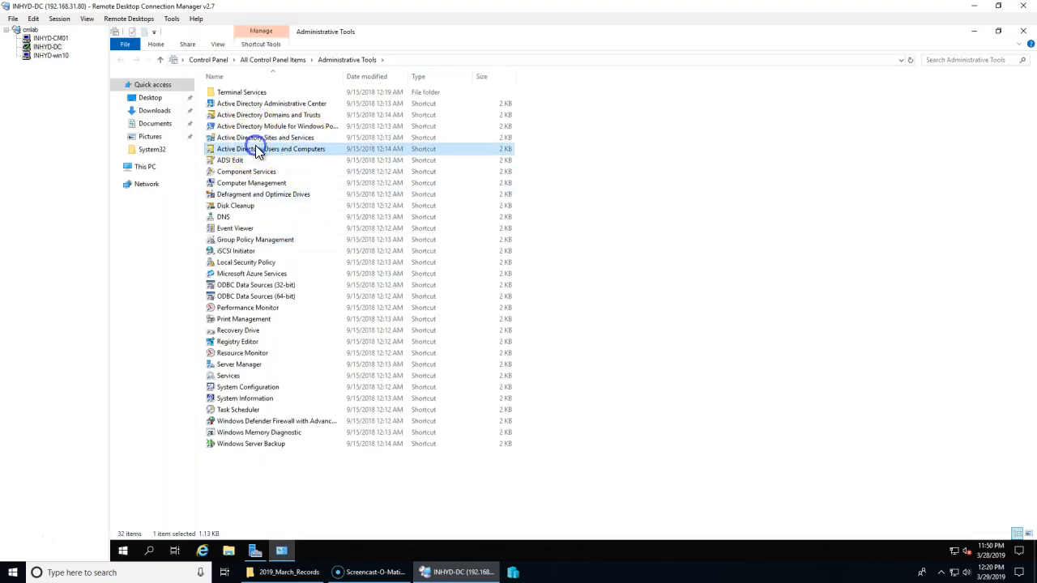
double_click(256, 150)
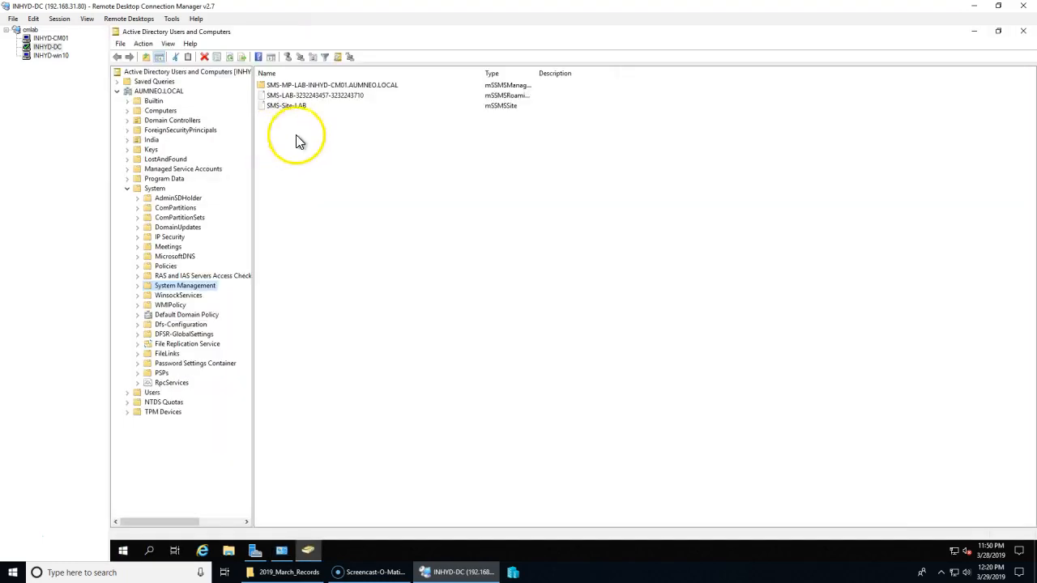
Step: Start a new user account in the AUMNEO.LOCAL Users container
click(150, 392)
right_click(150, 393)
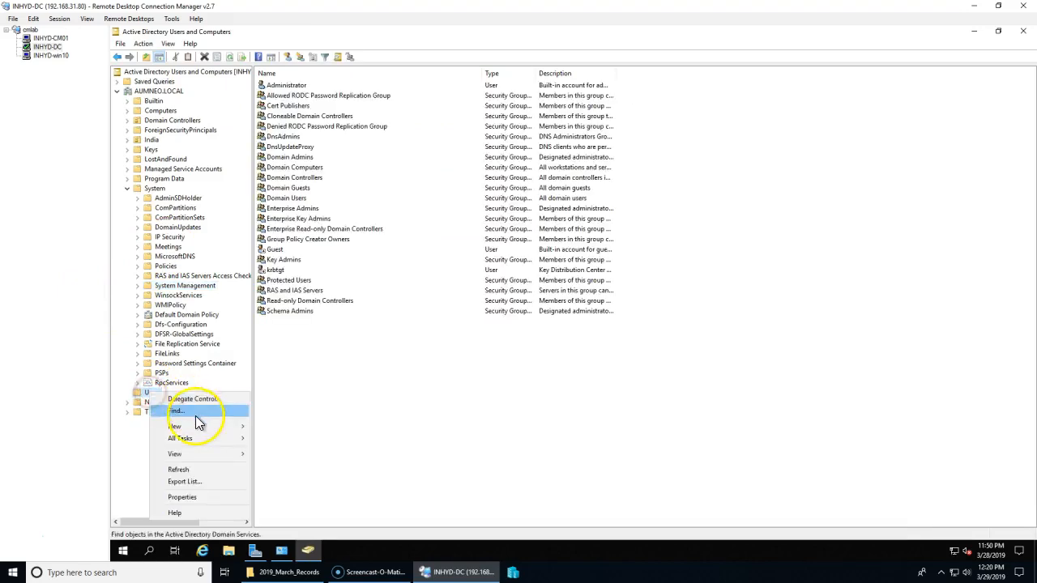
click(197, 427)
click(301, 416)
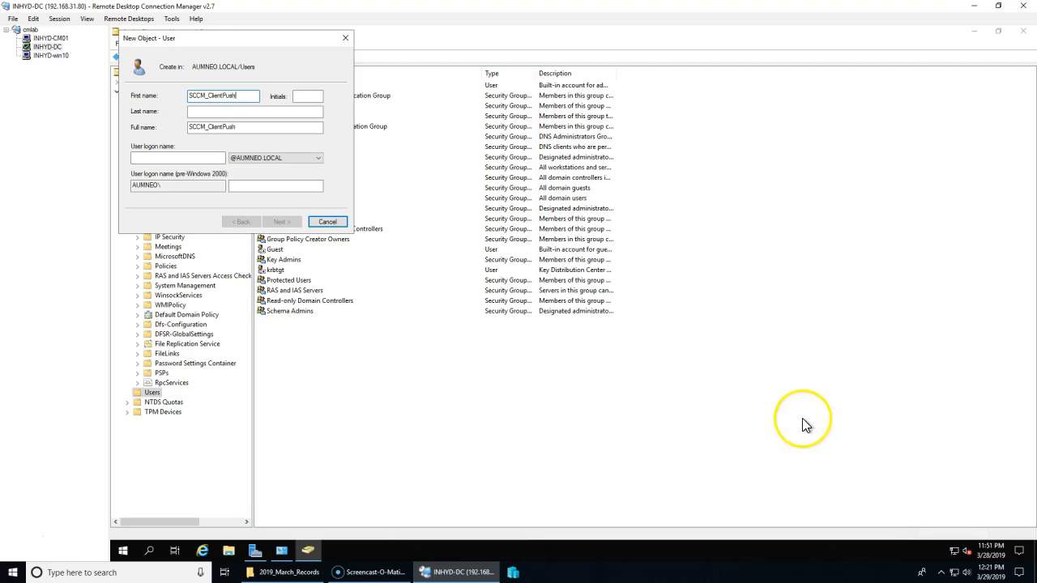
Step: Enter SCCM_ClientPush as the new user's name and logon name
click(186, 157)
key(ctrl+v)
click(279, 222)
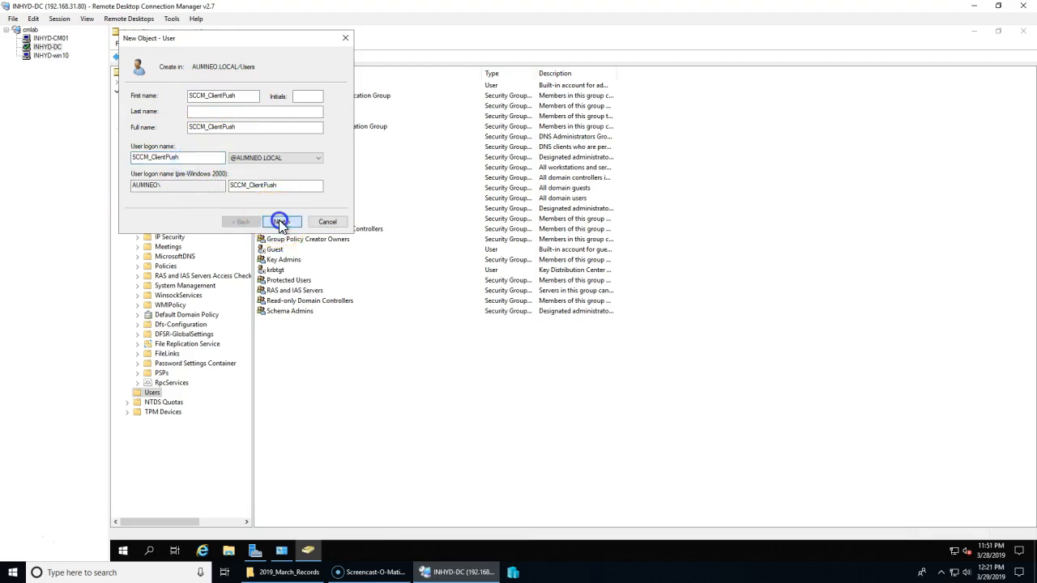
Step: Set and confirm the account password, clear must-change at next logon, and tick Password never expires
key(Caps_Lock)
text(•)
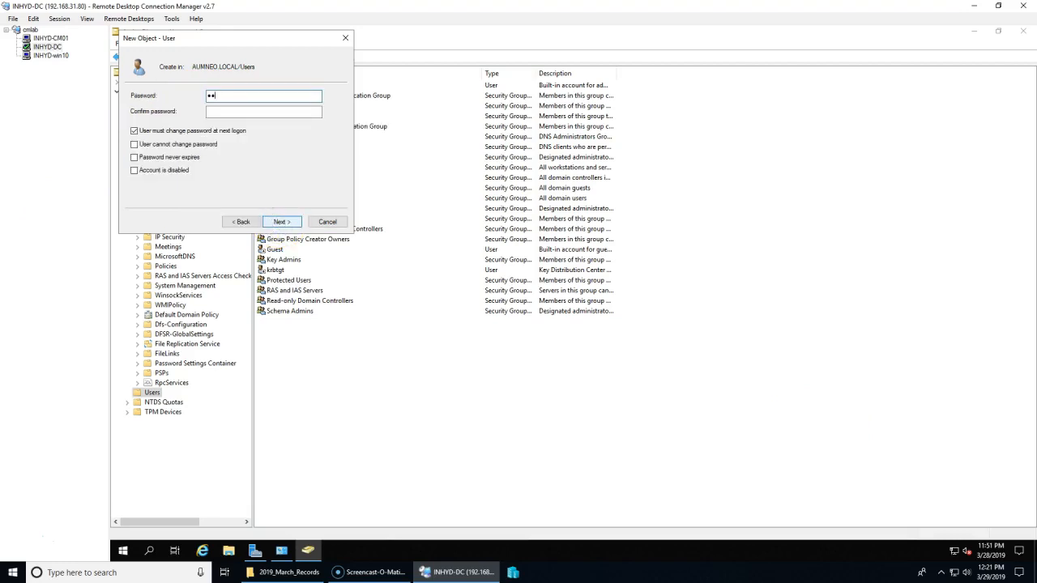
key(Tab)
text(•)
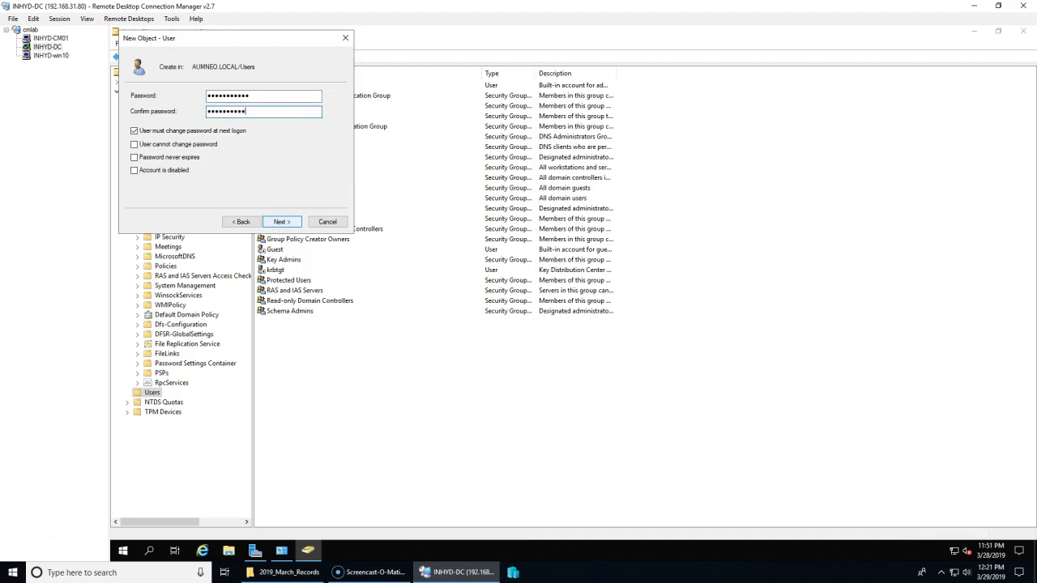
click(136, 132)
click(162, 157)
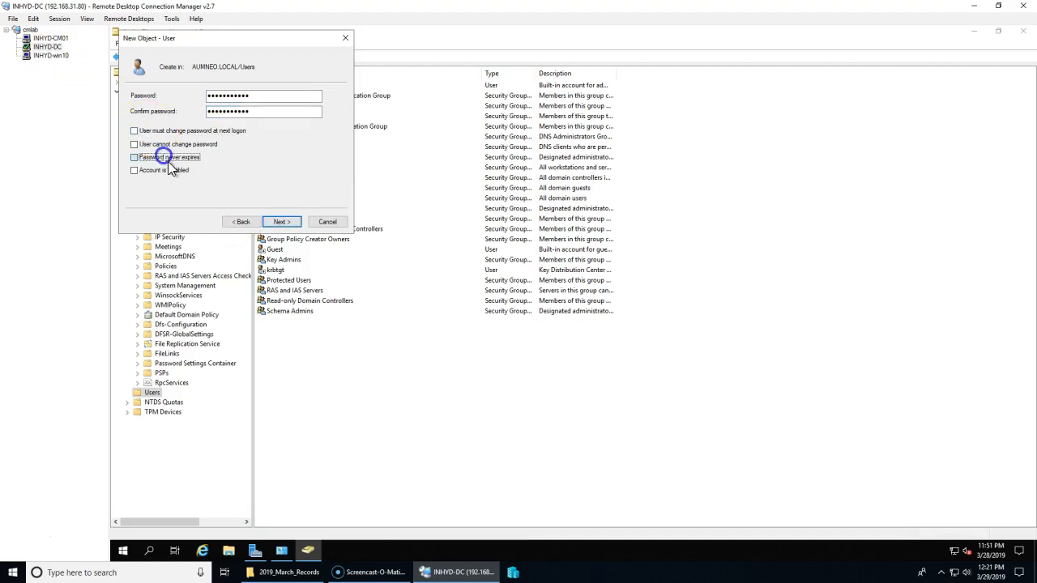
click(275, 224)
Step: Finish creating SCCM_ClientPush and glance at its properties without changes
click(282, 223)
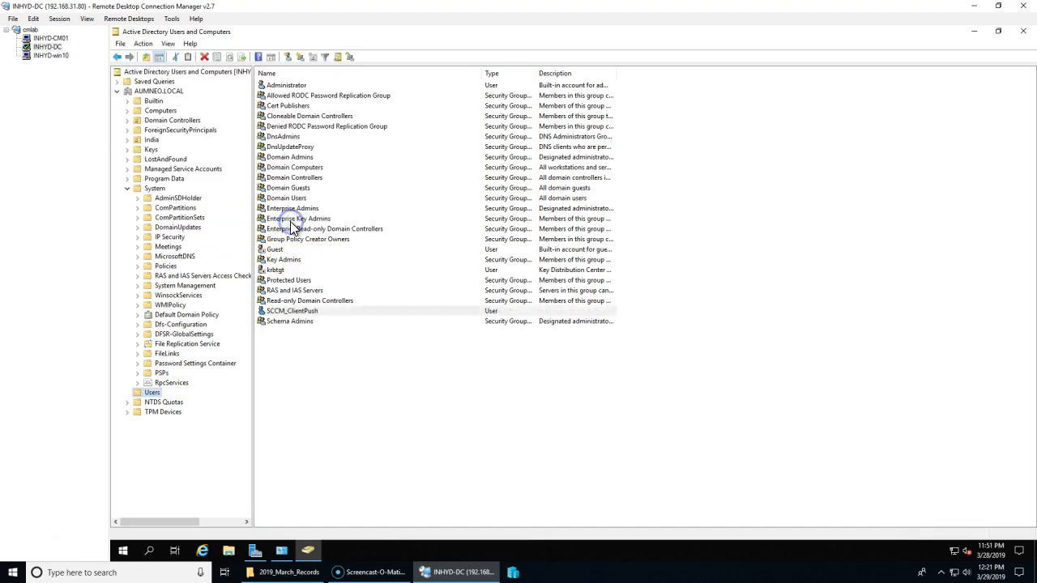
double_click(312, 316)
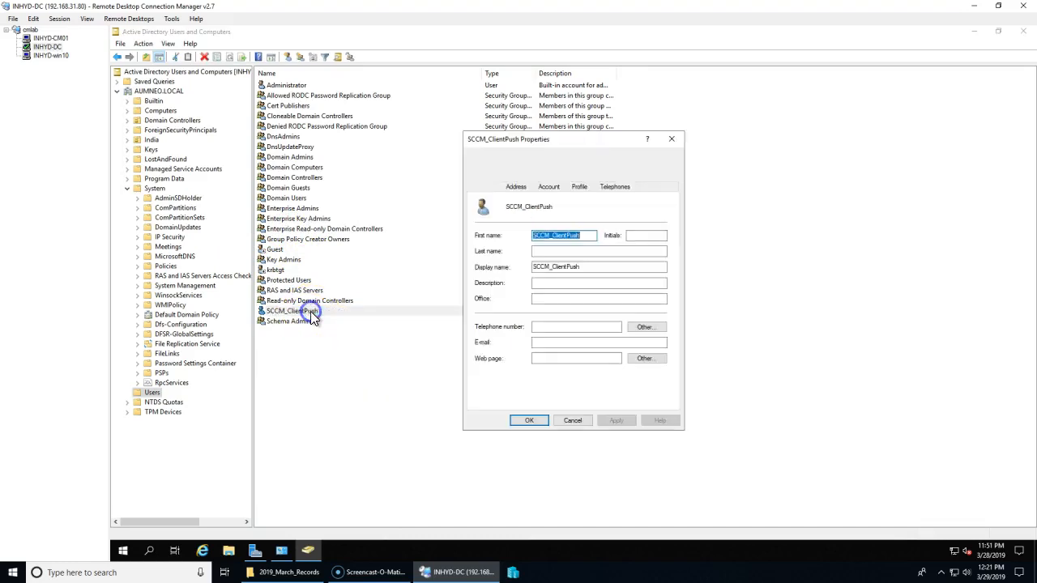
click(573, 421)
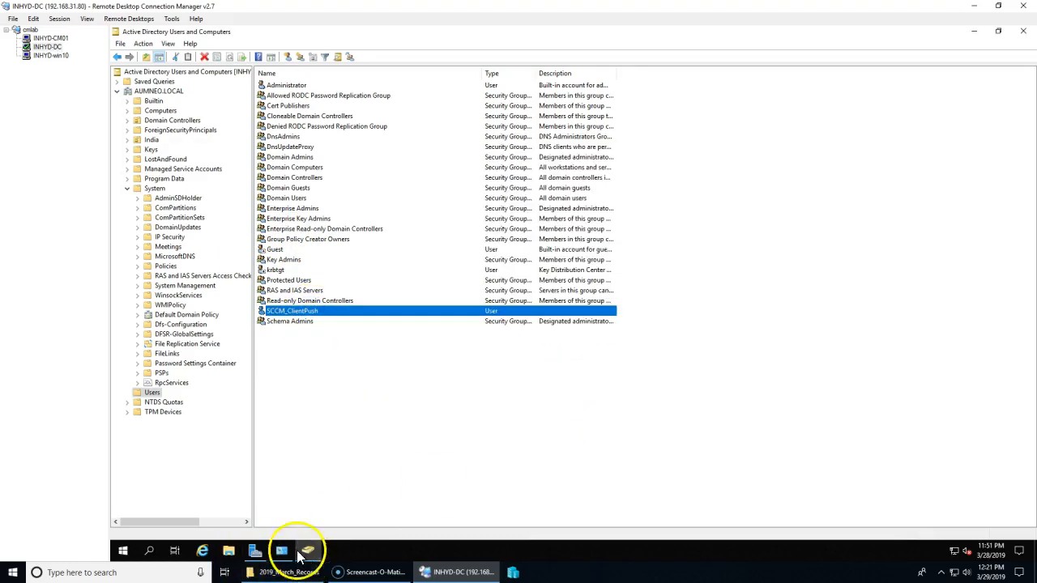
Step: Show India's Computers OU, listing the INHYD-CM01 and INHYD-WIN10 computer accounts
click(126, 190)
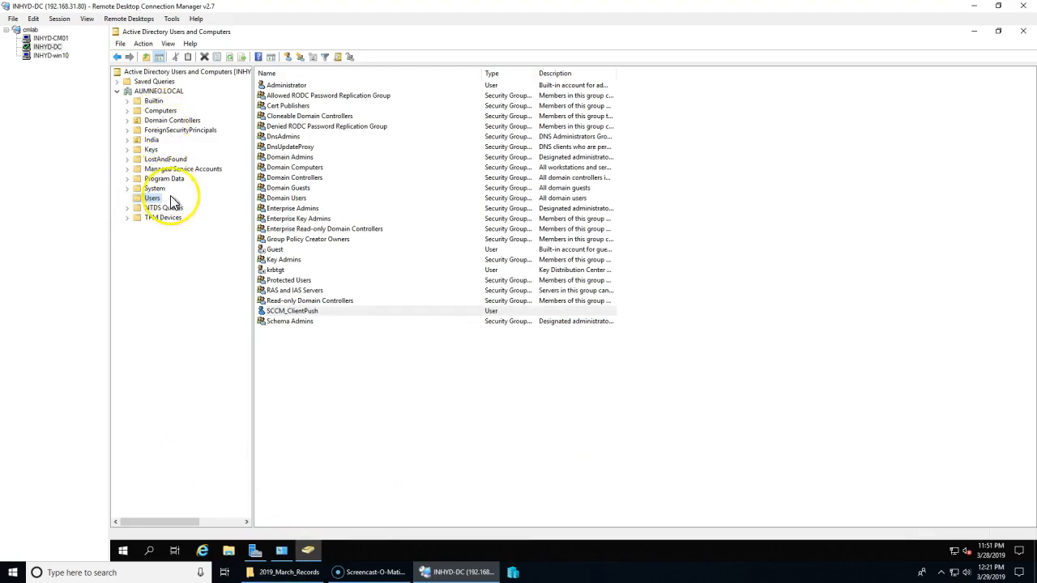
double_click(153, 141)
click(170, 150)
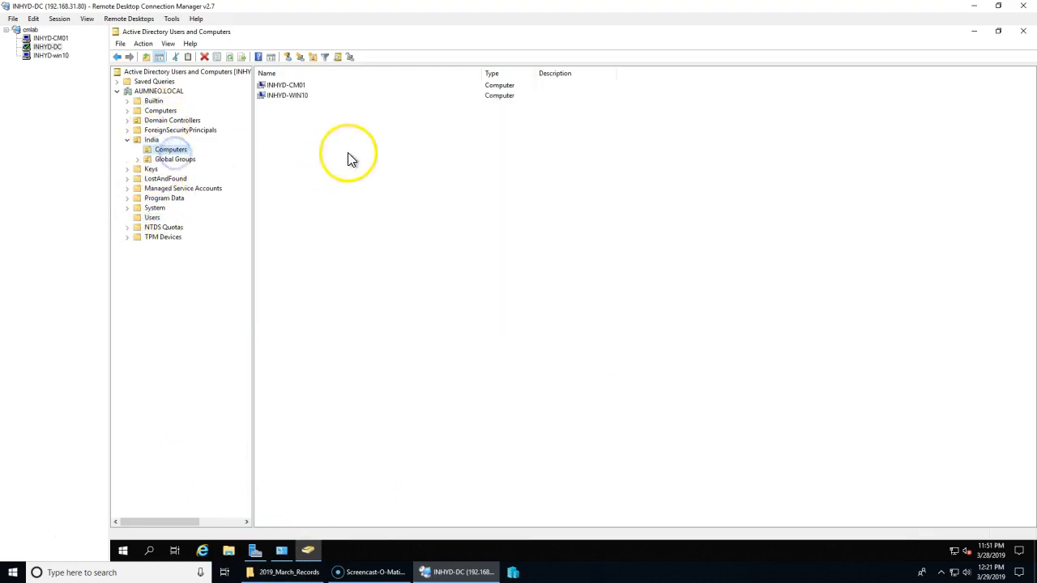
drag(467, 236, 301, 31)
click(393, 384)
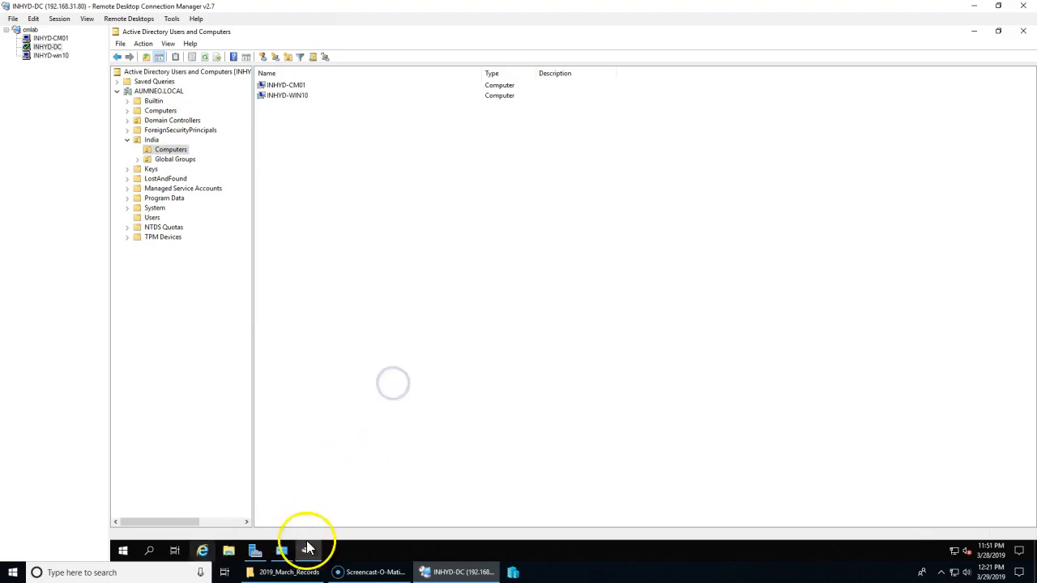
click(123, 550)
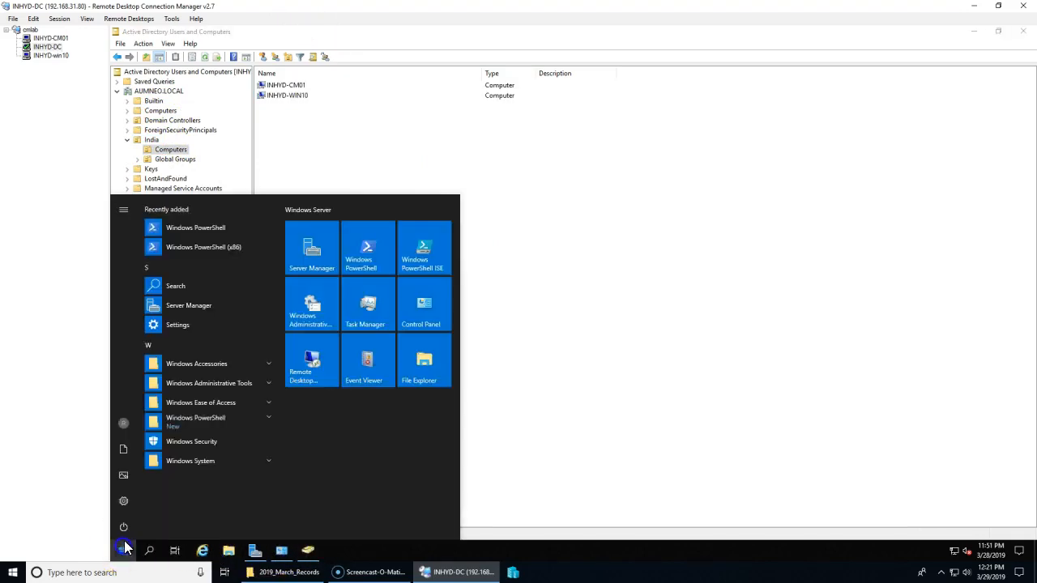
Step: Launch Group Policy Management and maximize its window with a wider console tree
click(312, 306)
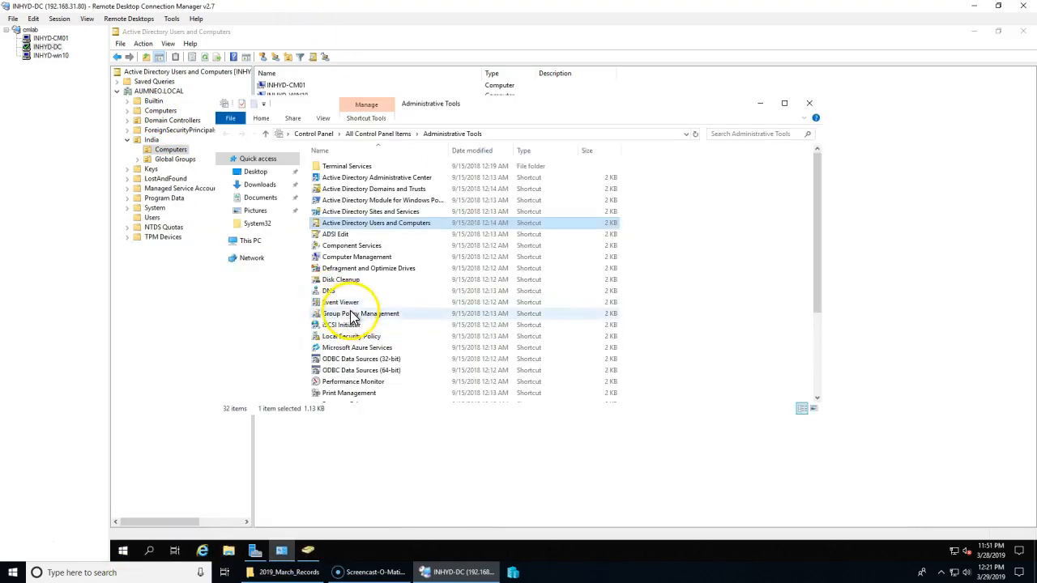
double_click(328, 313)
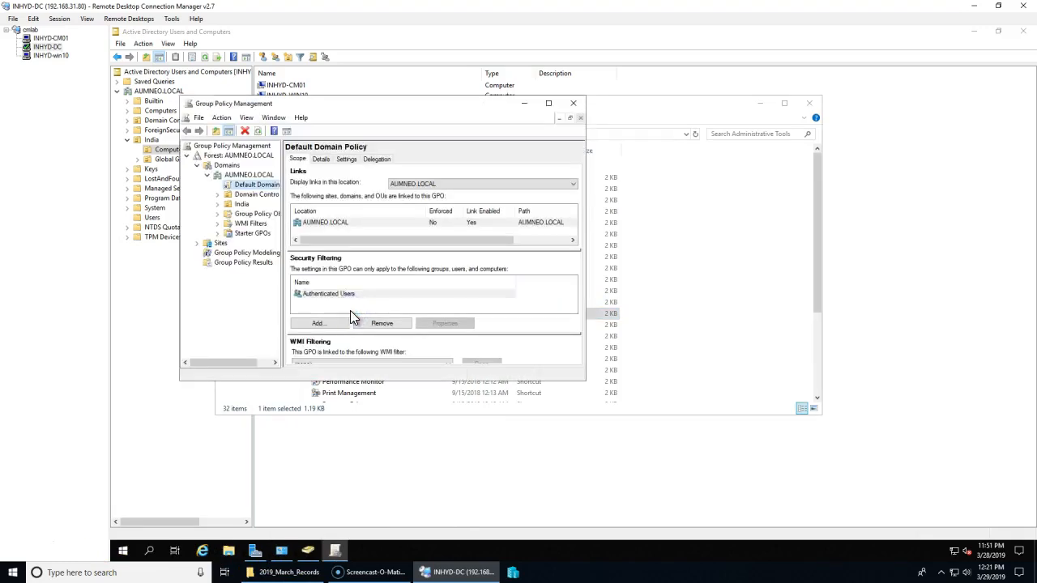
double_click(331, 99)
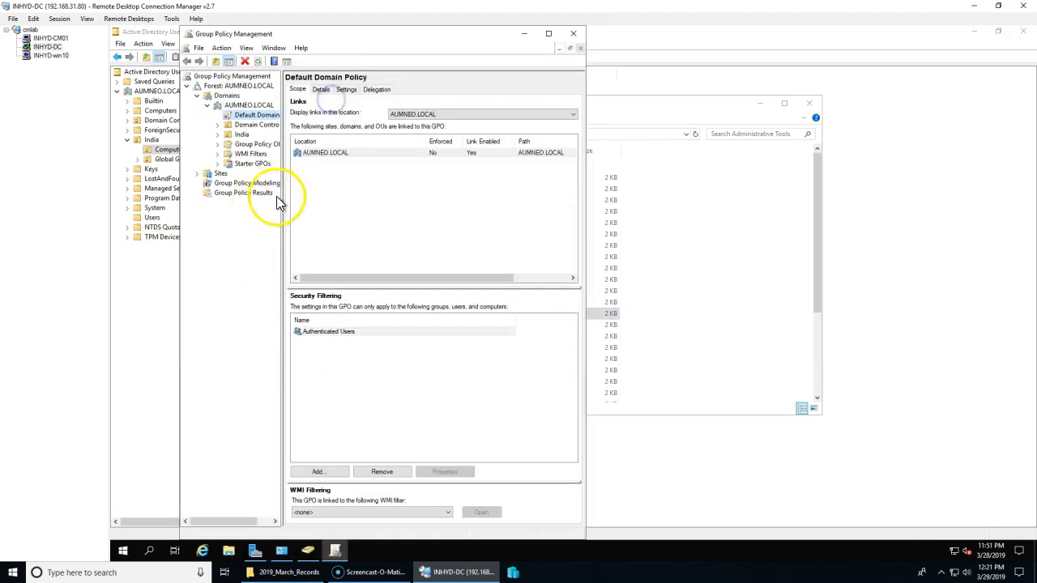
click(548, 34)
drag(211, 243, 343, 239)
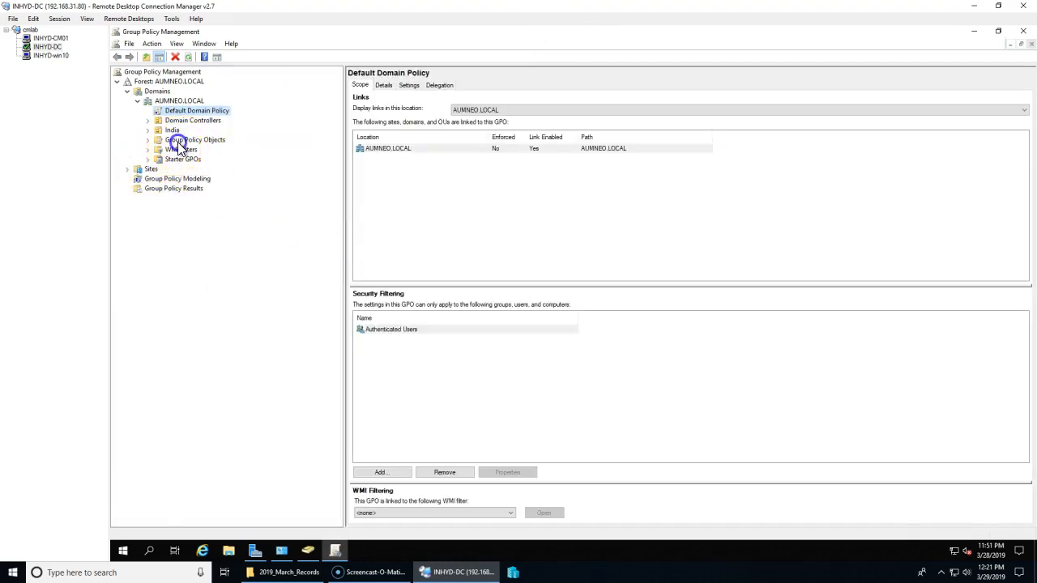
Step: Create a new GPO named Local-Admins-GPO under Group Policy Objects and open it for editing
double_click(178, 141)
right_click(193, 143)
click(217, 150)
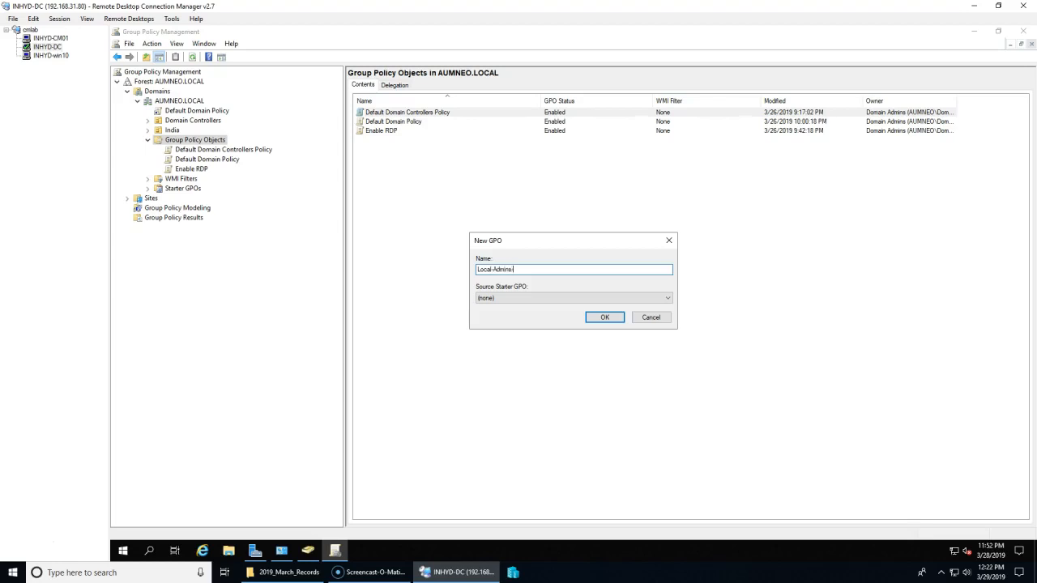
key(Return)
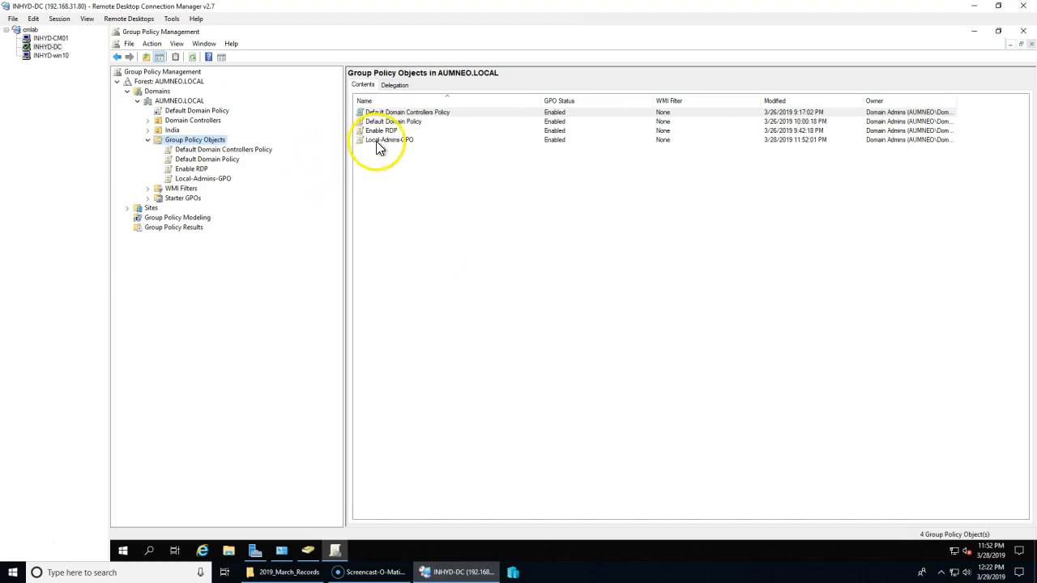
click(377, 141)
right_click(376, 141)
click(396, 149)
Step: Start a New Local Group item under Computer Configuration > Preferences > Control Panel Settings > Local Users and Groups
click(327, 176)
double_click(199, 147)
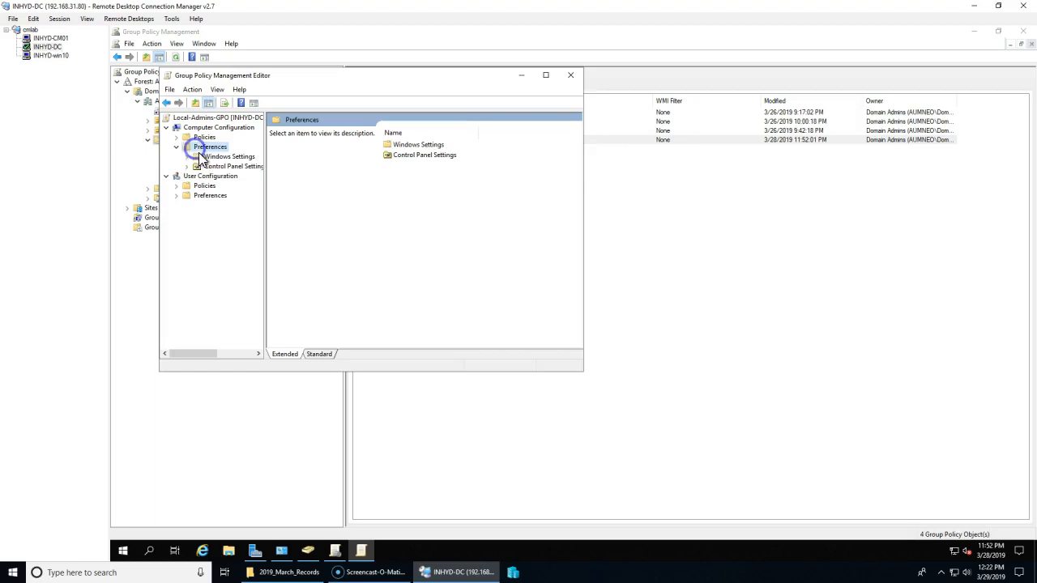
double_click(202, 156)
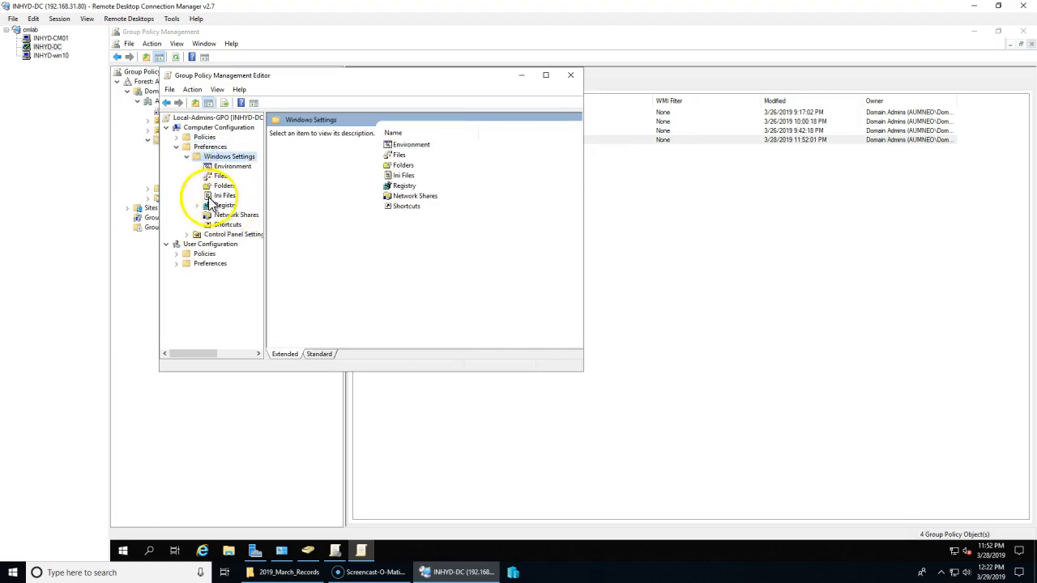
click(187, 234)
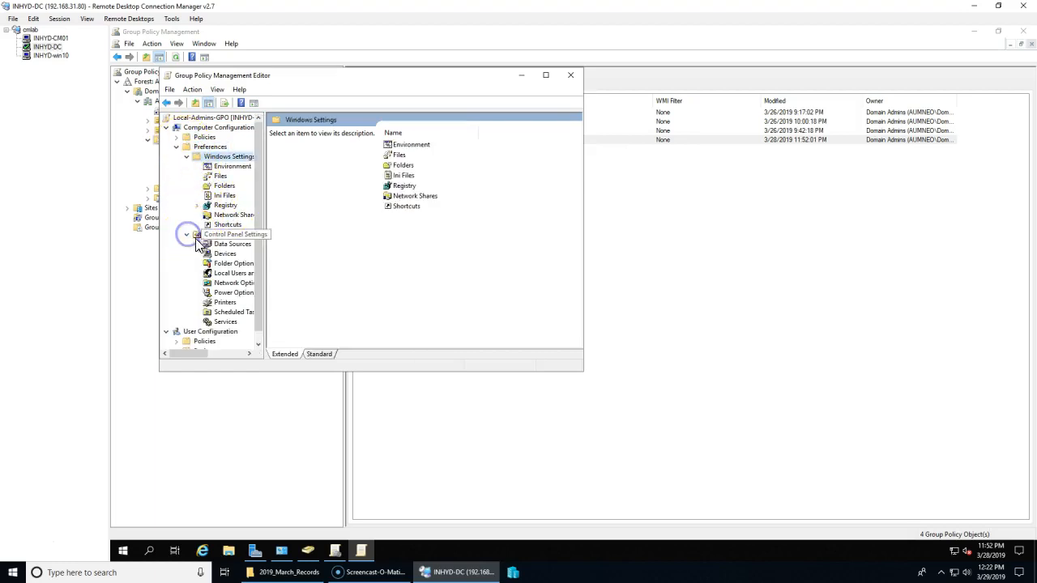
click(230, 276)
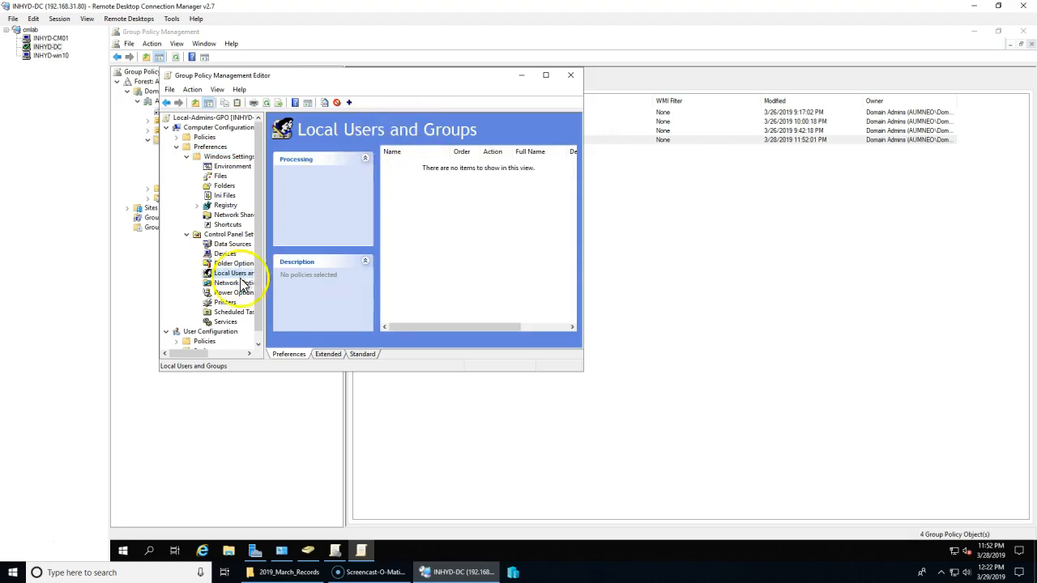
right_click(233, 277)
right_click(233, 277)
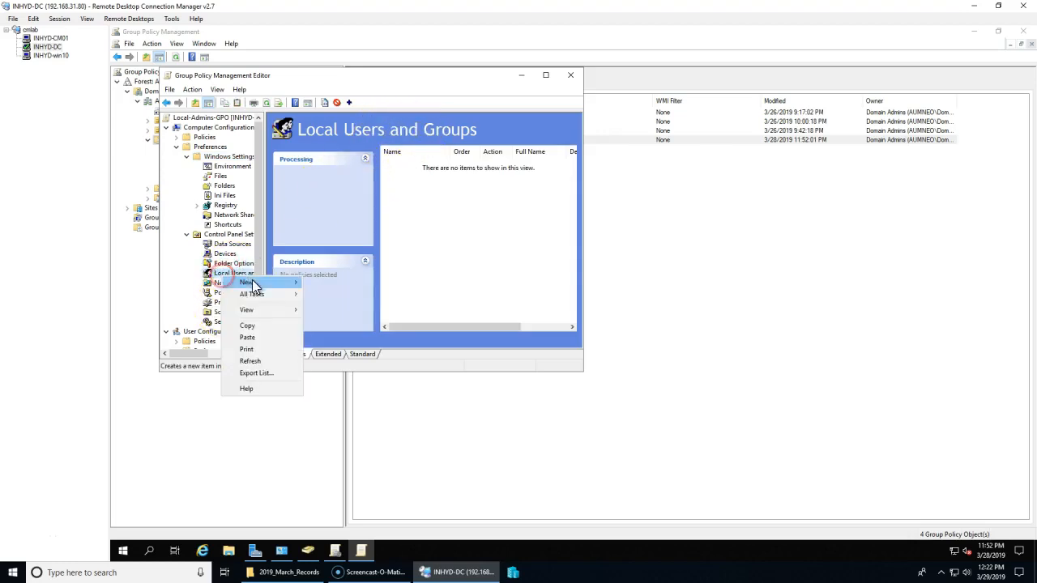
mouse_move(278, 296)
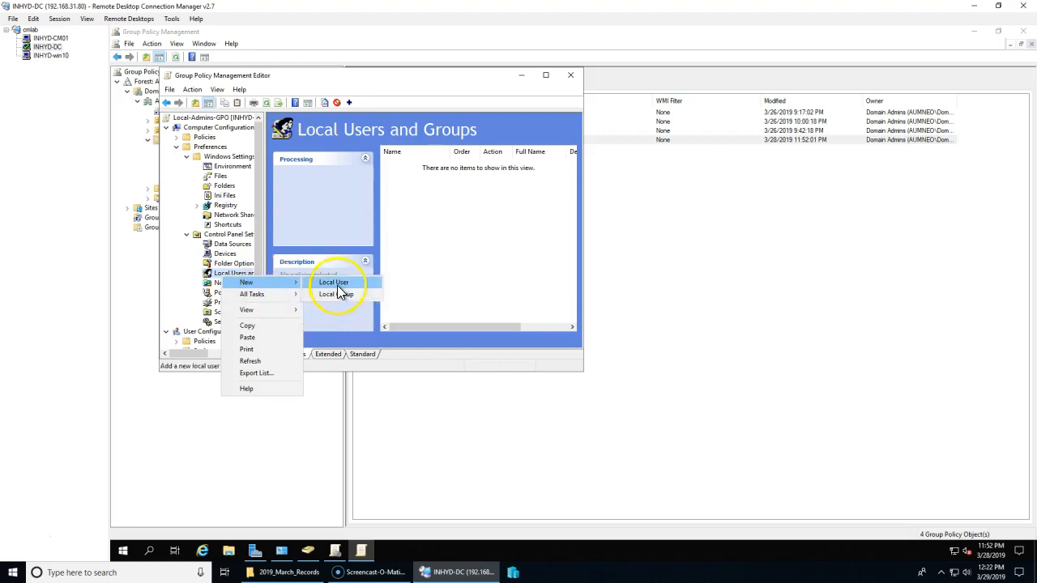
click(337, 294)
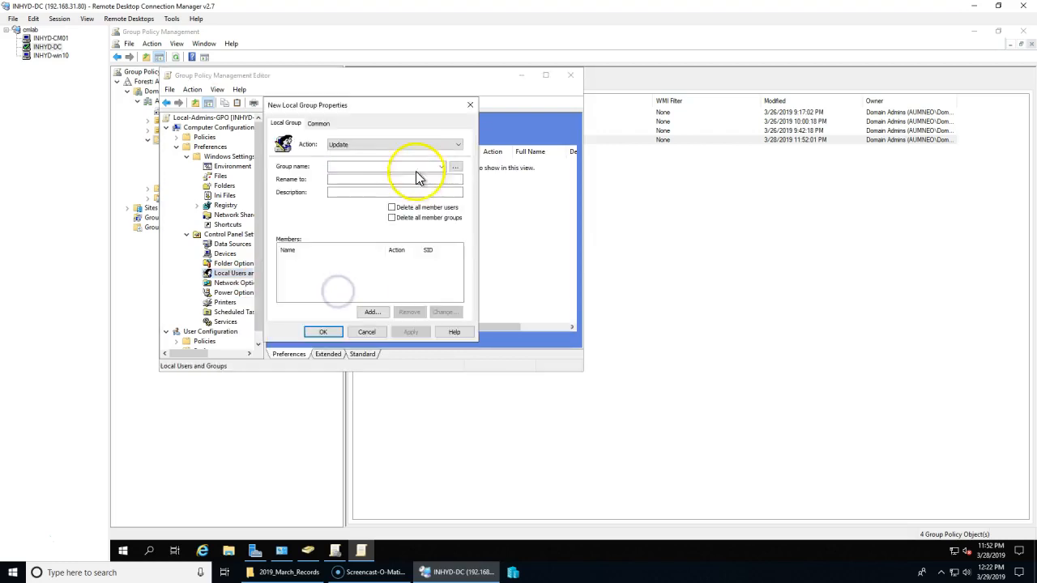
Step: Set the local group item's group name to Administrators (built-in)
click(441, 166)
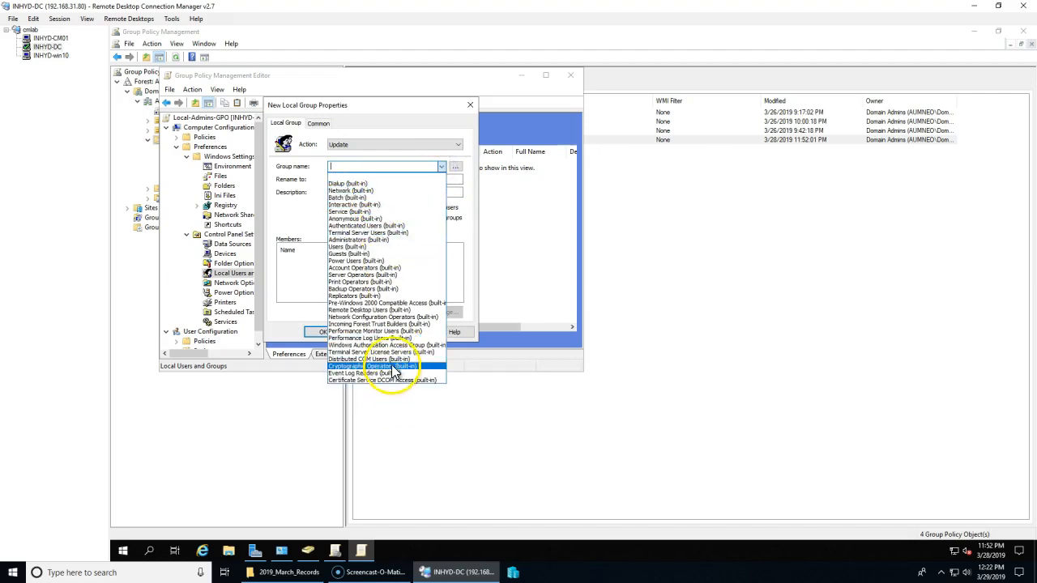
click(378, 240)
click(440, 181)
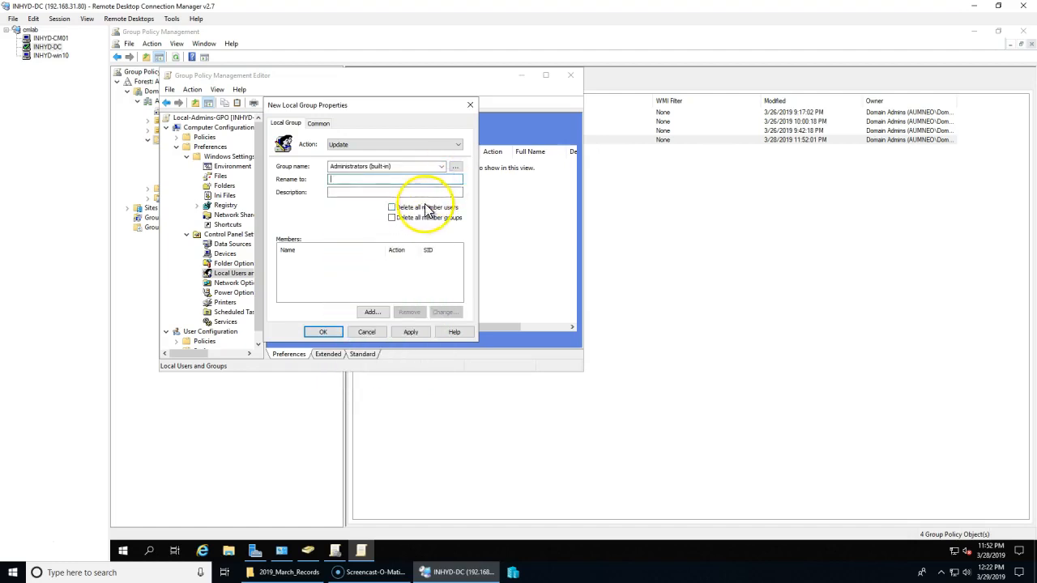
Step: Add AUMNEO\SCCM_ClientPush as a member with the Add to this group action
click(372, 311)
click(446, 214)
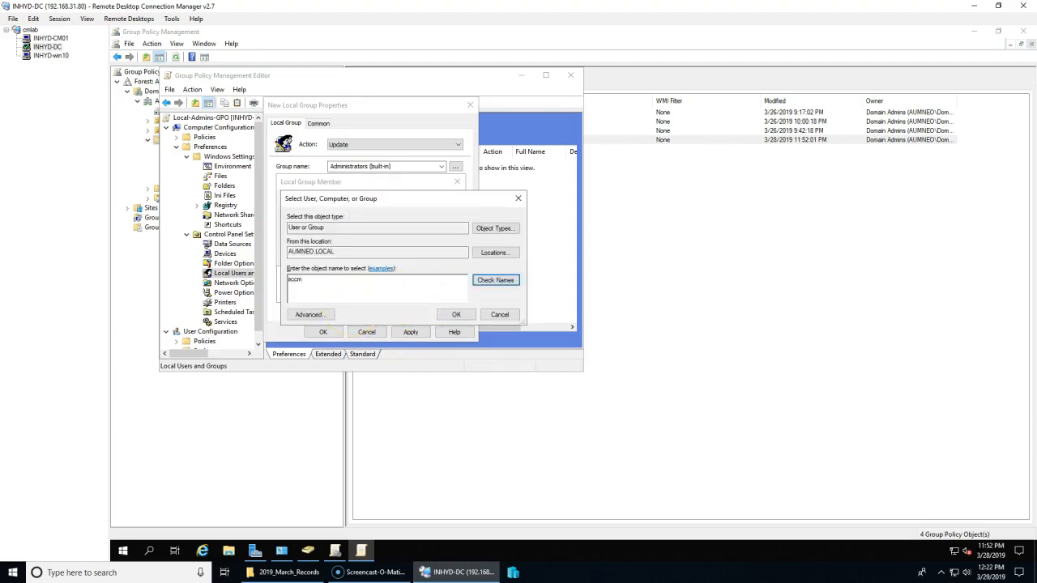
key(Return)
double_click(368, 282)
click(455, 315)
click(377, 229)
click(376, 238)
click(381, 255)
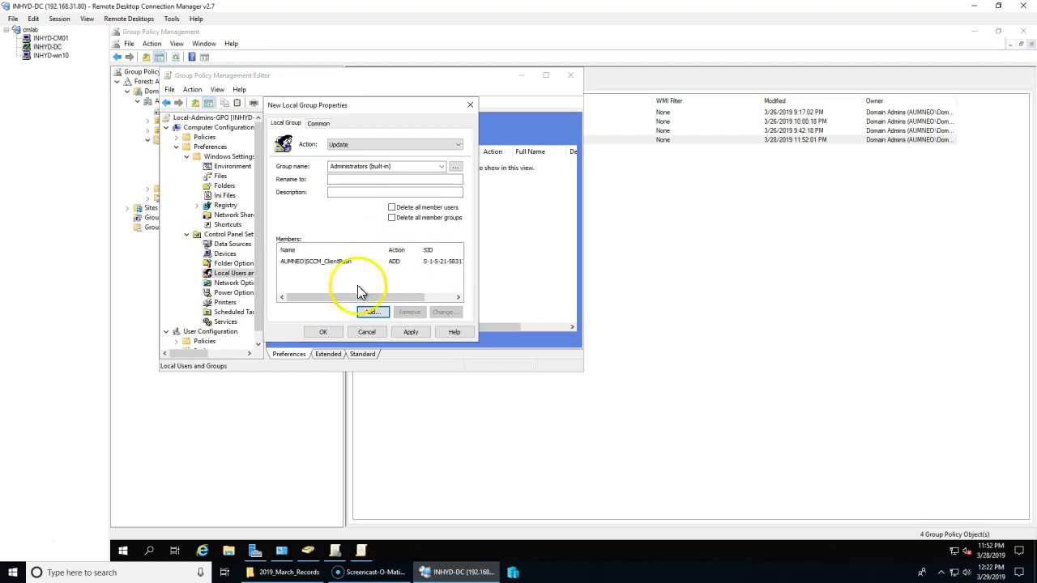
Step: Place the cursor in the description field and minimize the Group Policy Management Editor
click(347, 194)
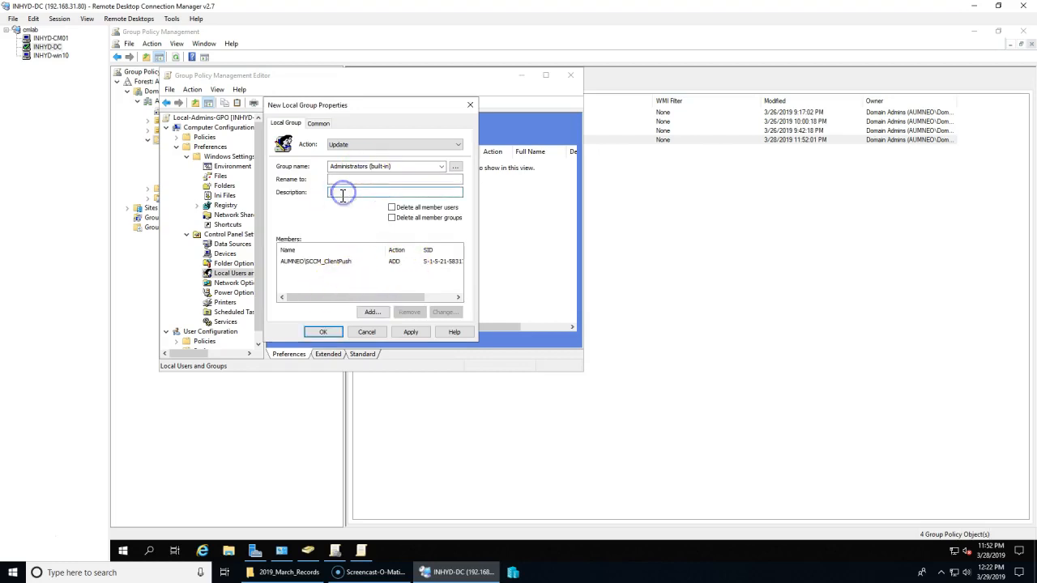
key(Escape)
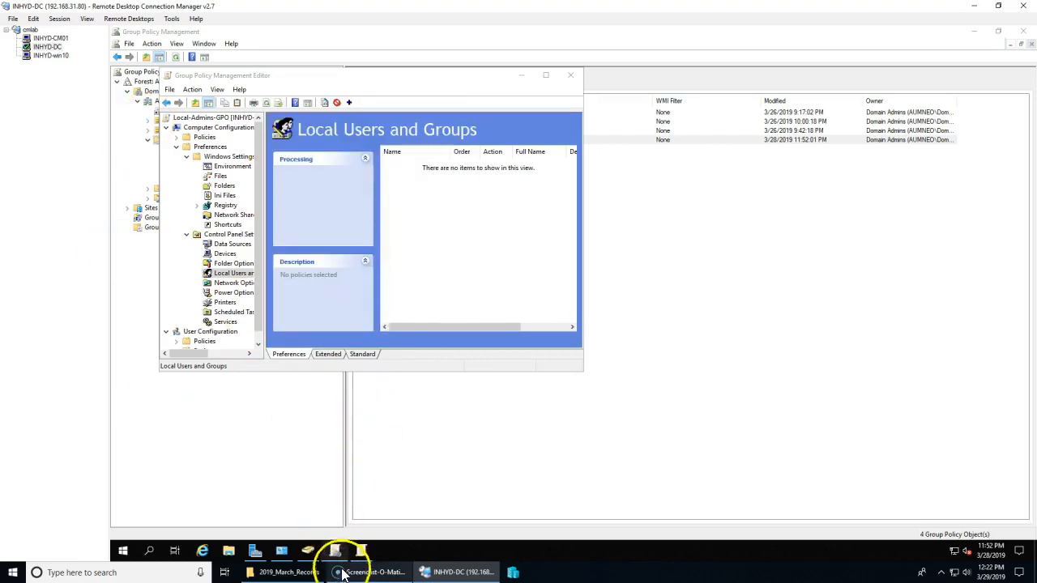
click(521, 77)
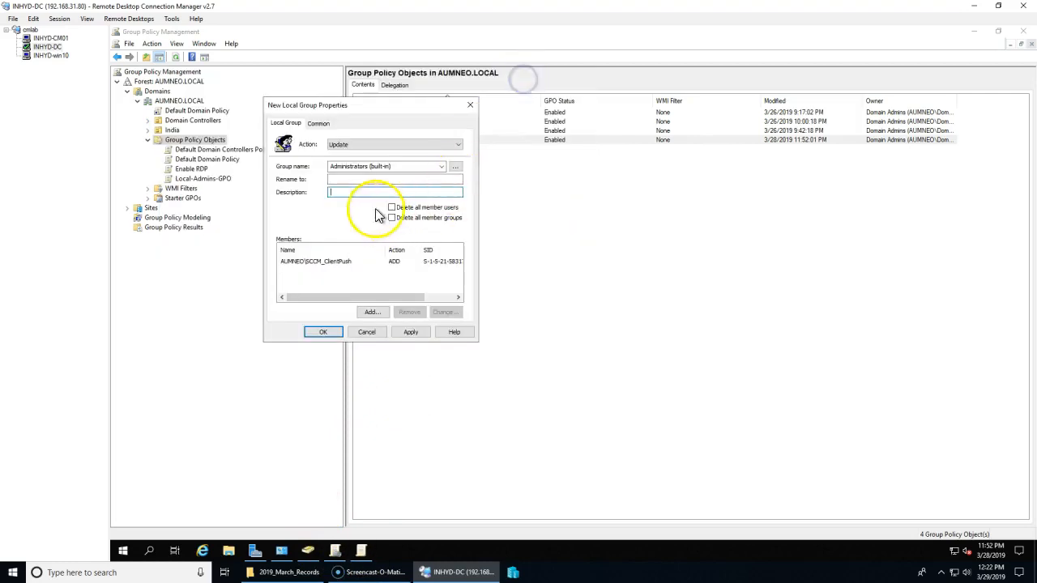
Step: On INHYD-CM01, copy the Administrators group description from Computer Management, then return to INHYD-DC
click(49, 38)
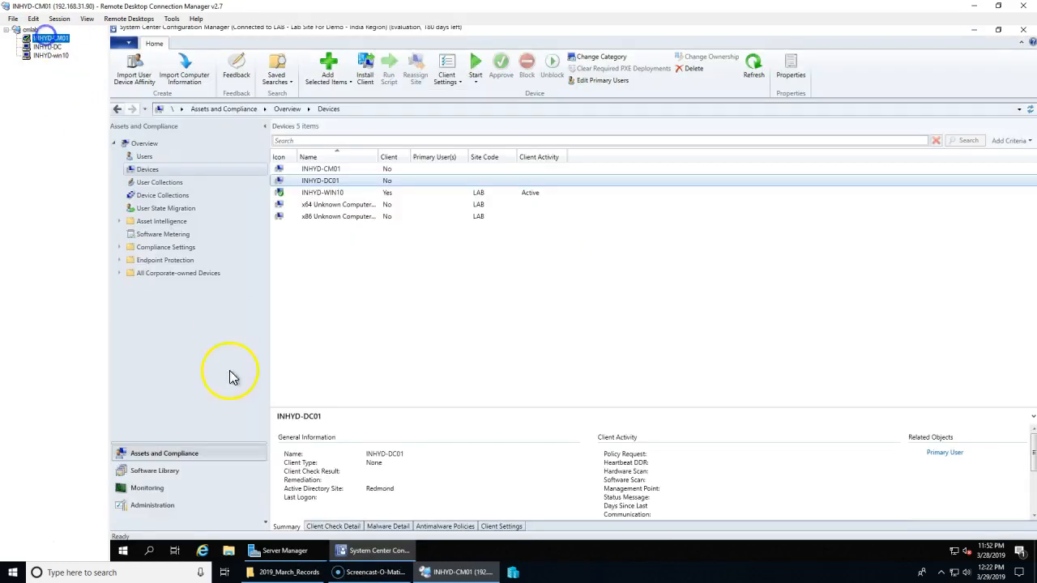
right_click(121, 556)
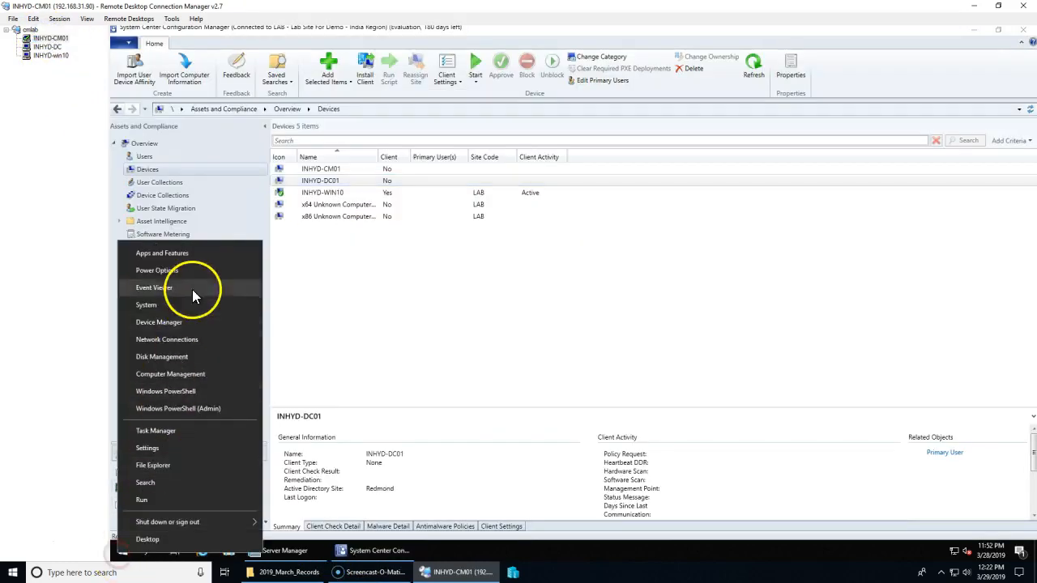
click(181, 374)
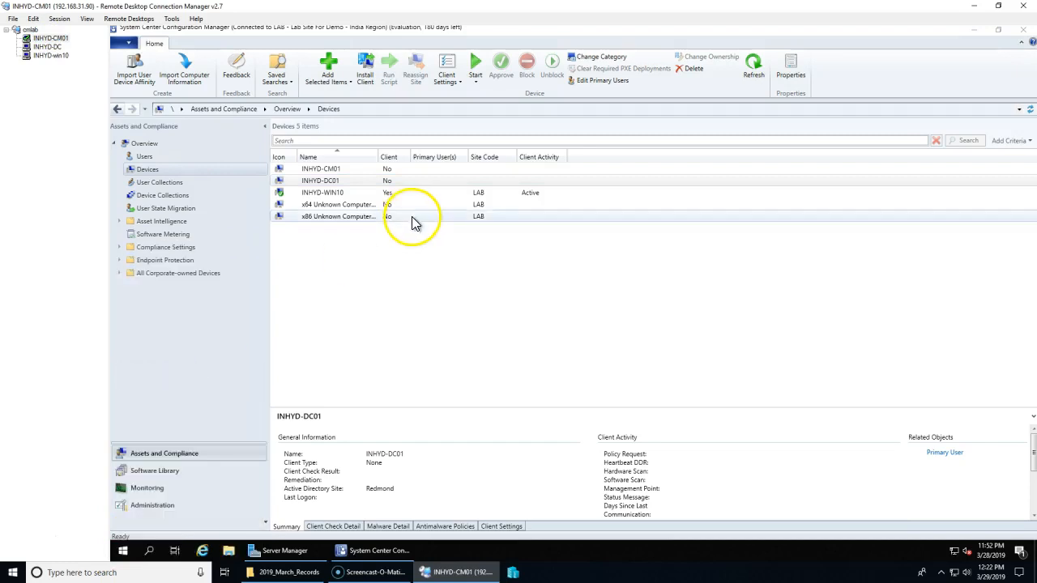
double_click(166, 134)
click(186, 155)
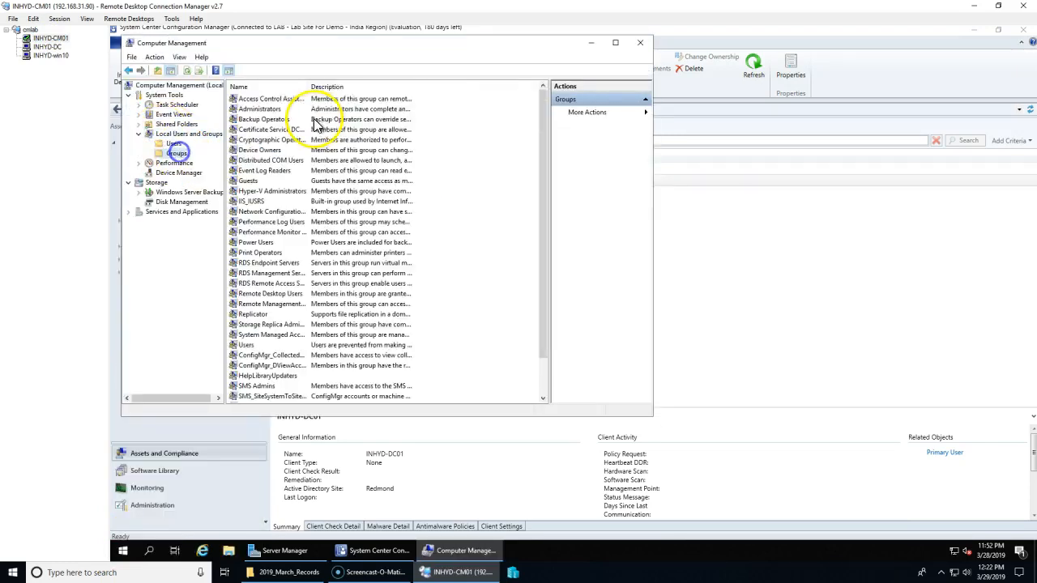
double_click(275, 109)
drag(423, 188, 199, 116)
key(super+c)
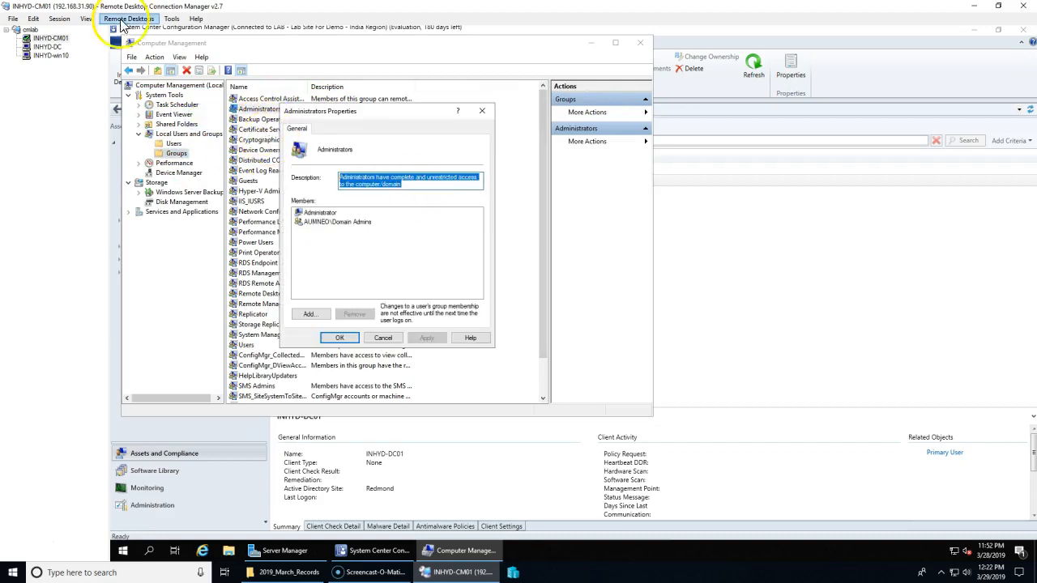
click(47, 46)
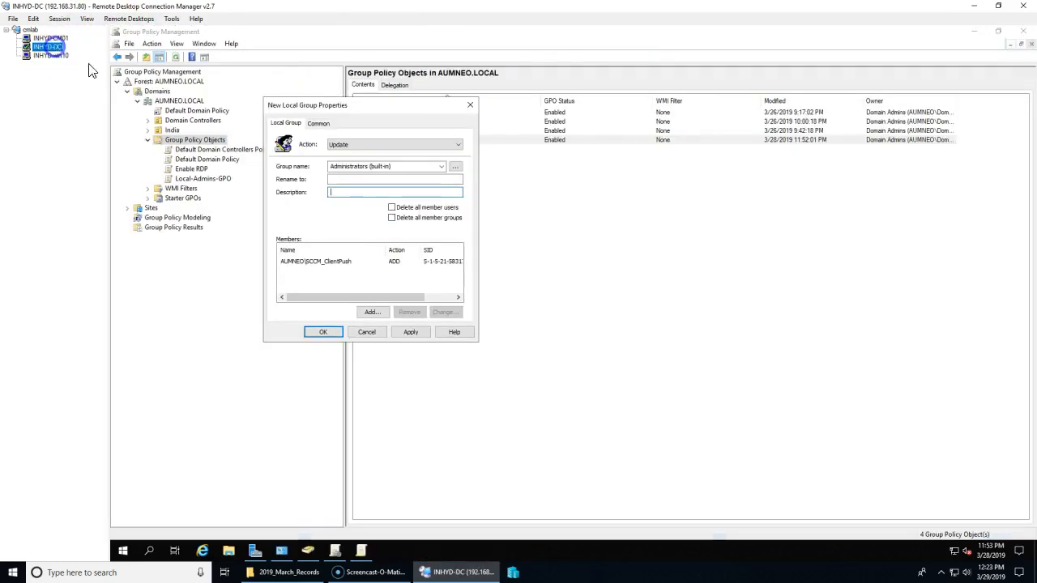
Step: Paste the Administrators description, leave apply-once off on the Common tab, and save the item
right_click(358, 192)
click(389, 239)
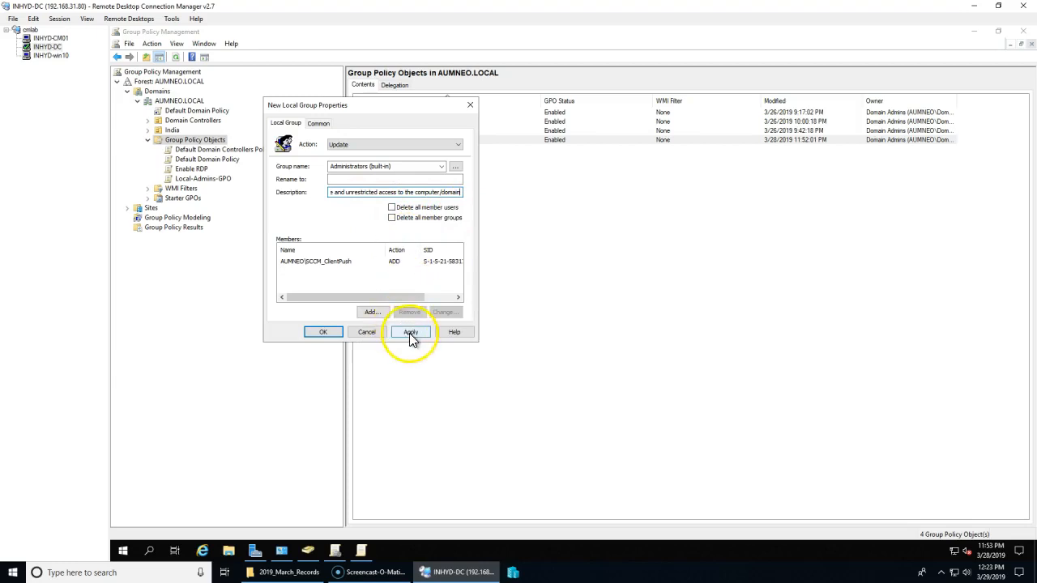
click(318, 123)
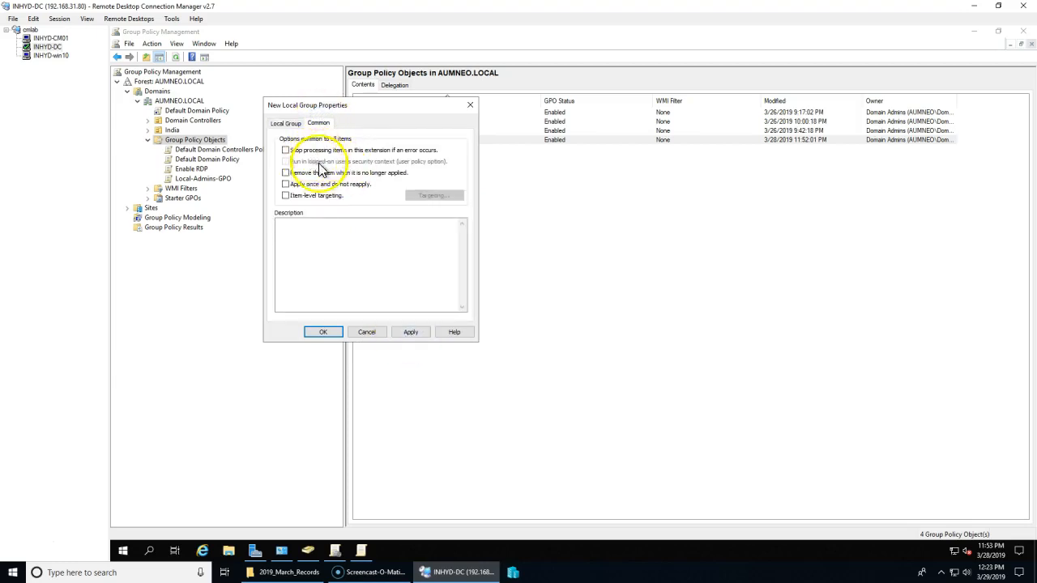
click(361, 186)
click(361, 185)
click(410, 332)
click(325, 332)
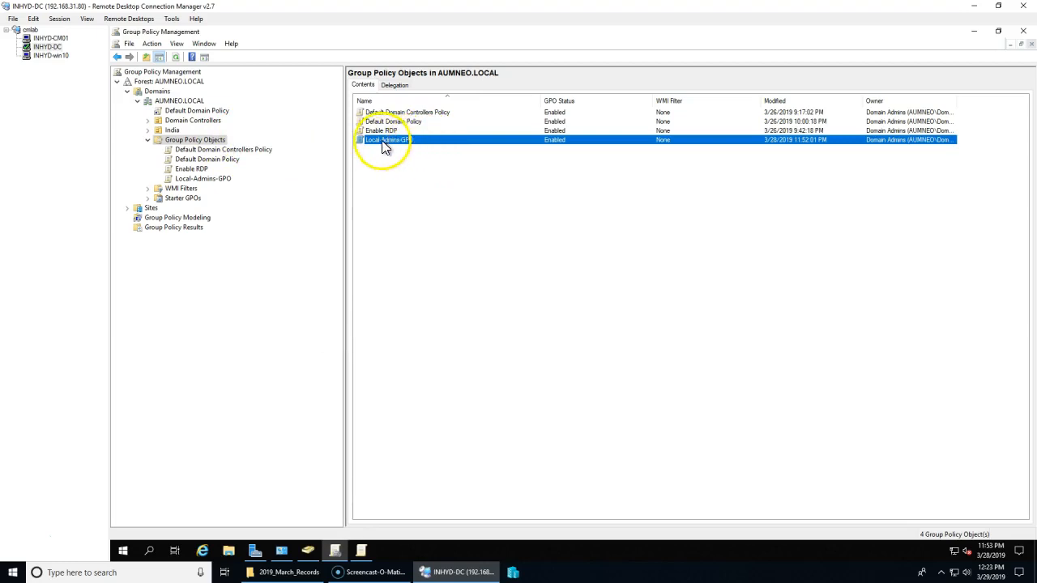
Step: Link Local-Admins-GPO to the India OU, then move to the INHYD-win10 session
double_click(169, 132)
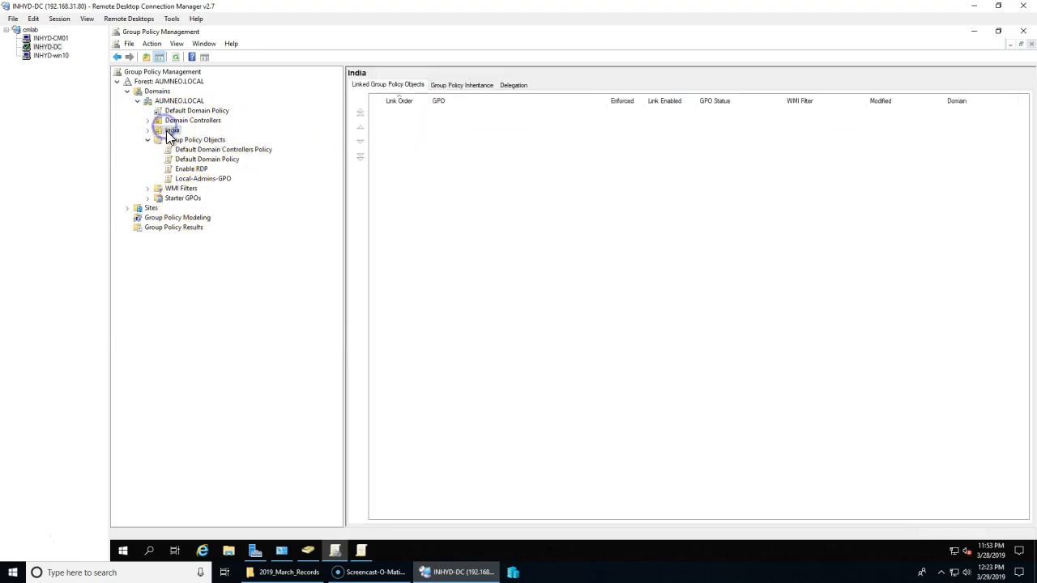
right_click(173, 135)
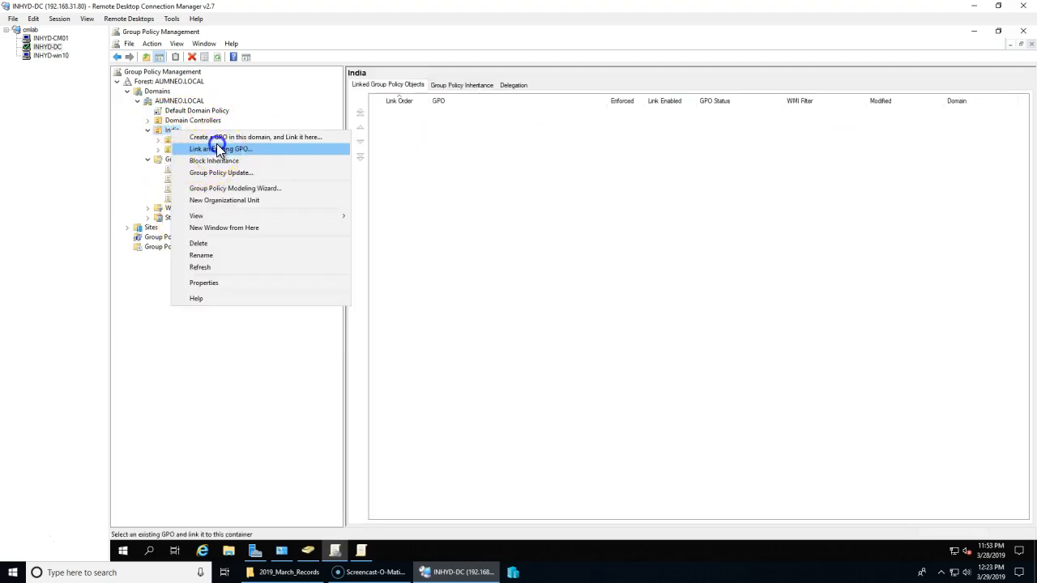
click(215, 146)
double_click(513, 289)
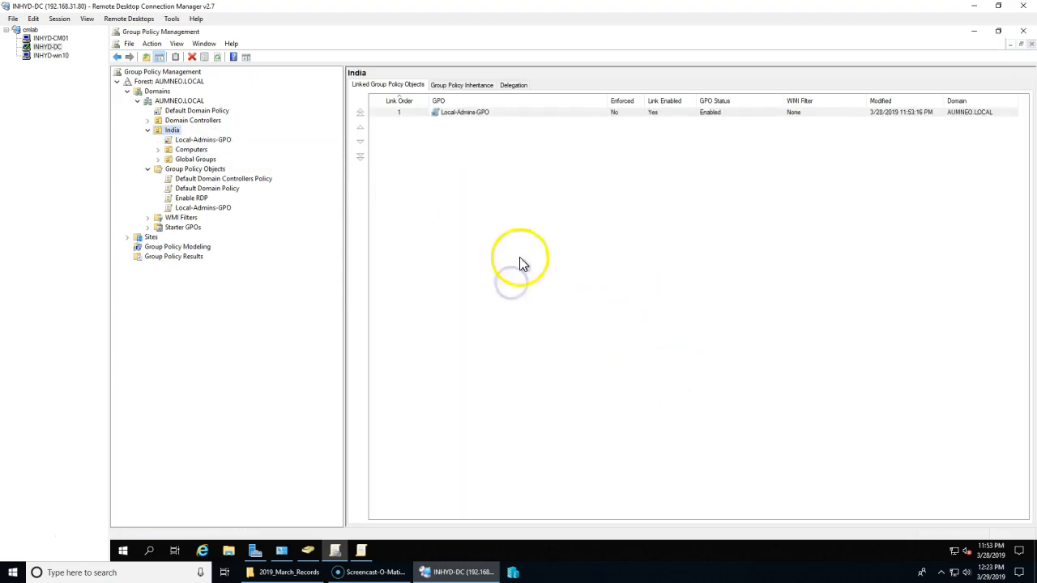
click(54, 57)
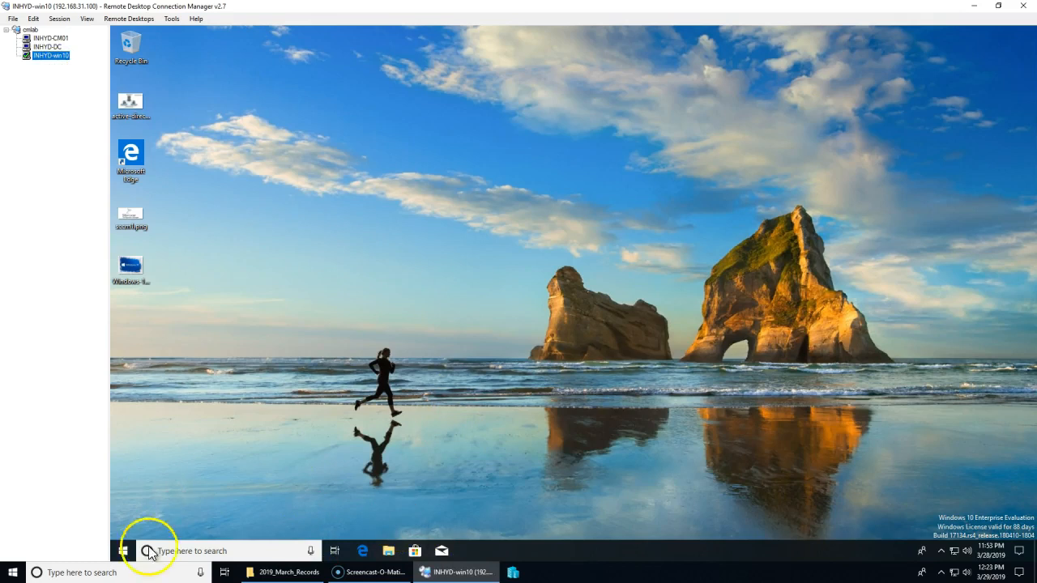
Step: Open an administrator command prompt on INHYD-win10 for gpupdate /force
right_click(123, 551)
click(187, 495)
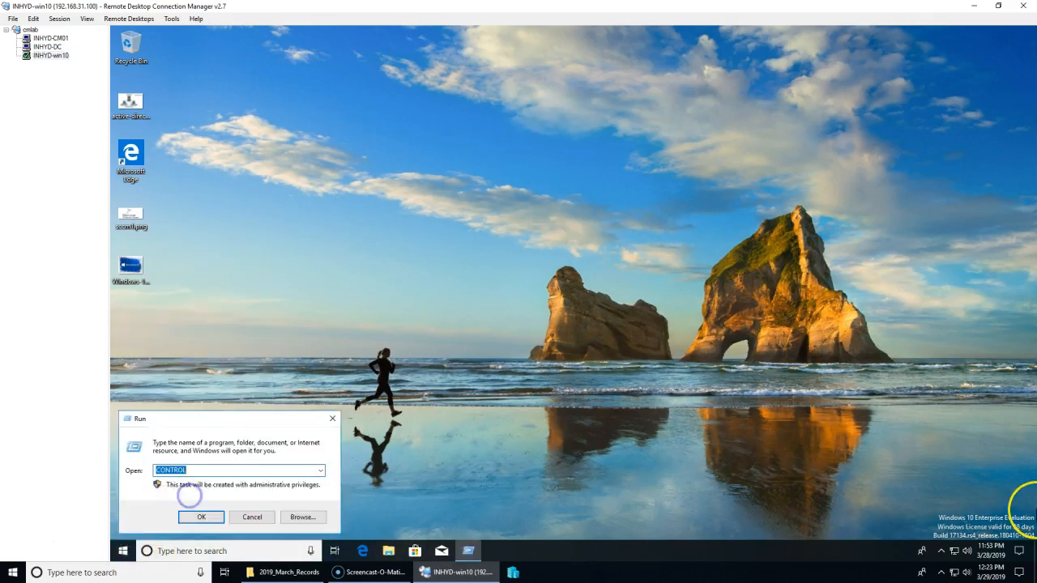
text(cmd)
key(Return)
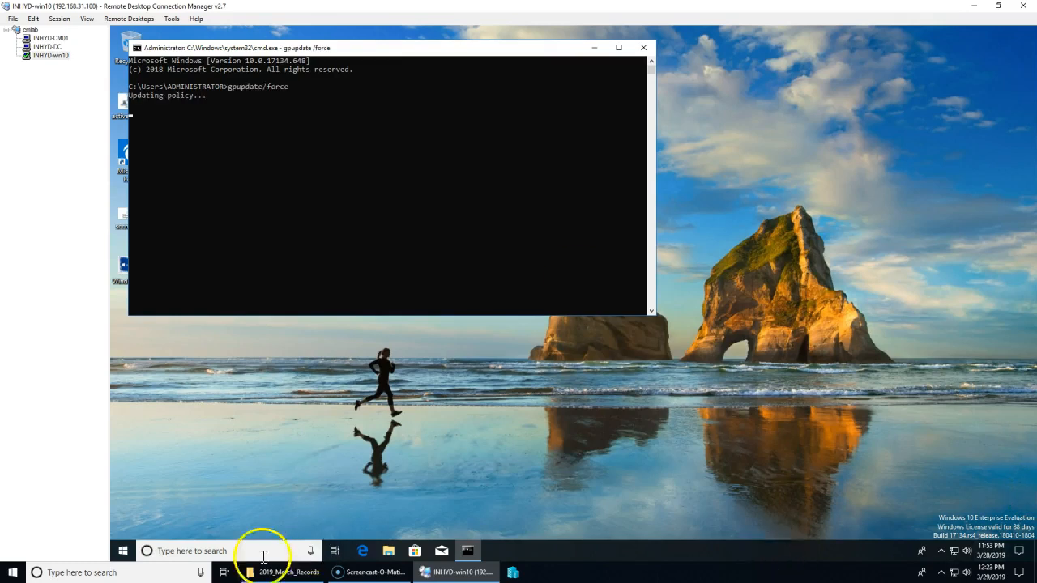
Step: Verify in Computer Management that the local Administrators group includes AUMNEO\SCCM_ClientPush, then close it unchanged
click(121, 552)
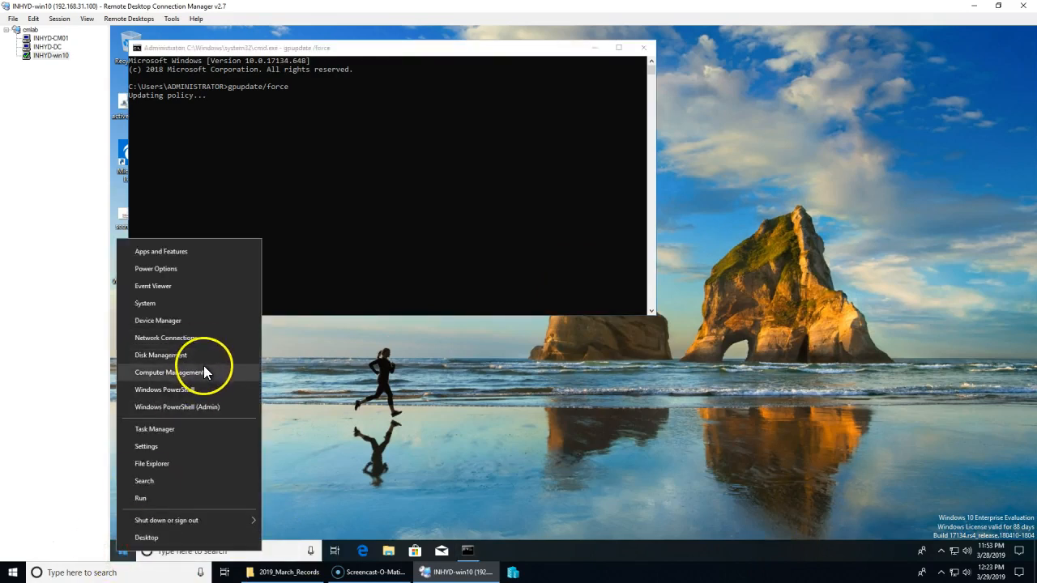
click(205, 370)
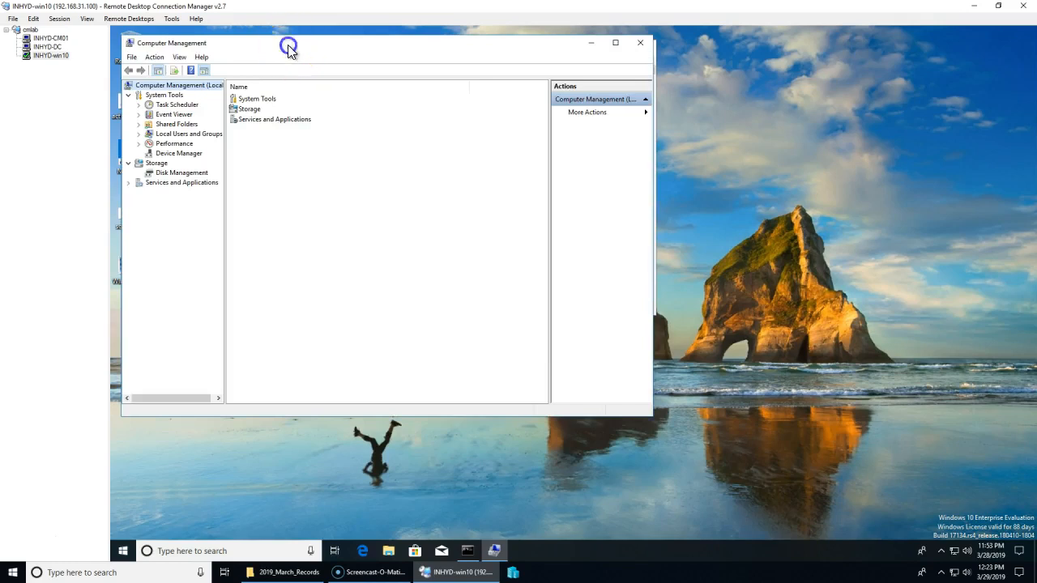
drag(287, 45, 563, 107)
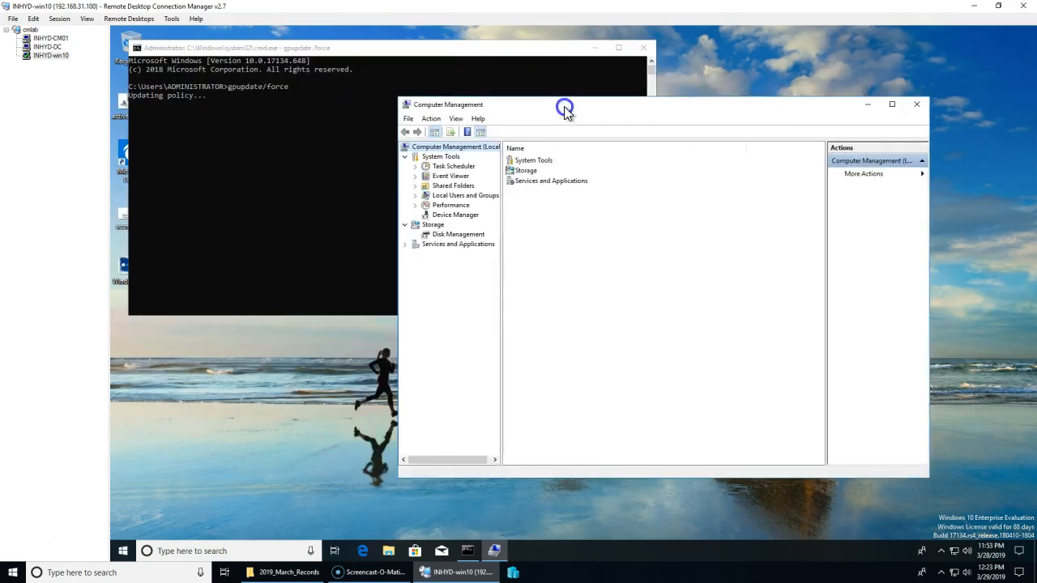
double_click(460, 196)
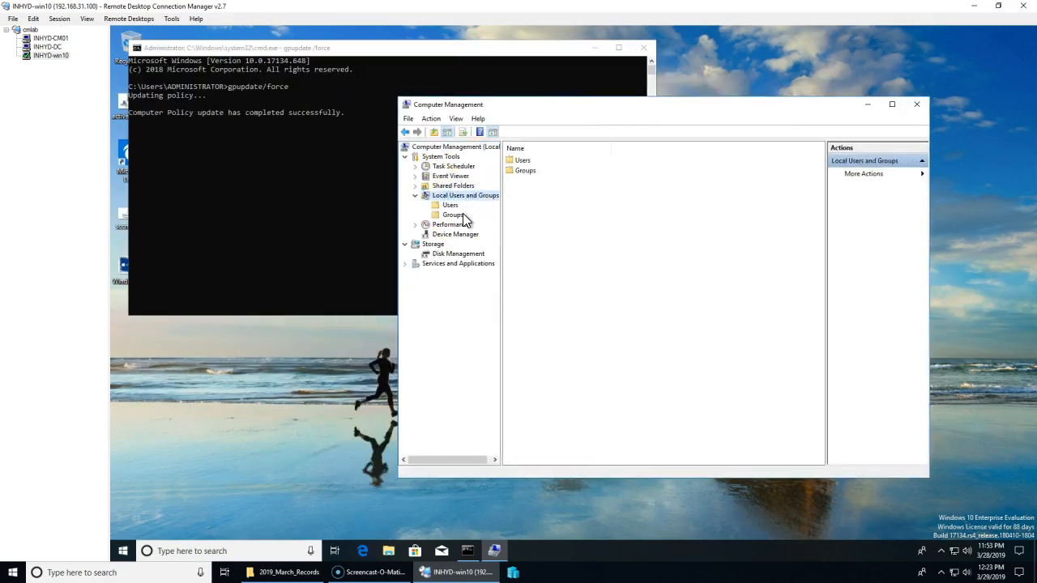
click(453, 215)
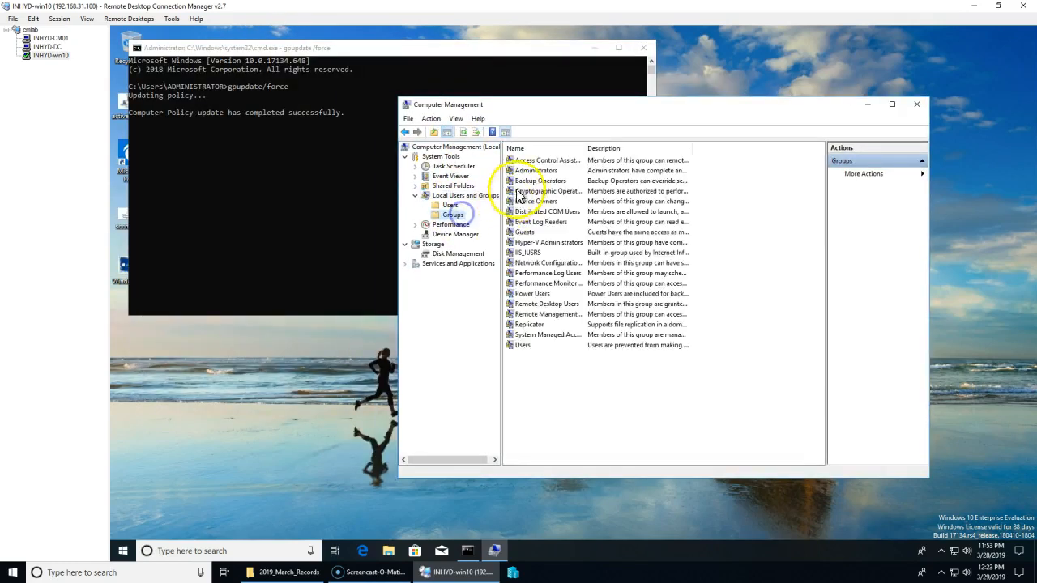
double_click(531, 170)
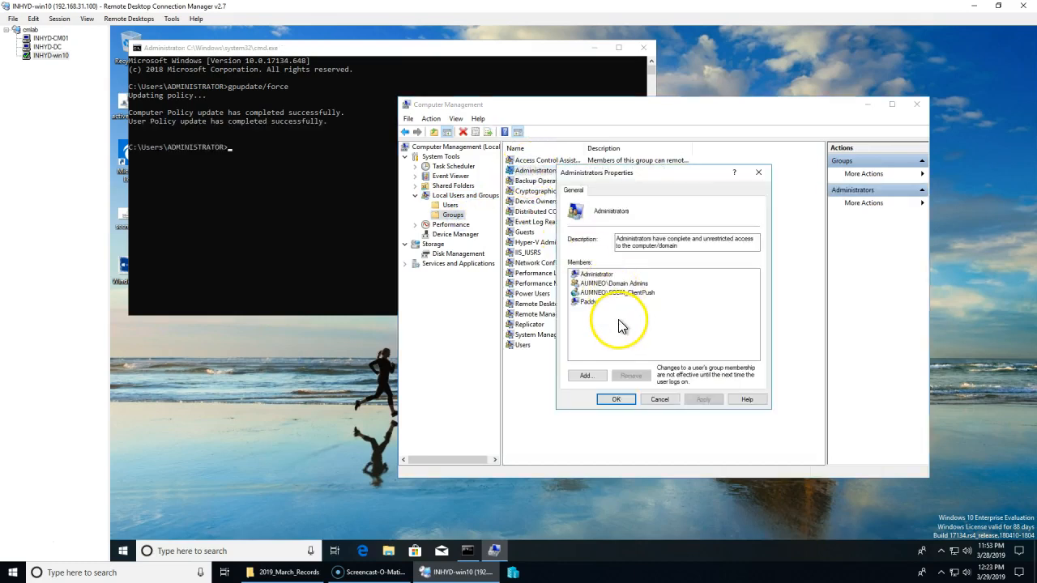
click(617, 293)
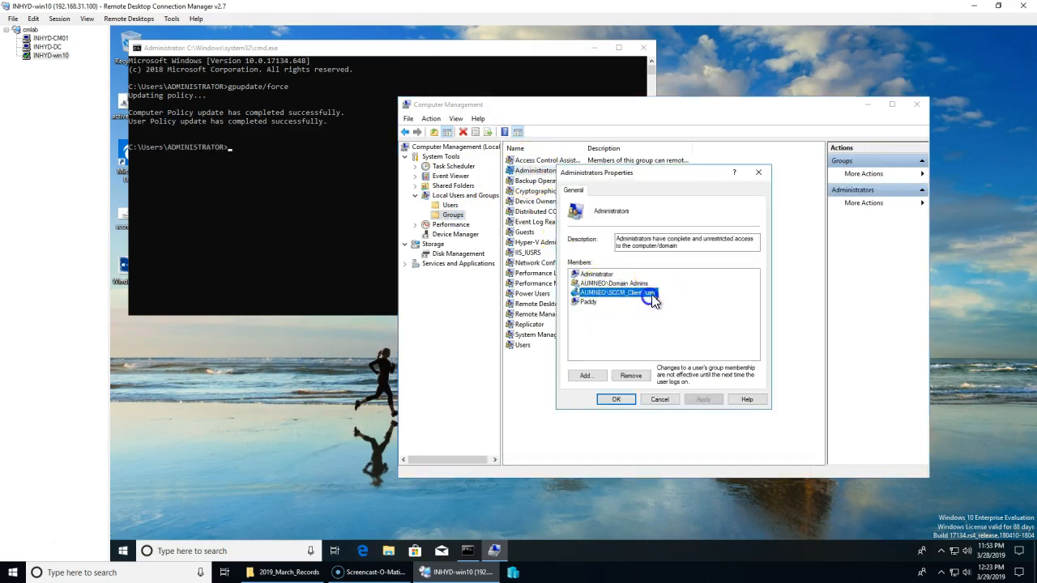
click(651, 311)
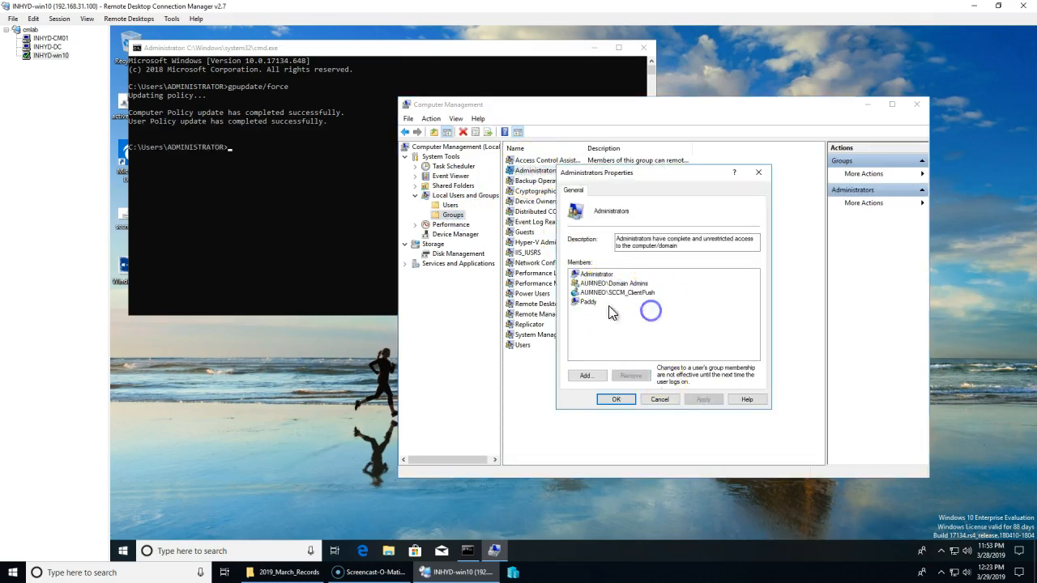
click(661, 399)
Step: On INHYD-CM01, close the Administrators group properties and Computer Management
click(51, 38)
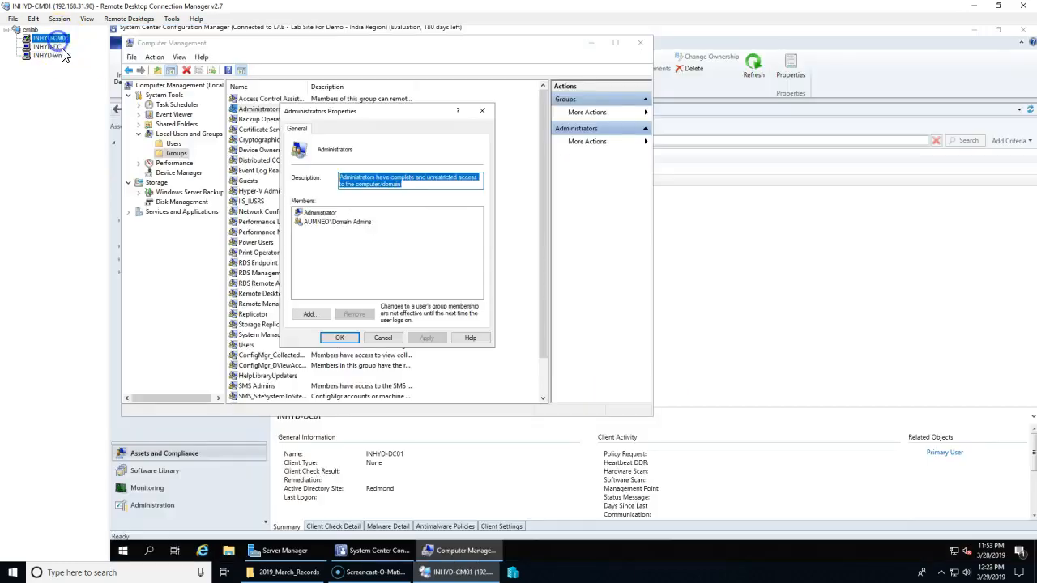
click(393, 340)
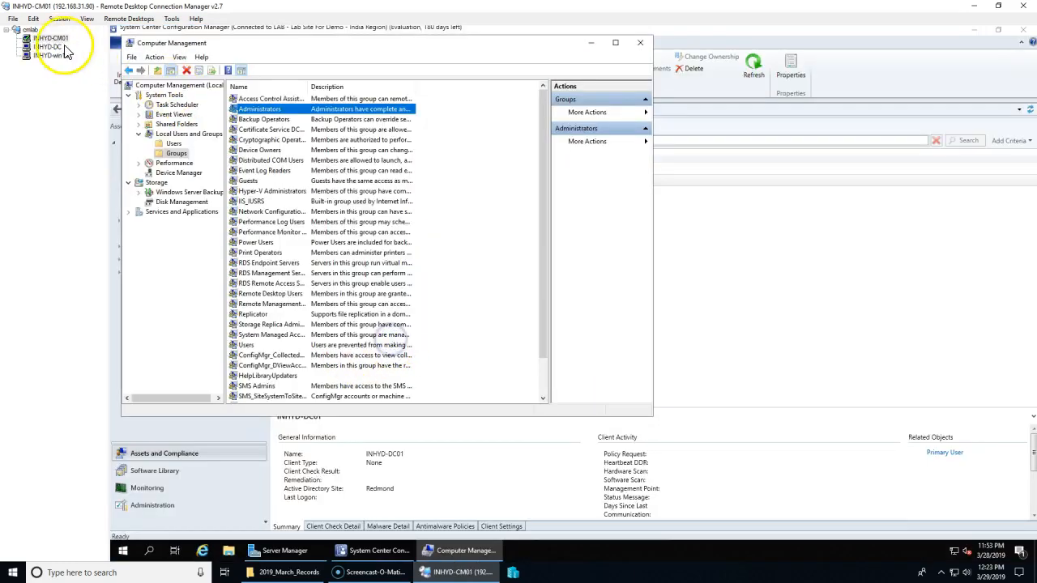
click(640, 43)
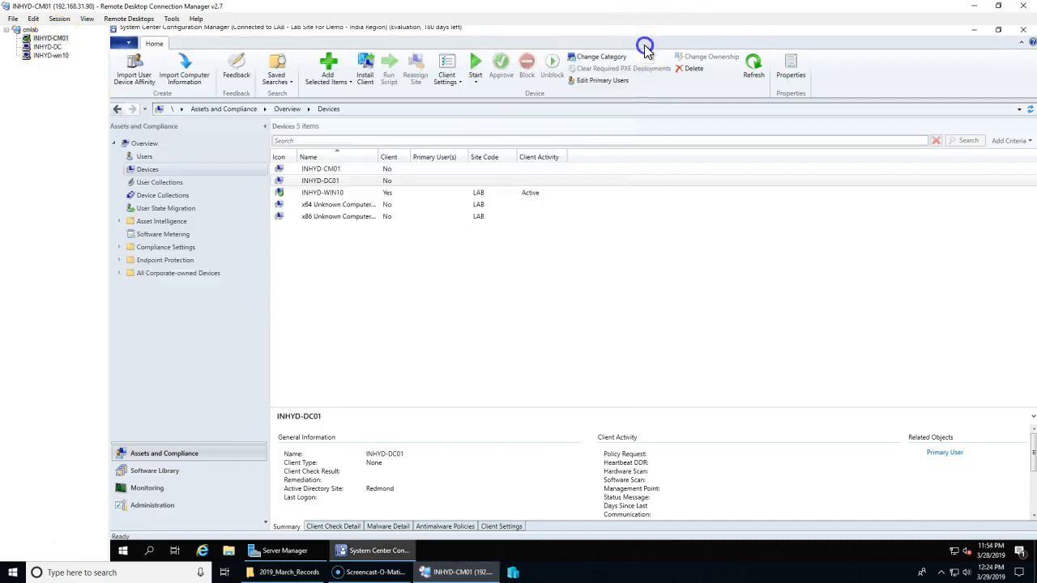
Step: In Administration > Sites, open the LAB site's Client Push Installation properties
click(150, 505)
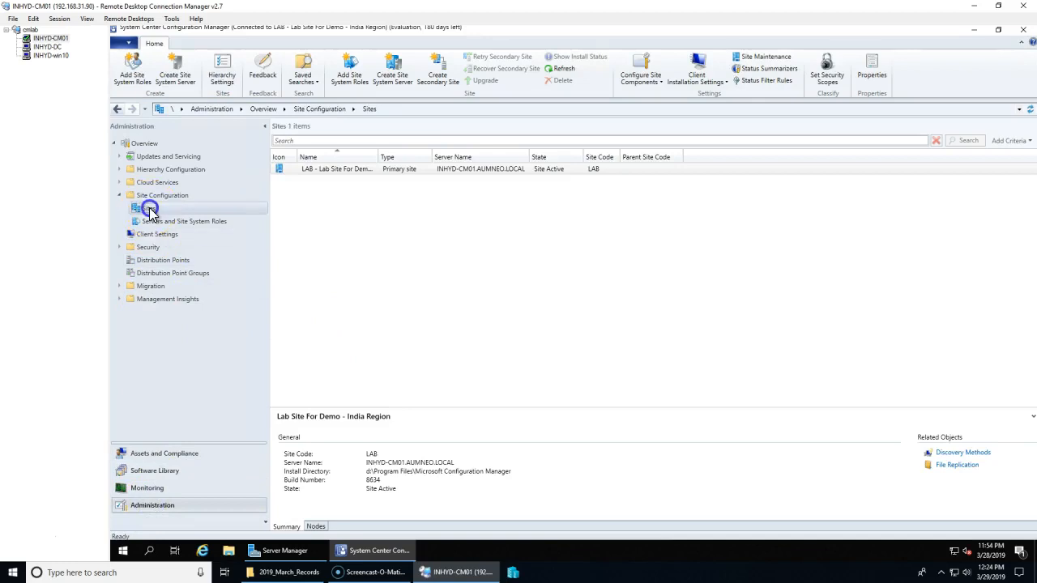
click(710, 69)
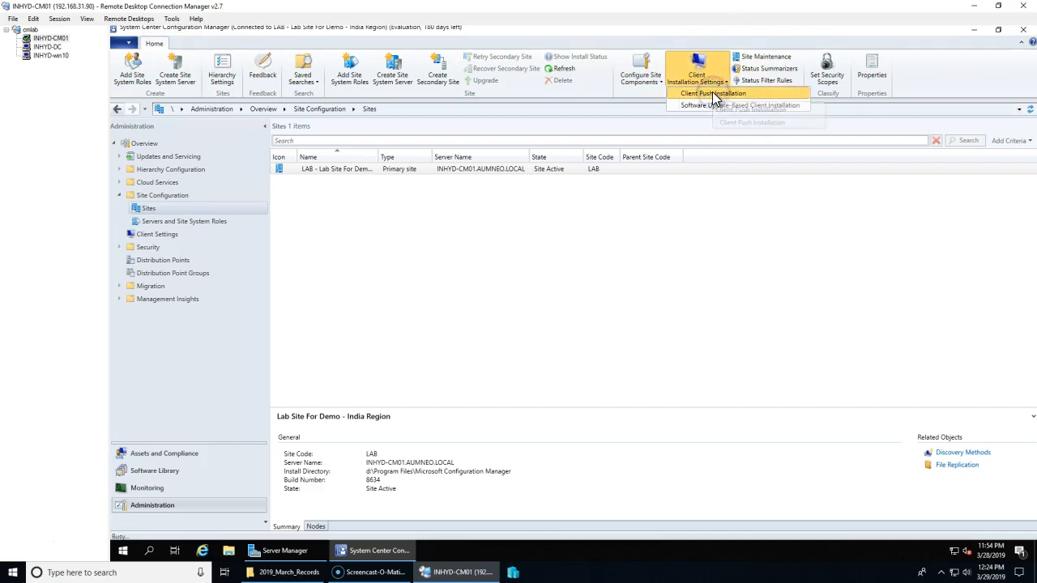
click(712, 94)
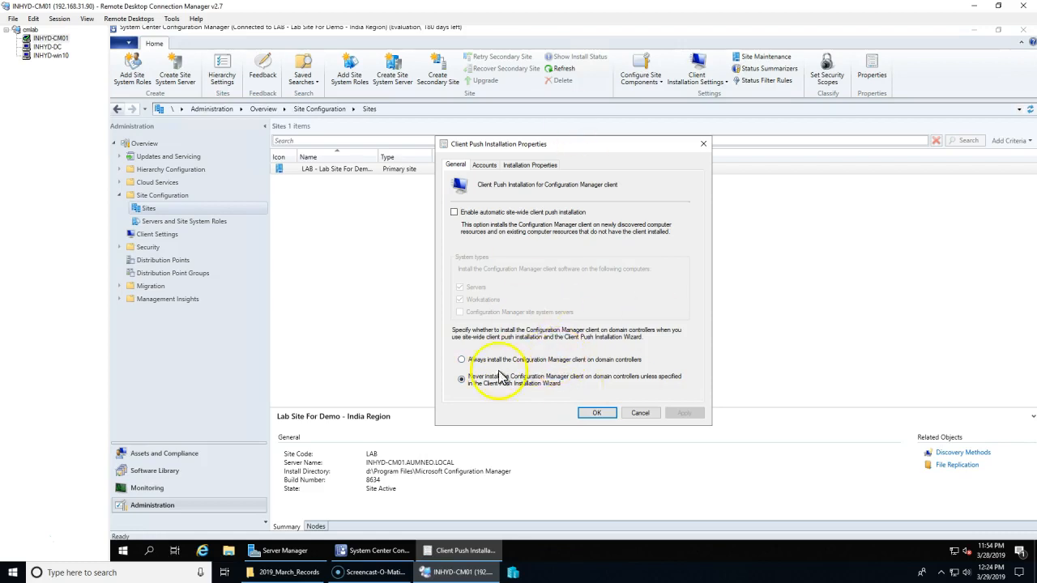
Step: Add a new push installation account, resolving 'sacm' to the SCCM_ClientPush user
click(496, 168)
click(648, 223)
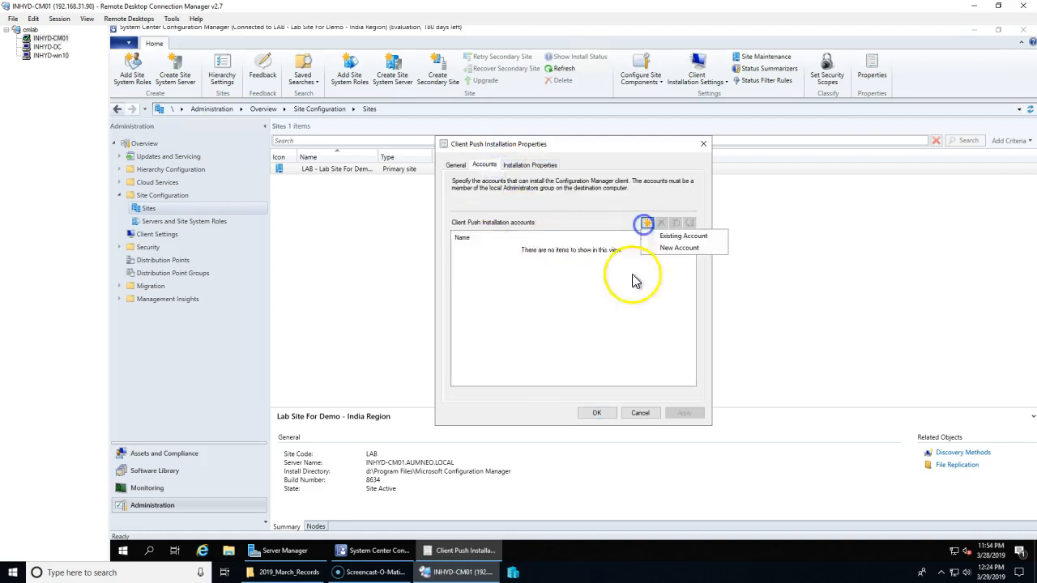
click(681, 248)
click(671, 213)
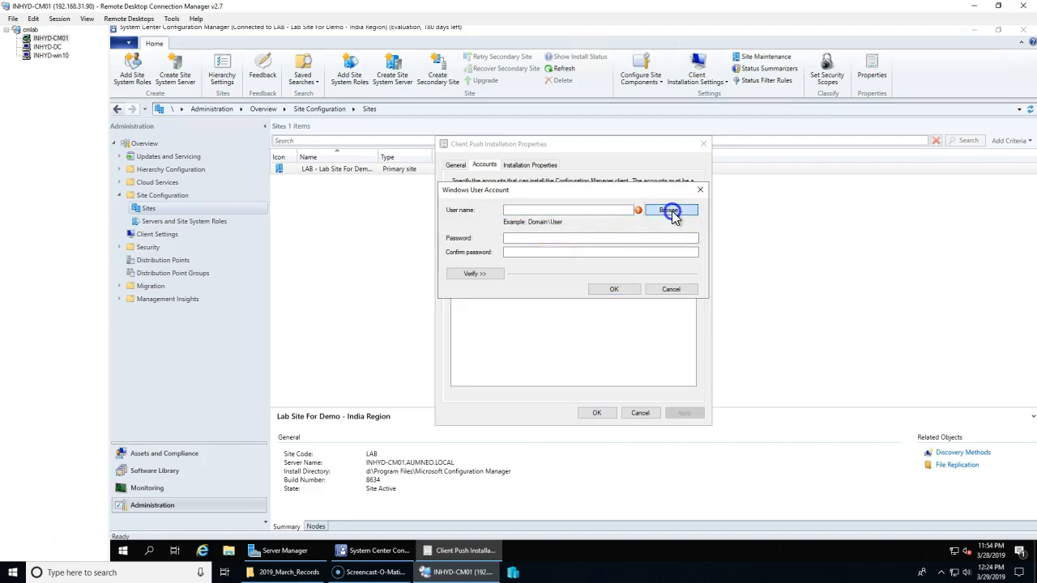
text(sa)
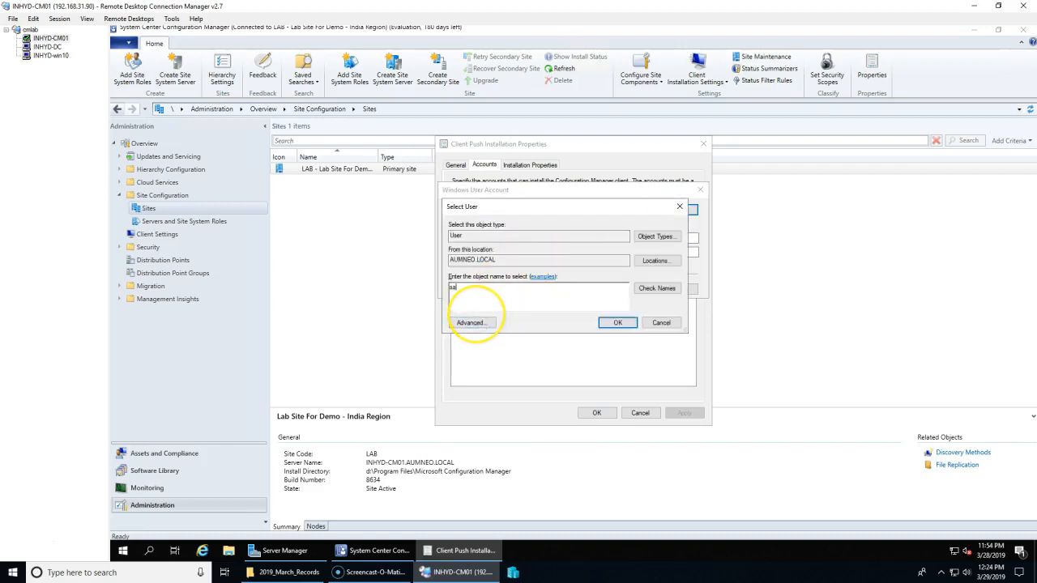
text(cm)
key(Tab)
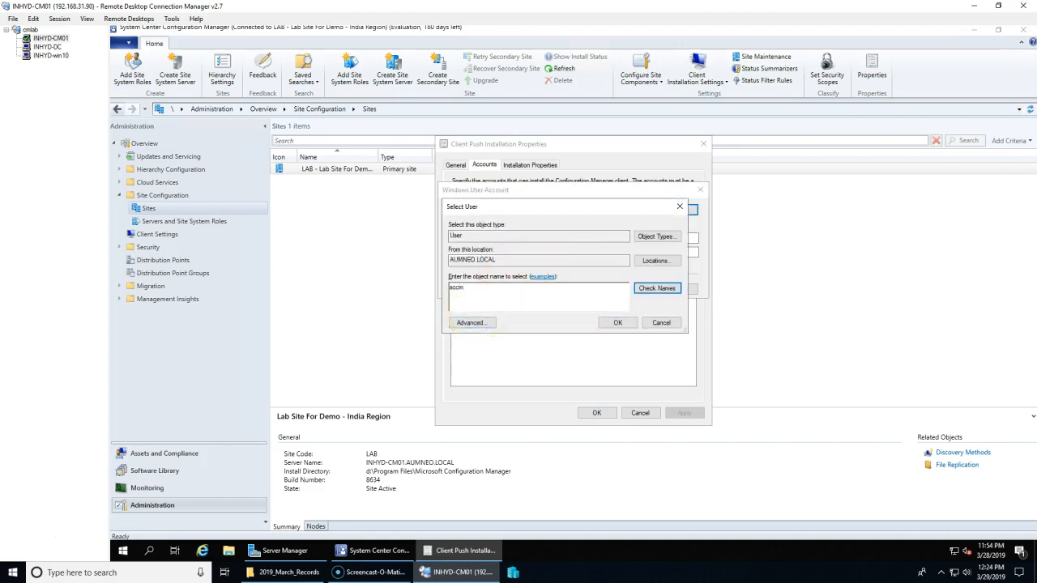
key(Return)
click(629, 327)
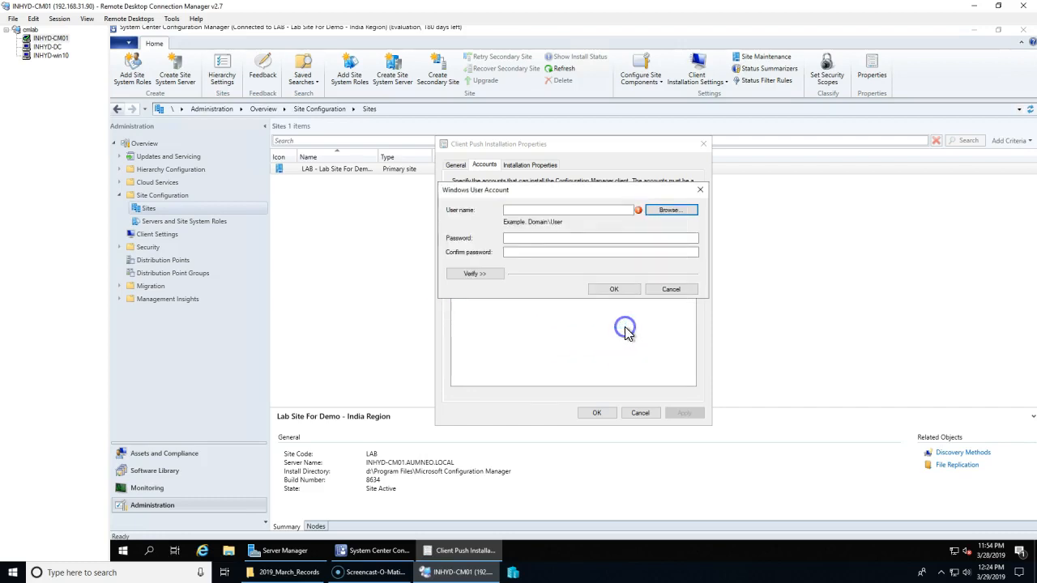
Step: Enter and confirm the SCCM_ClientPush account password, then save the new account
click(535, 238)
key(Caps_Lock)
text(••)
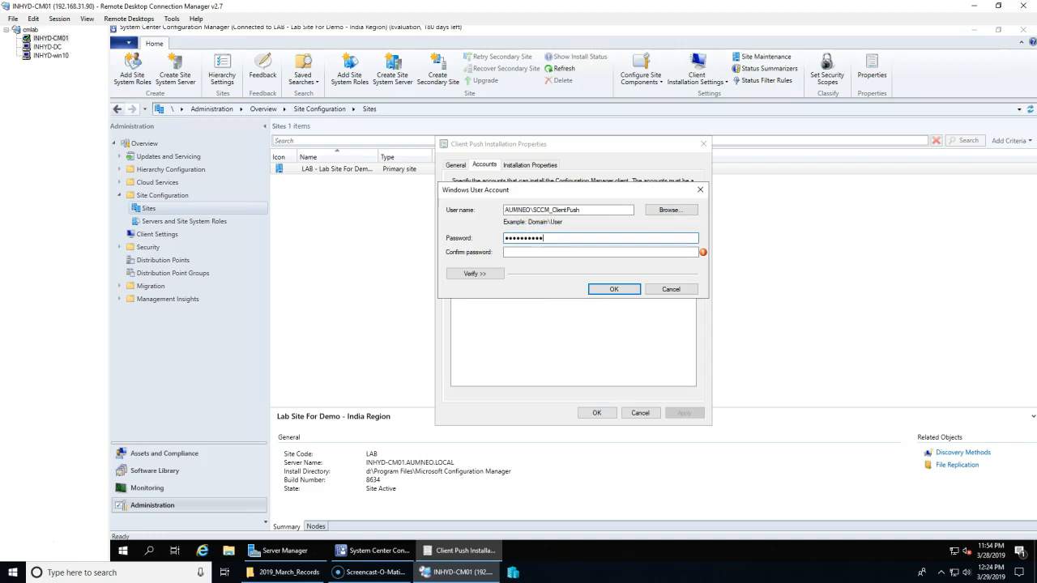
key(Tab)
text(••)
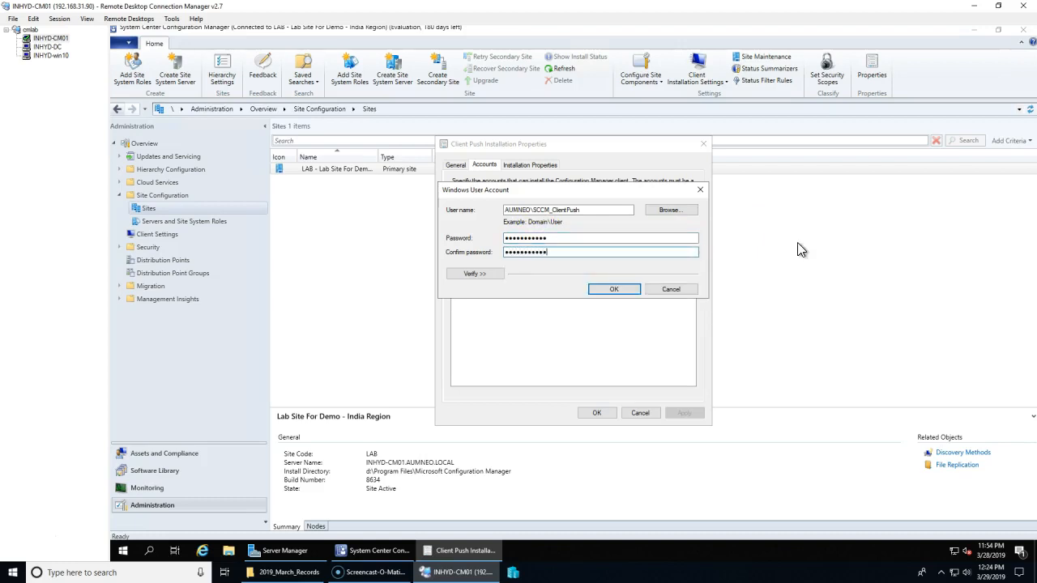
click(474, 273)
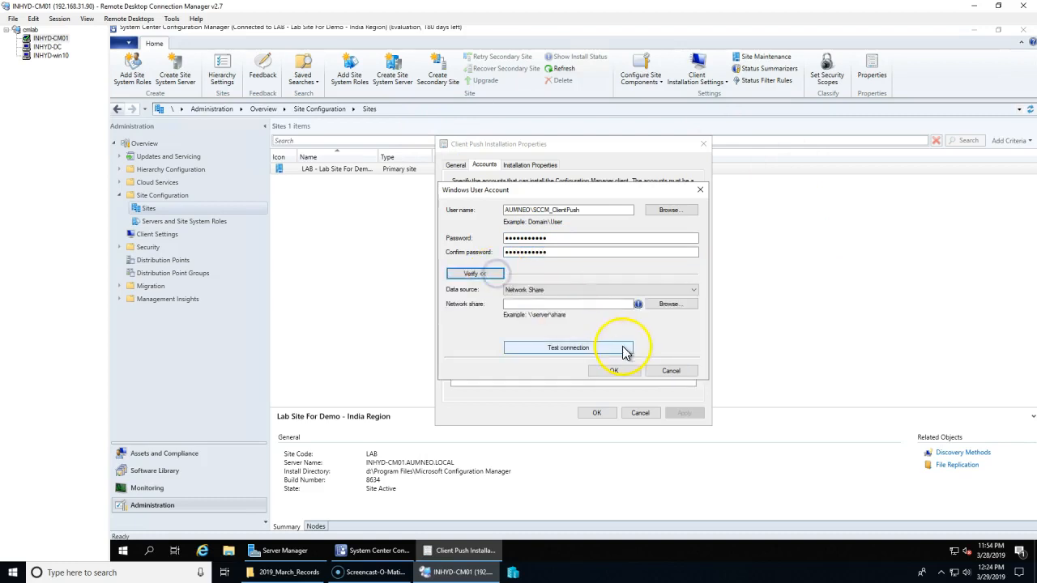
click(587, 303)
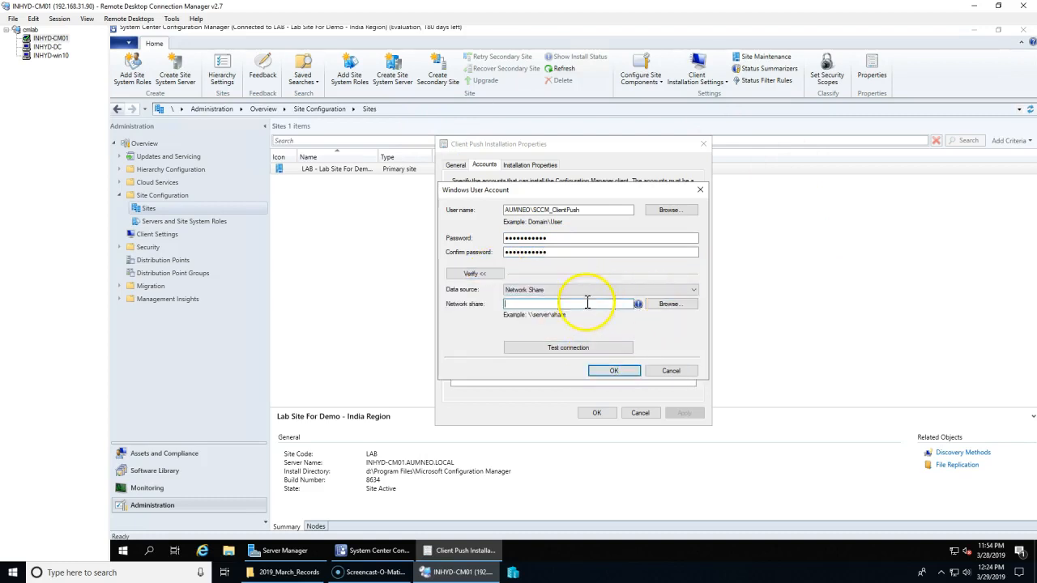
click(617, 371)
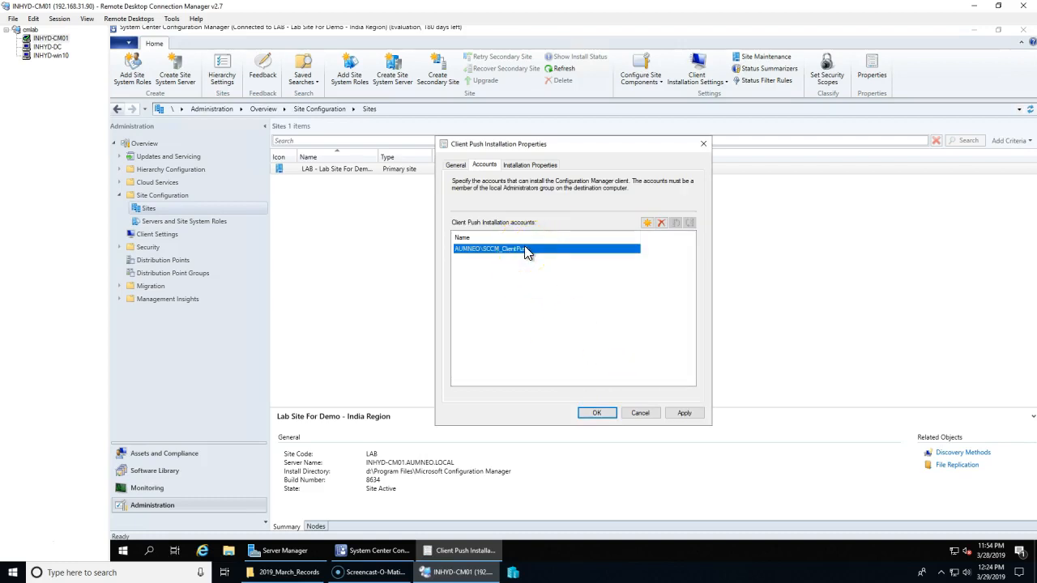
Step: Dismiss a stray Run box and apply the new push account setting
key(super+r)
text(compmgmt)
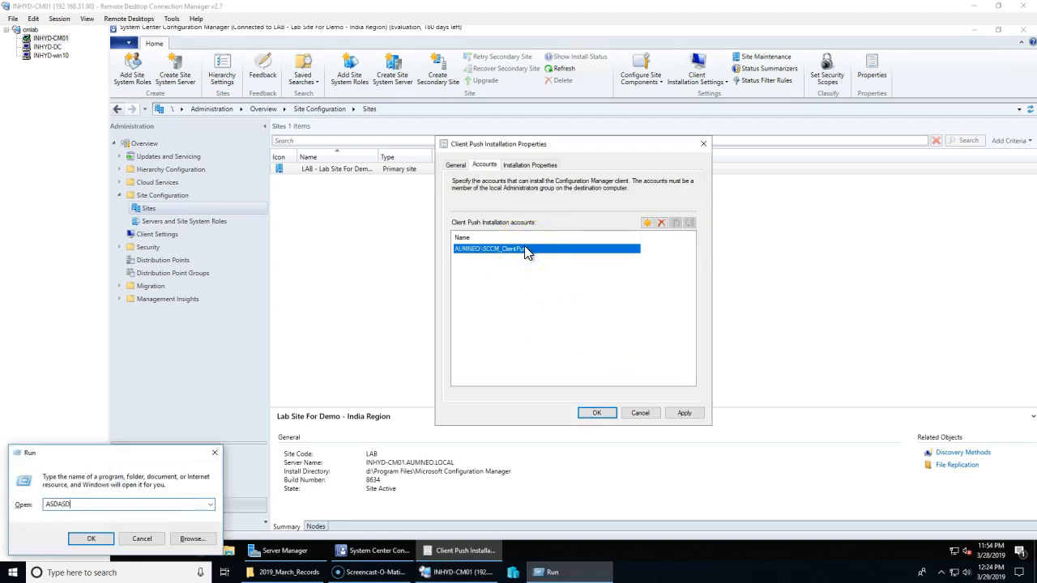
click(591, 338)
right_click(124, 552)
click(189, 497)
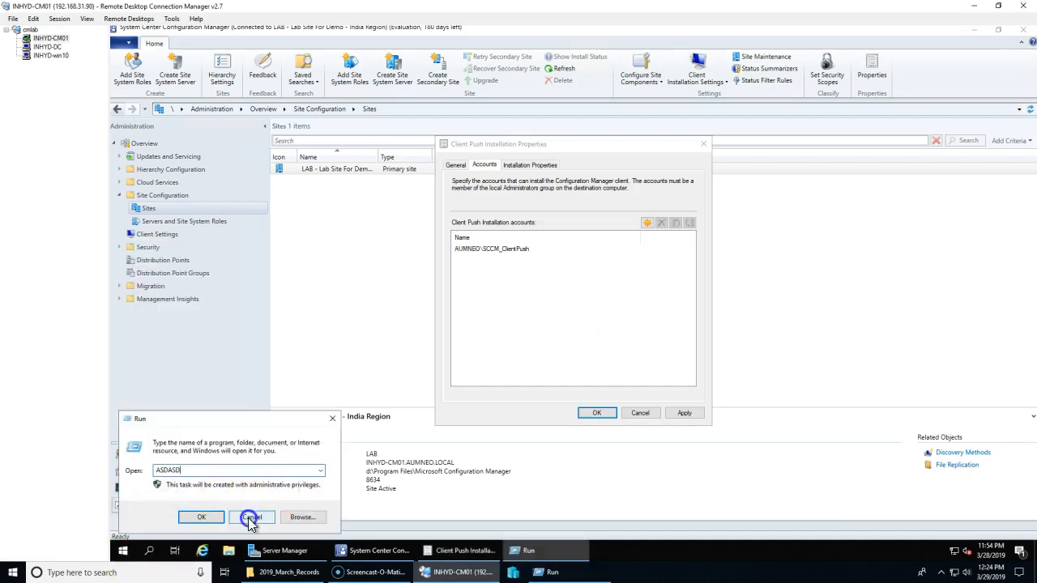
click(252, 517)
click(684, 413)
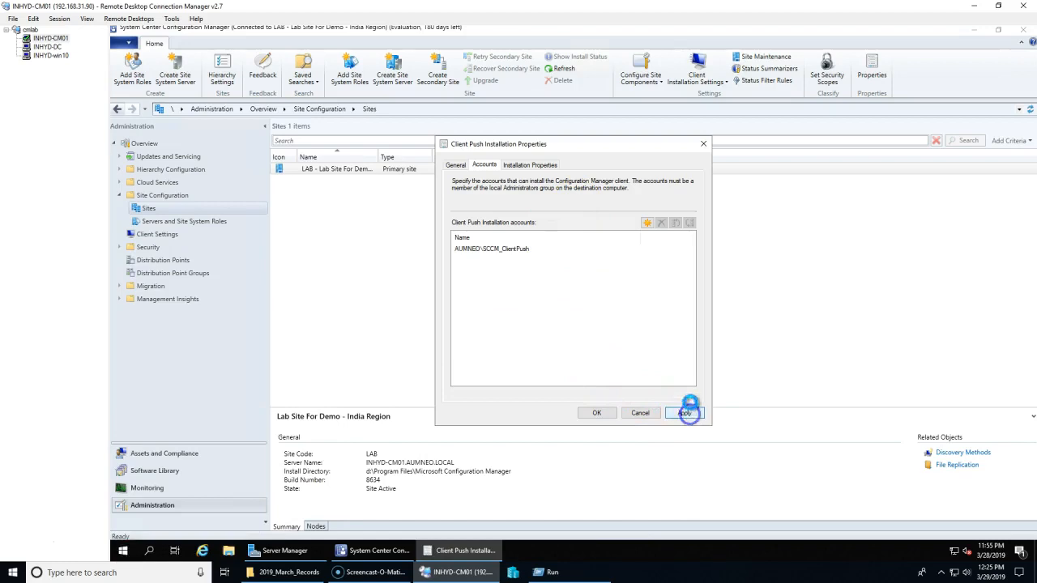
Step: Verify the installation property reads SMSSITECODE=LAB, removing a trailing space, then return to General
click(523, 165)
click(518, 232)
click(530, 232)
drag(531, 232, 438, 216)
click(538, 252)
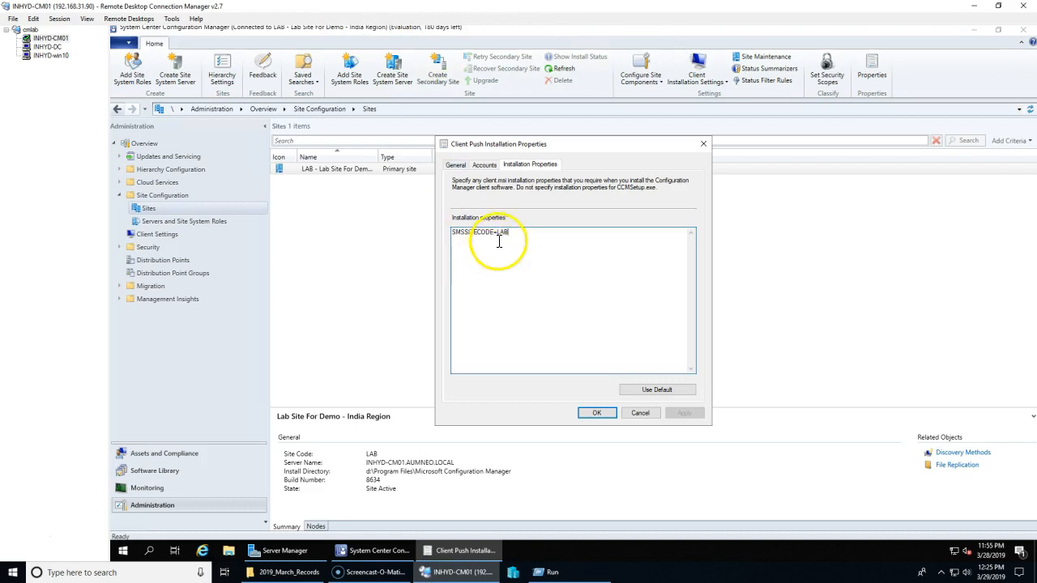
drag(541, 241, 424, 217)
click(551, 240)
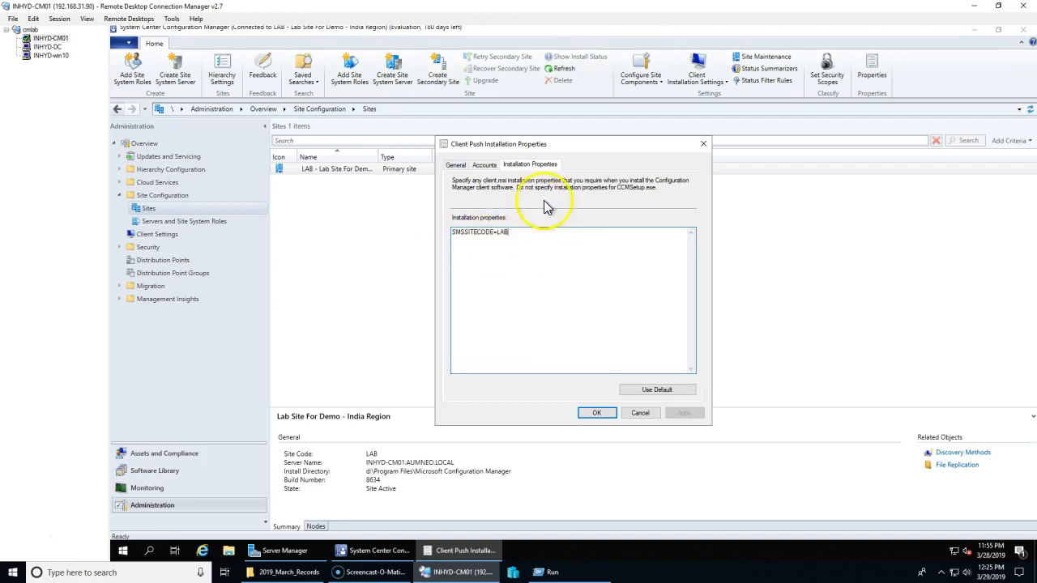
click(539, 259)
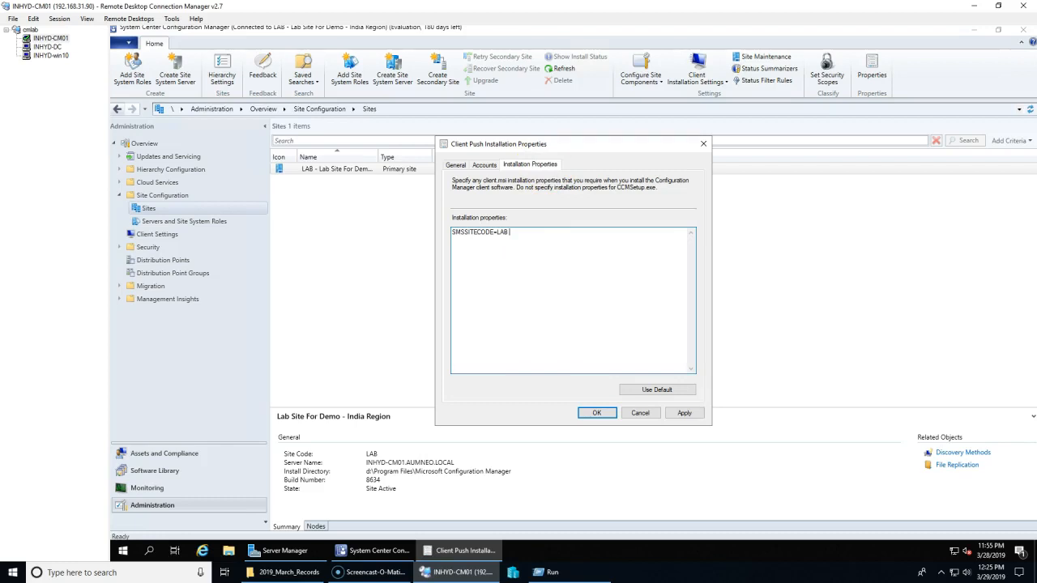
key(BackSpace)
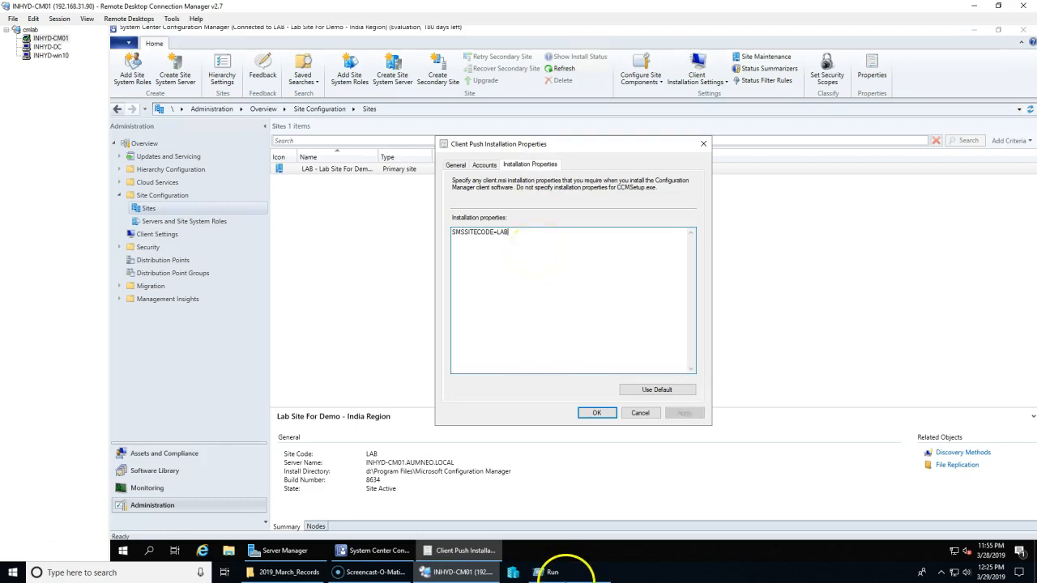
click(483, 166)
click(460, 166)
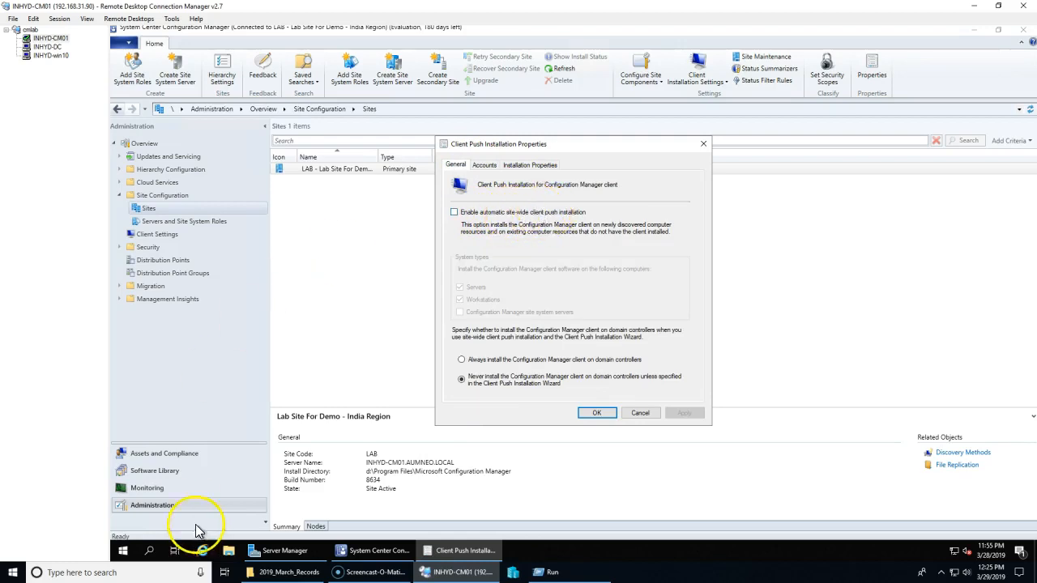
Step: Toggle the server and domain controller push options, ending with automatic site-wide push unchecked
click(162, 453)
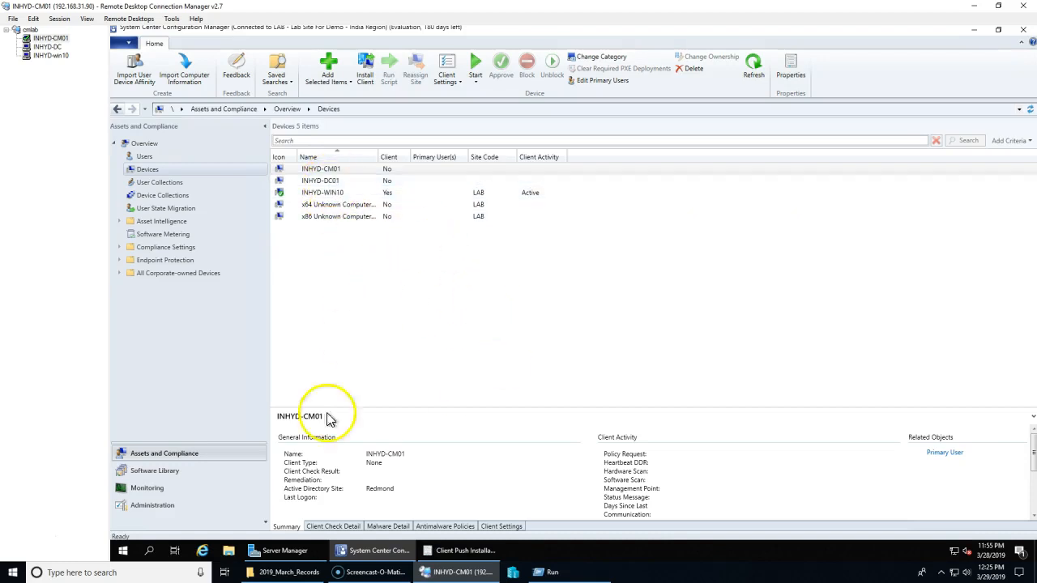
click(441, 551)
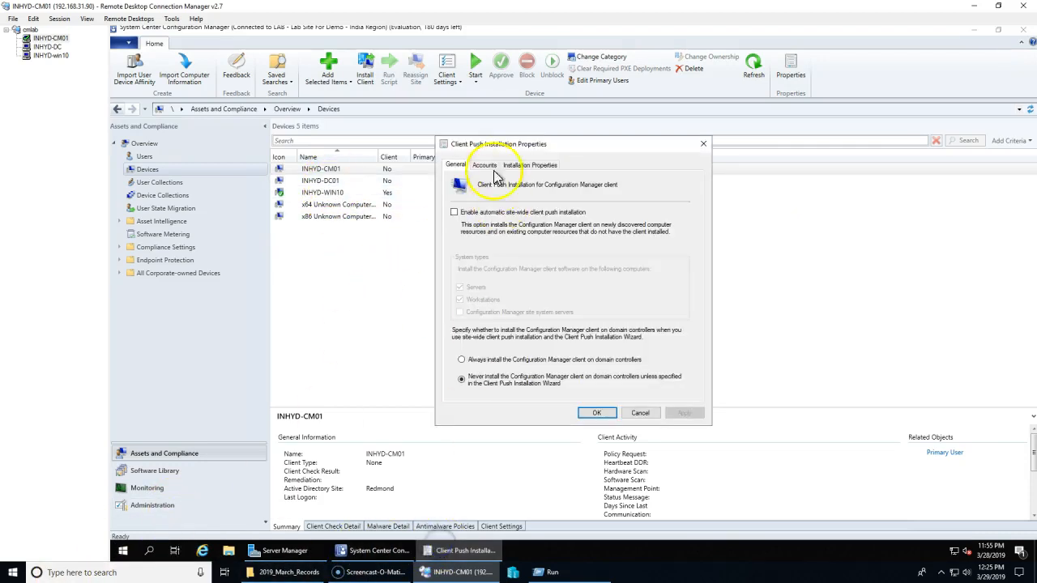
click(454, 212)
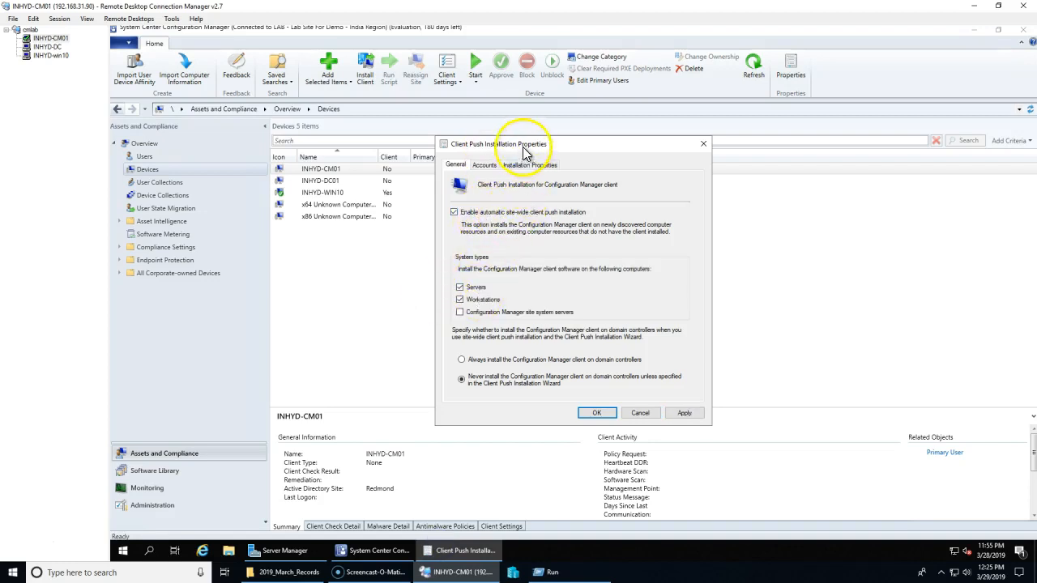
drag(523, 144, 631, 151)
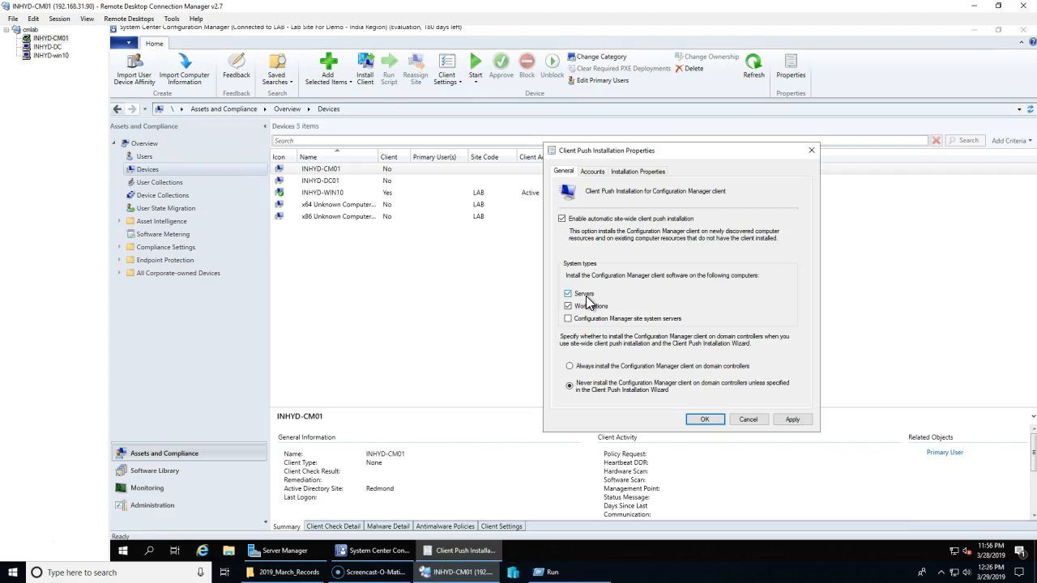
click(585, 294)
click(599, 311)
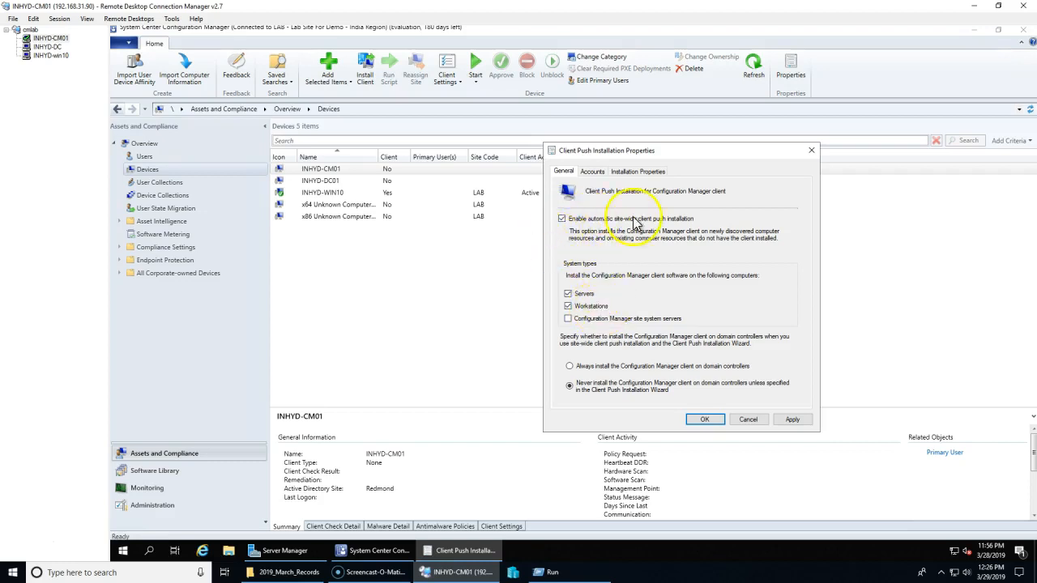
click(621, 320)
click(645, 386)
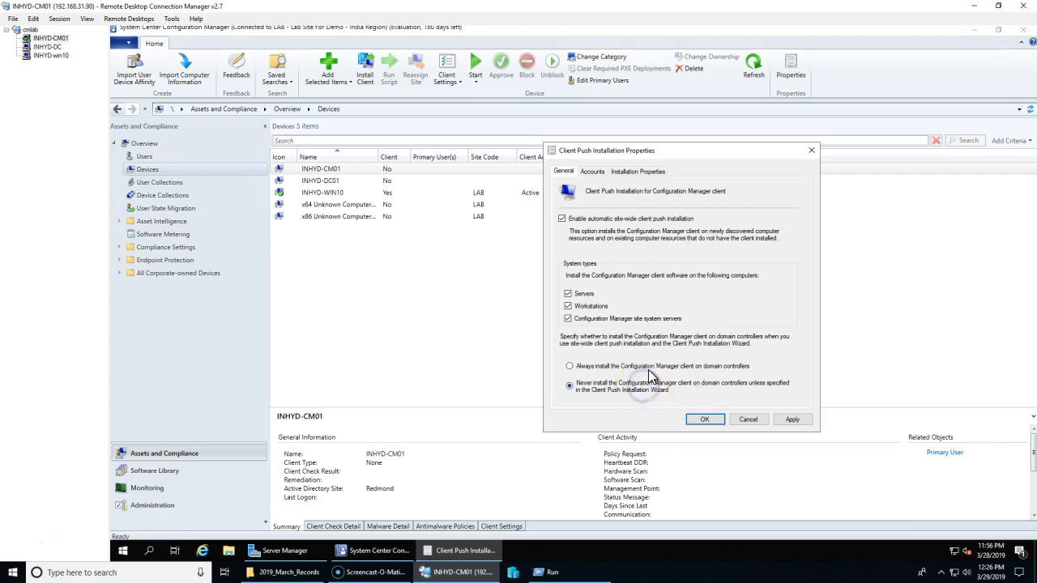
click(650, 370)
click(568, 293)
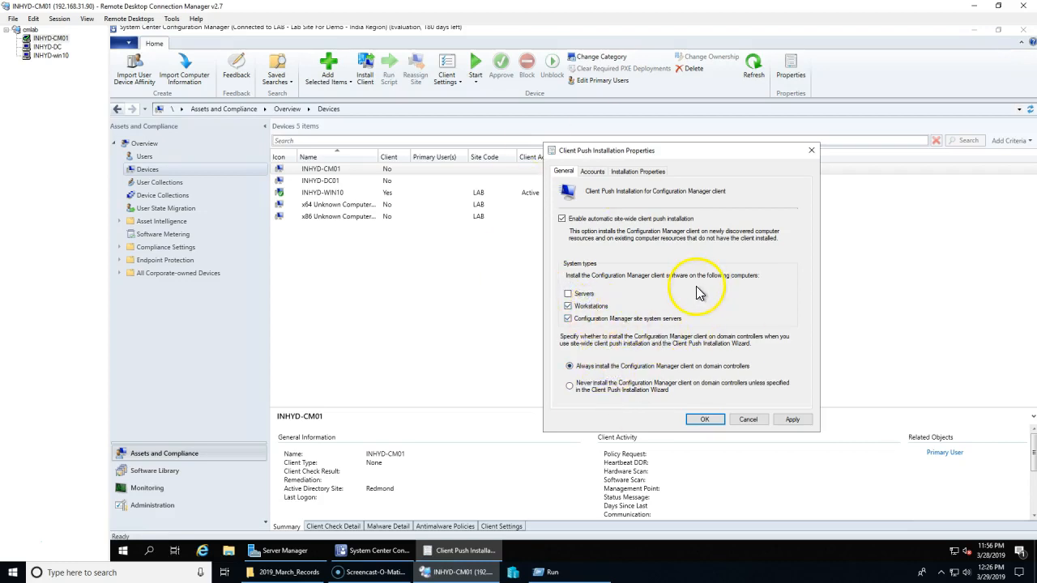
click(645, 220)
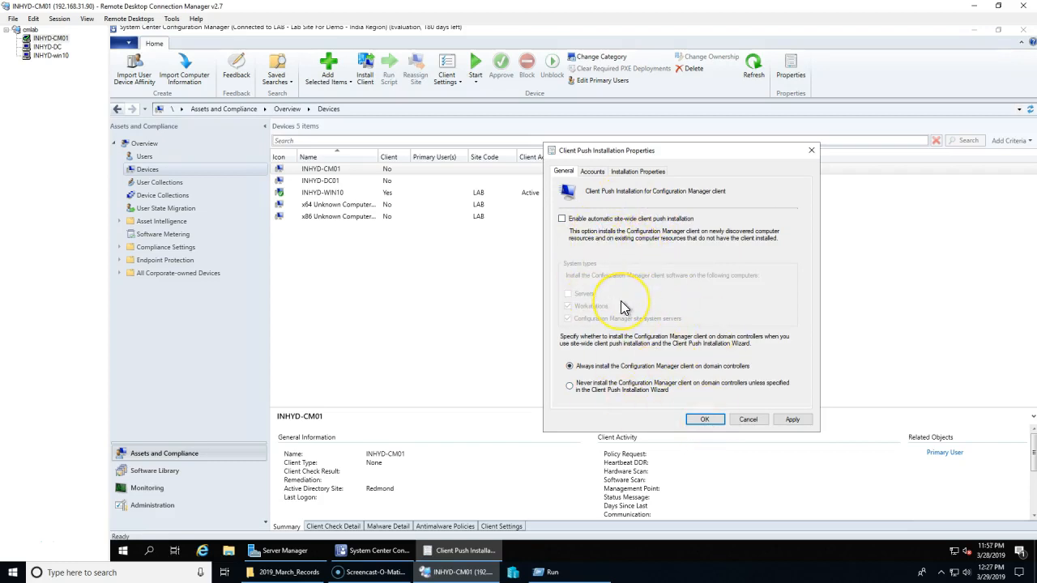
Step: Review the SCCM_ClientPush account on the Accounts tab and save the push settings with OK
click(591, 172)
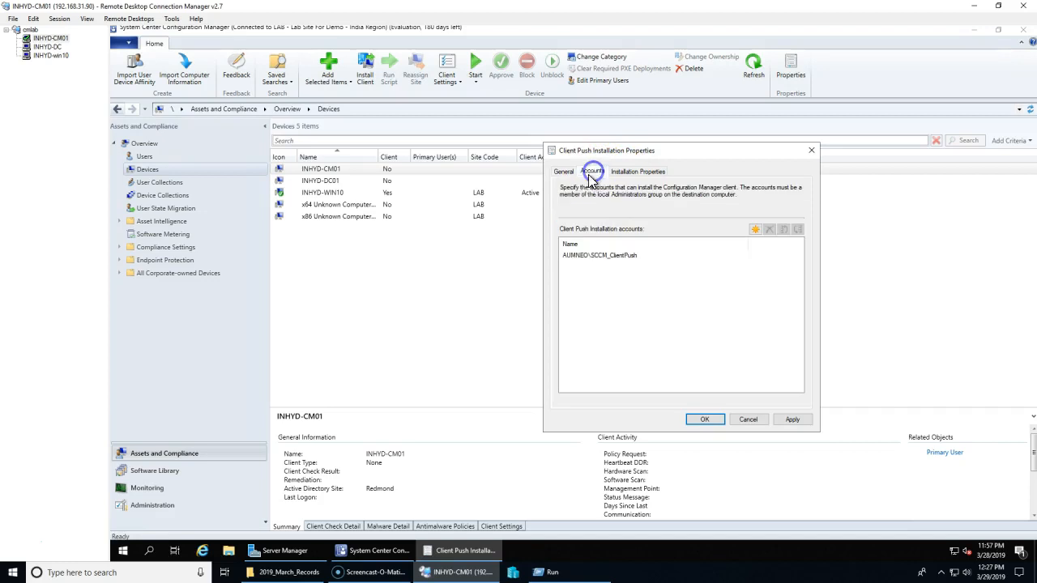
click(583, 256)
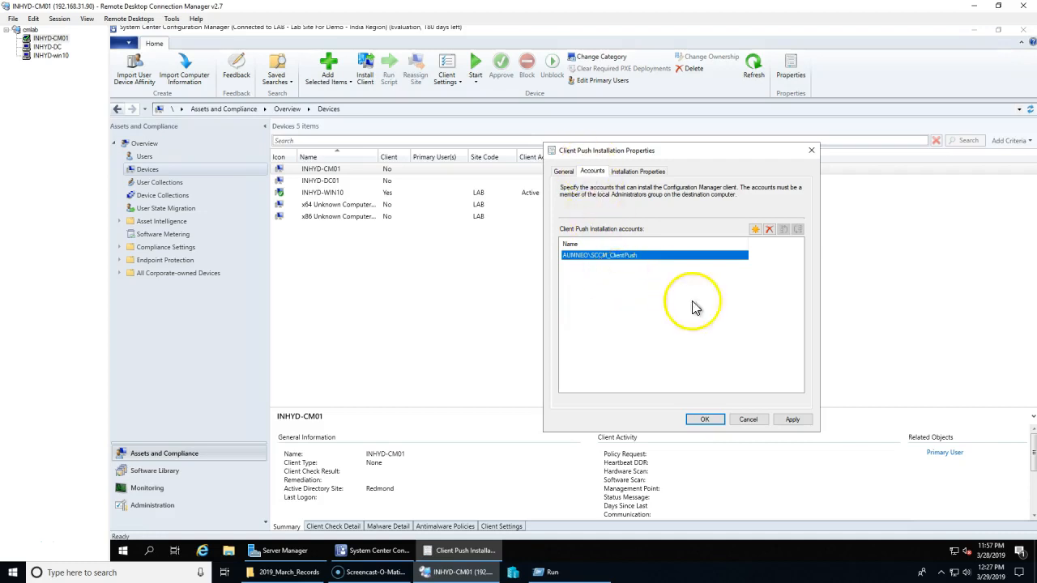
click(707, 421)
click(564, 172)
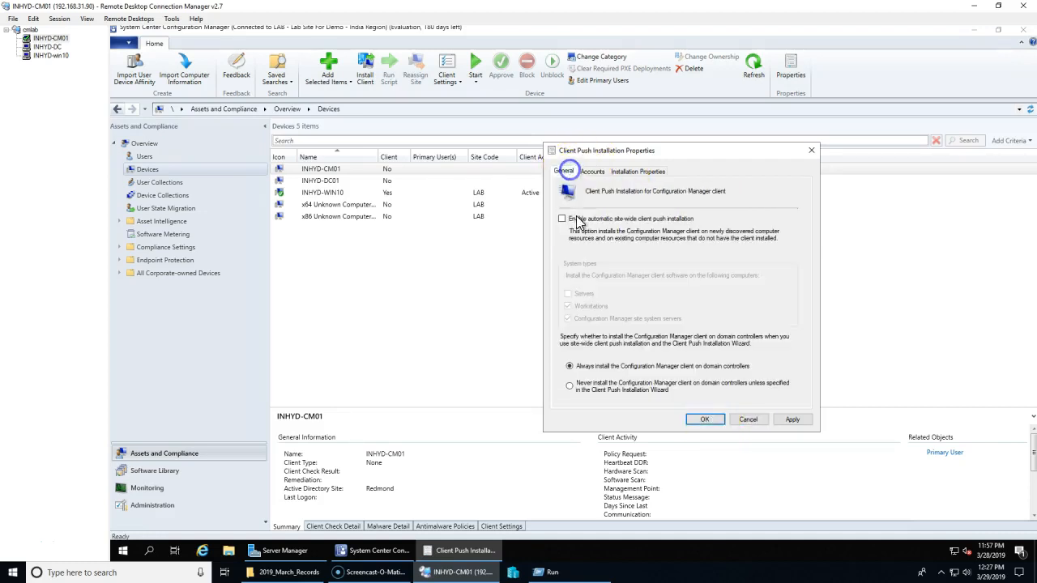
click(706, 421)
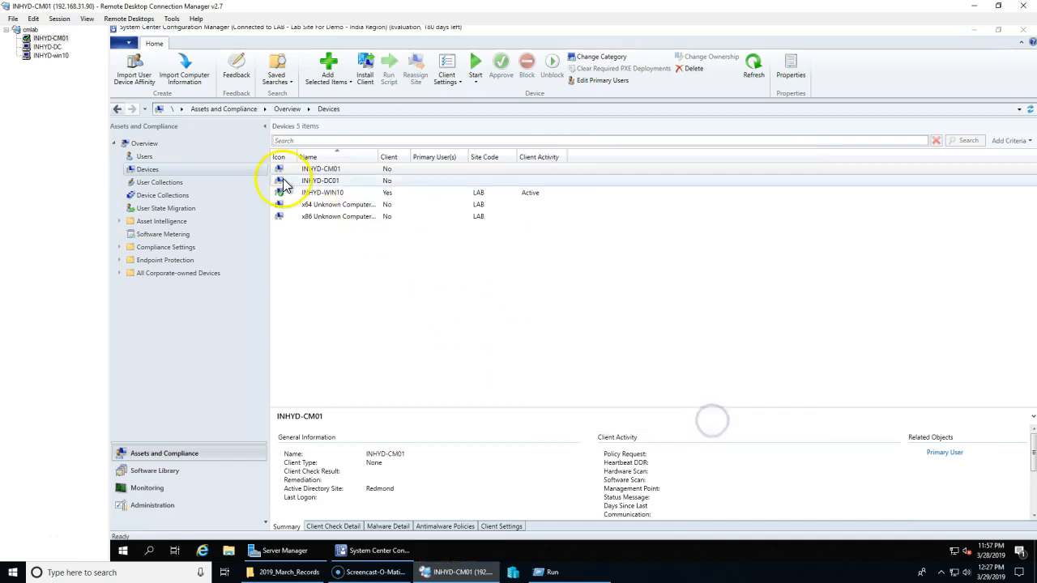
click(330, 180)
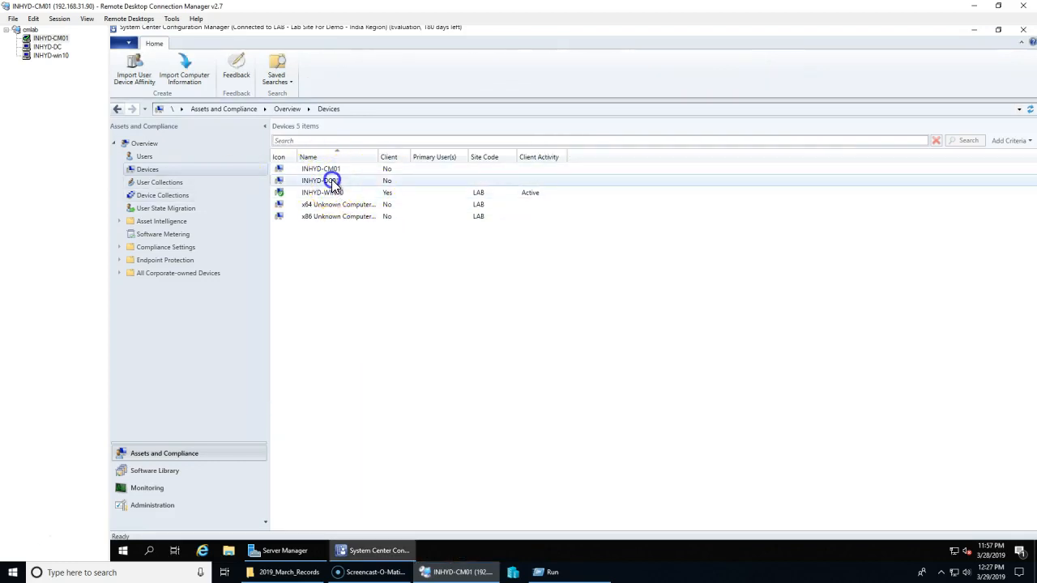
right_click(333, 180)
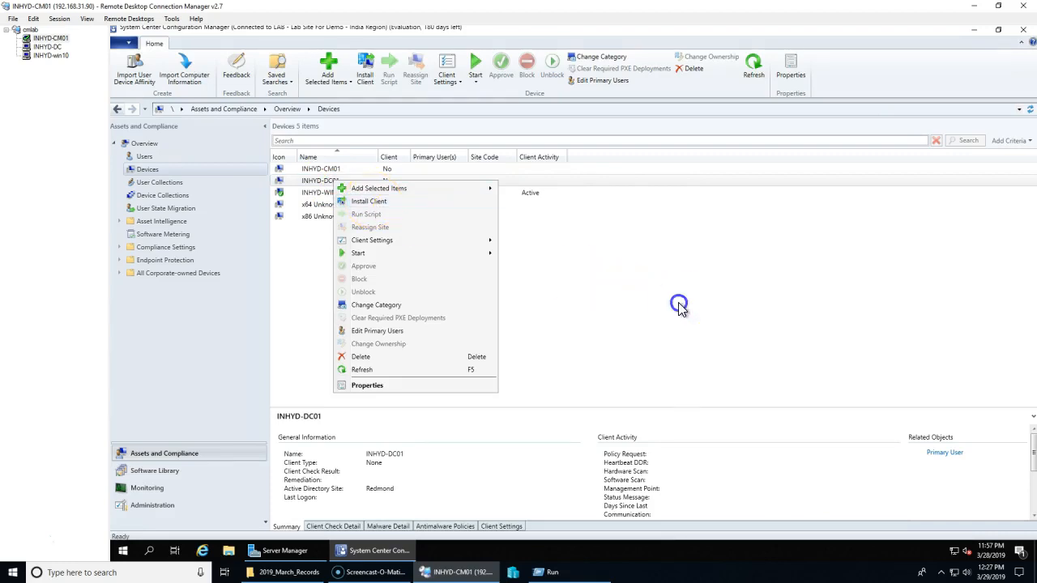
click(373, 203)
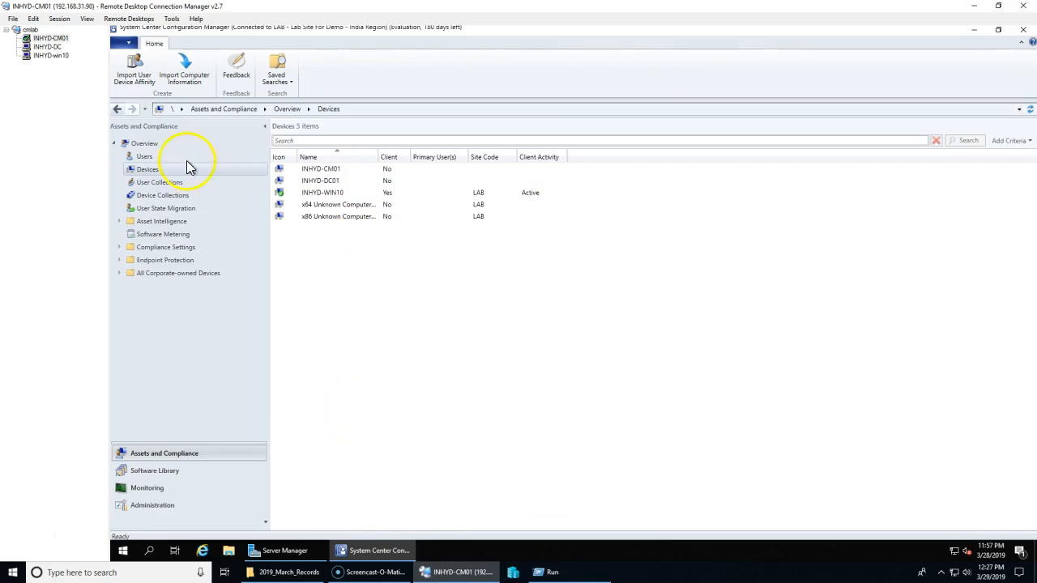
click(47, 46)
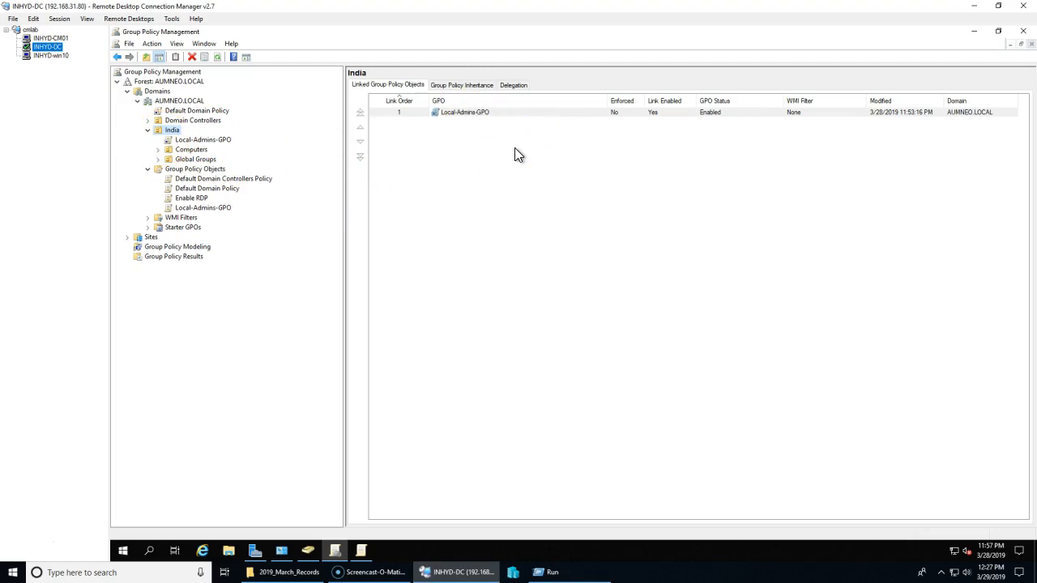
click(308, 551)
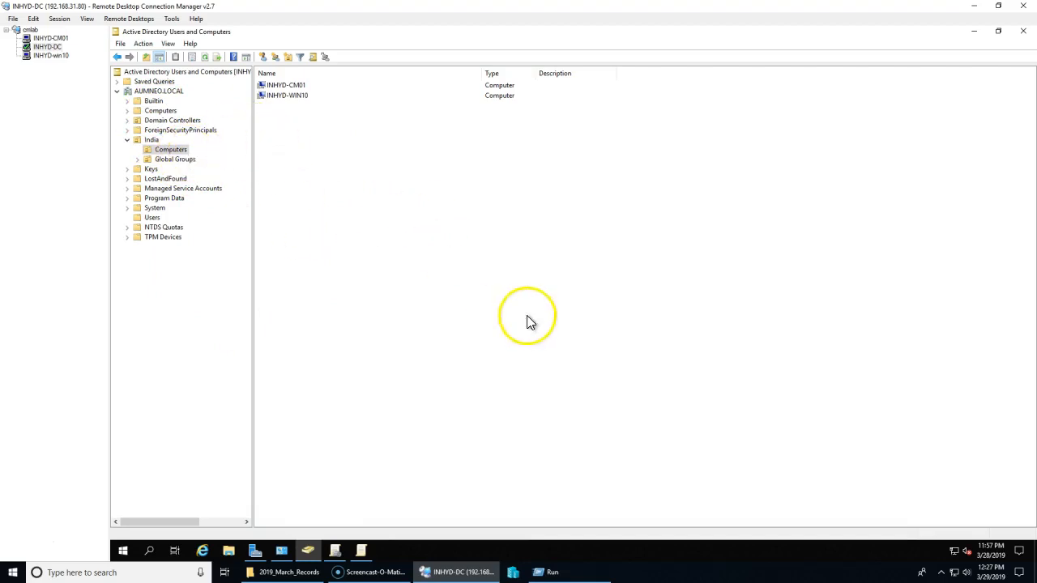
click(50, 38)
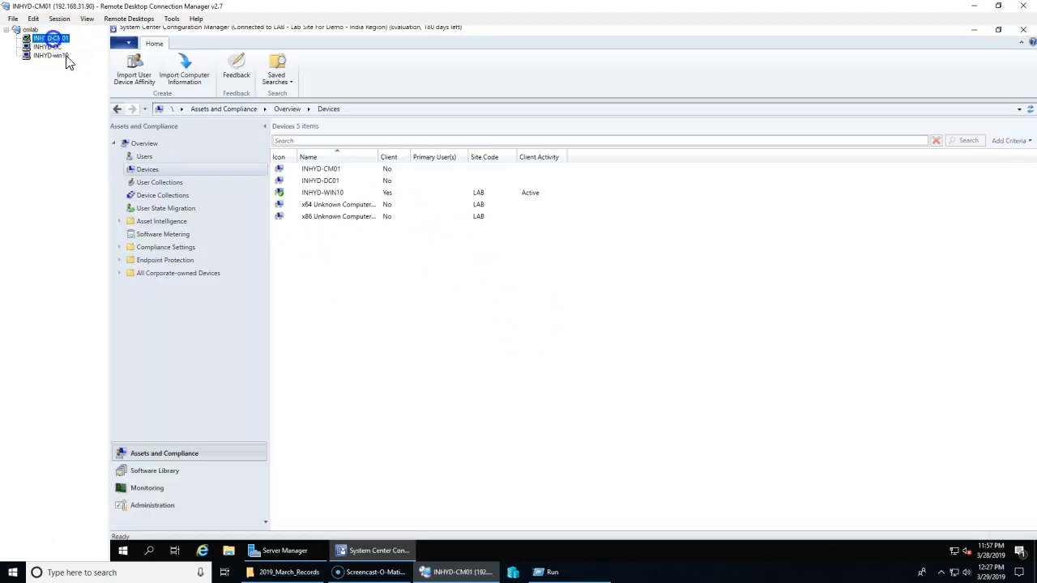
click(373, 551)
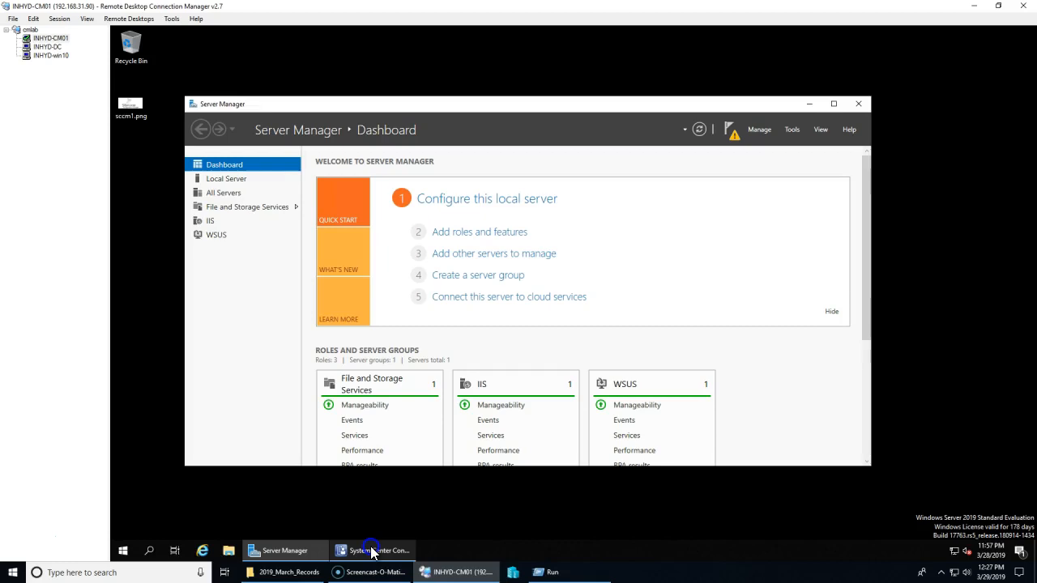
click(368, 551)
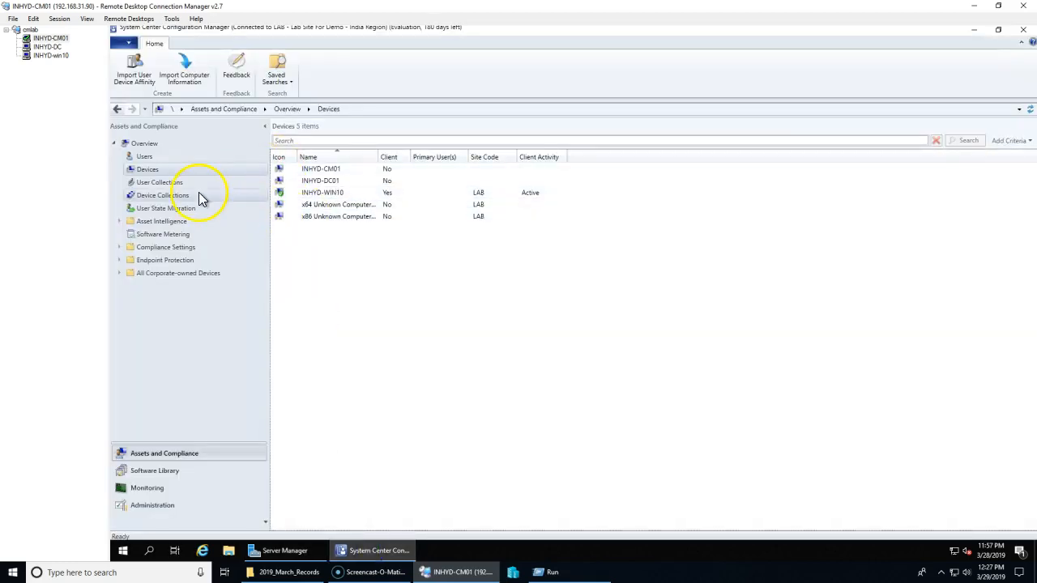
Step: Push the client to INHYD-CM01 from site LAB via Install Client, then close the wizard
click(318, 167)
right_click(342, 171)
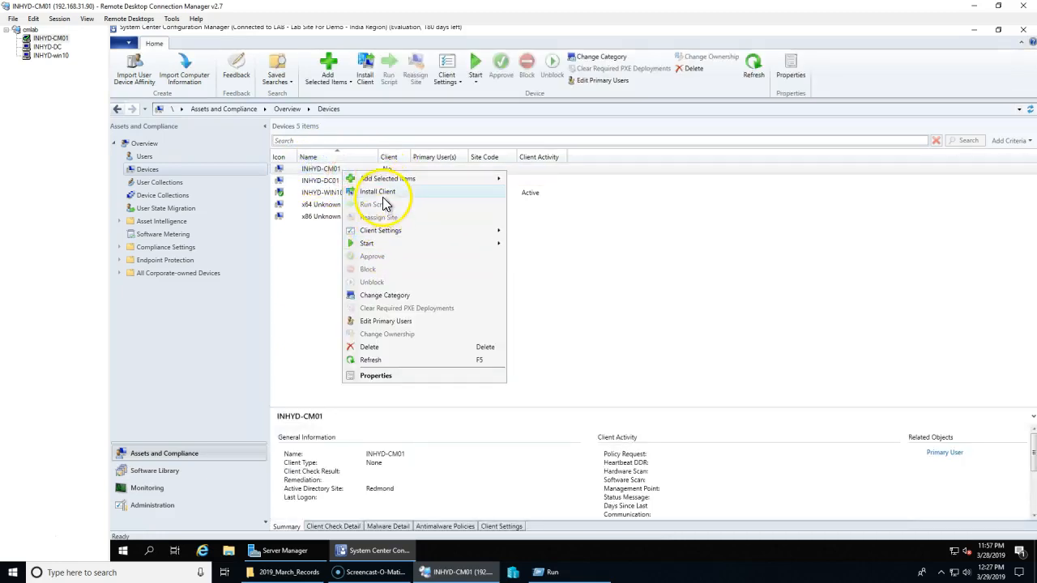
click(380, 195)
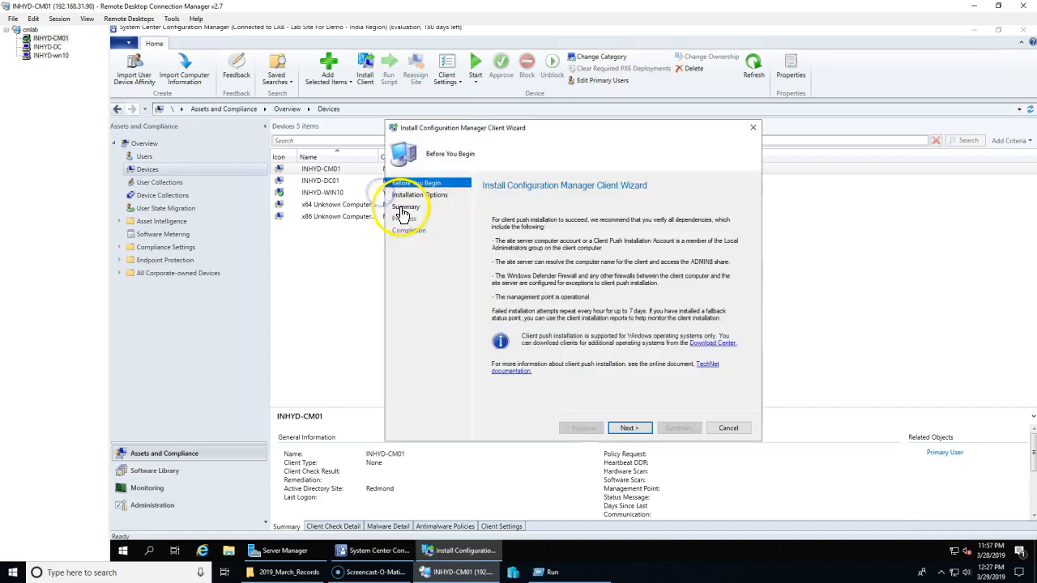
click(630, 429)
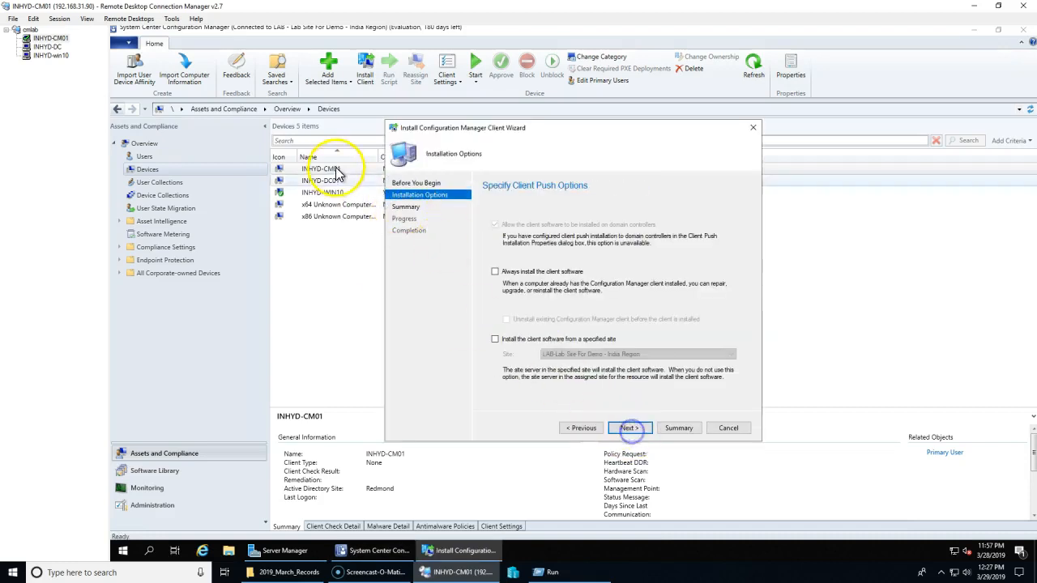
click(566, 340)
click(630, 430)
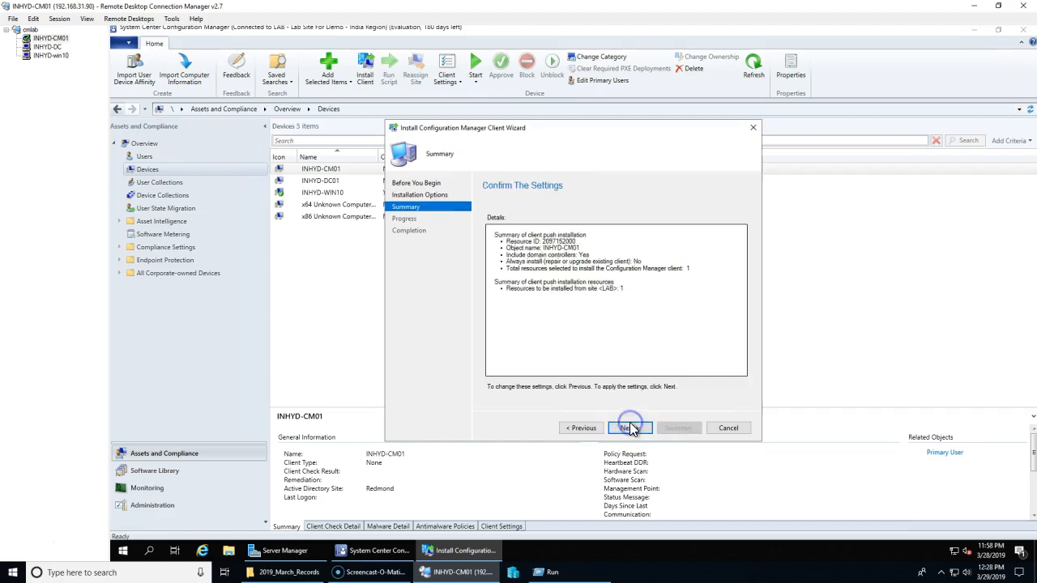
click(580, 427)
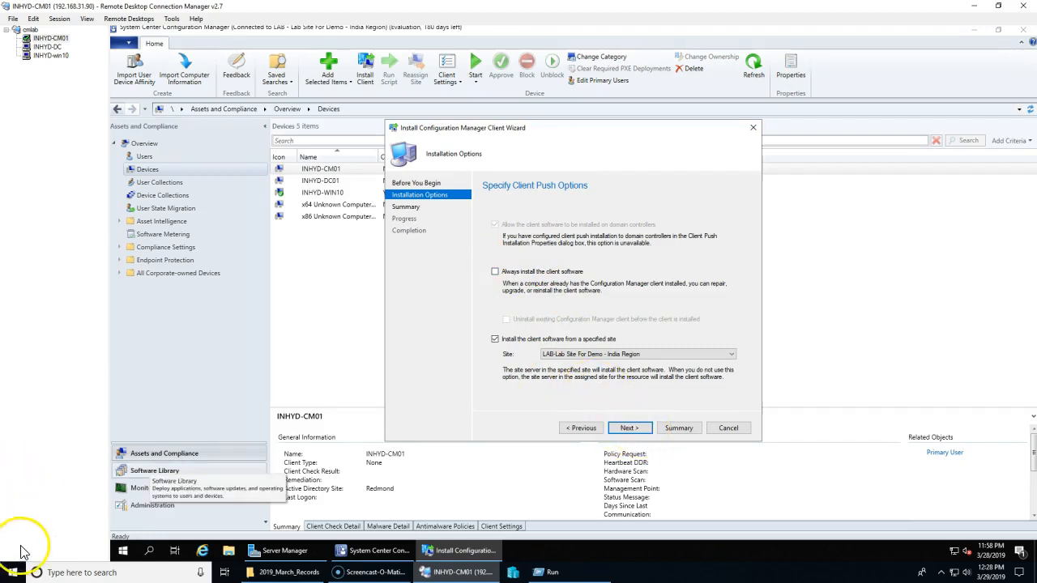
click(630, 429)
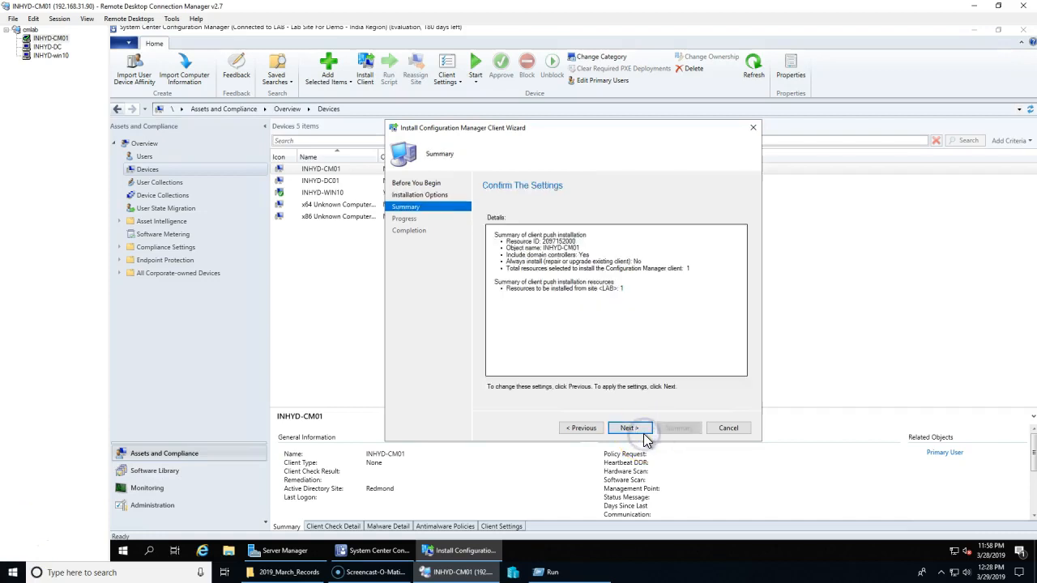
click(643, 433)
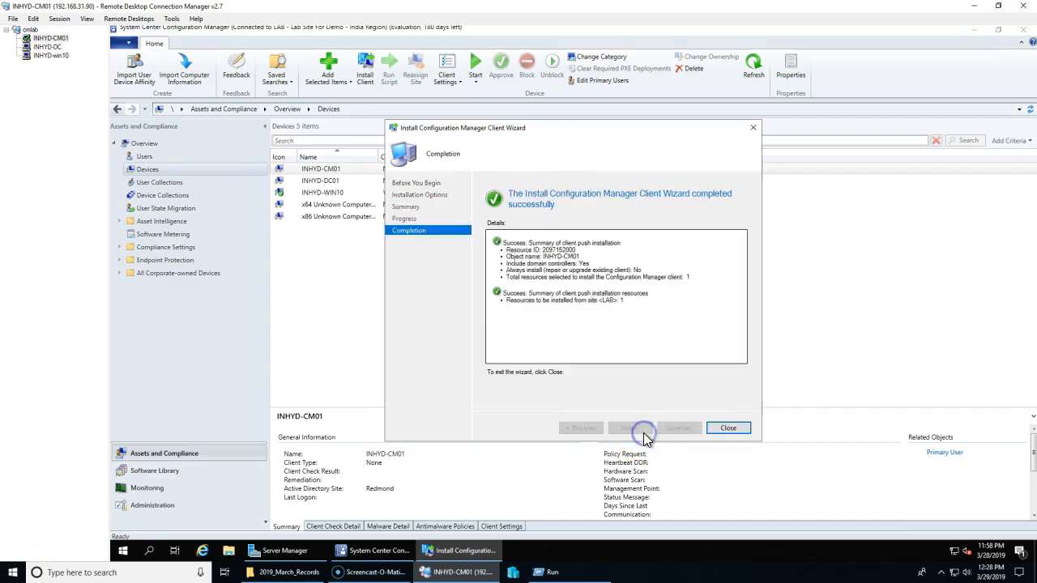
click(733, 431)
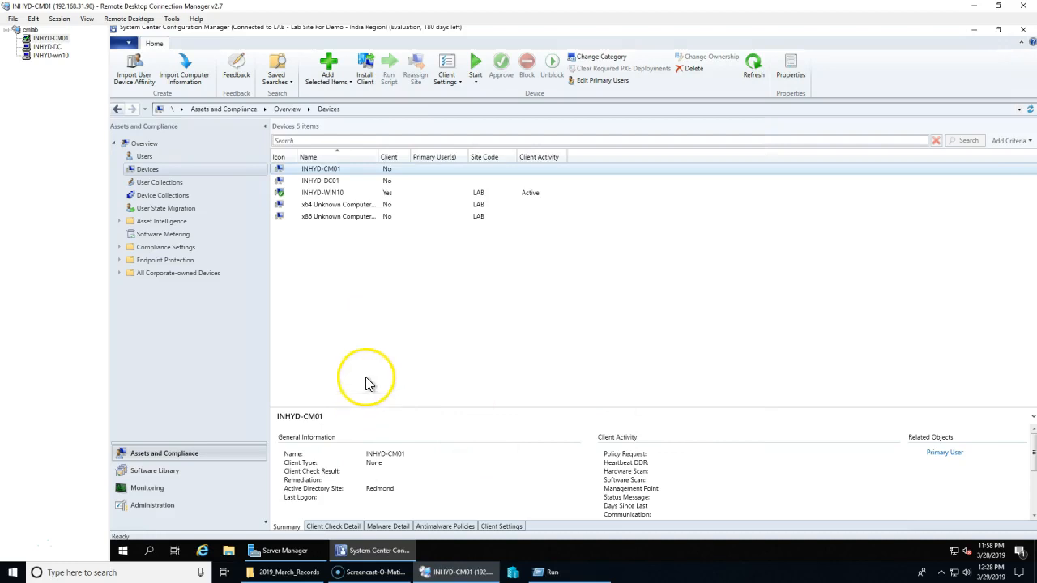
Step: In File Explorer, browse to D:\Program Files\Microsoft Configuration Manager\Logs
click(387, 168)
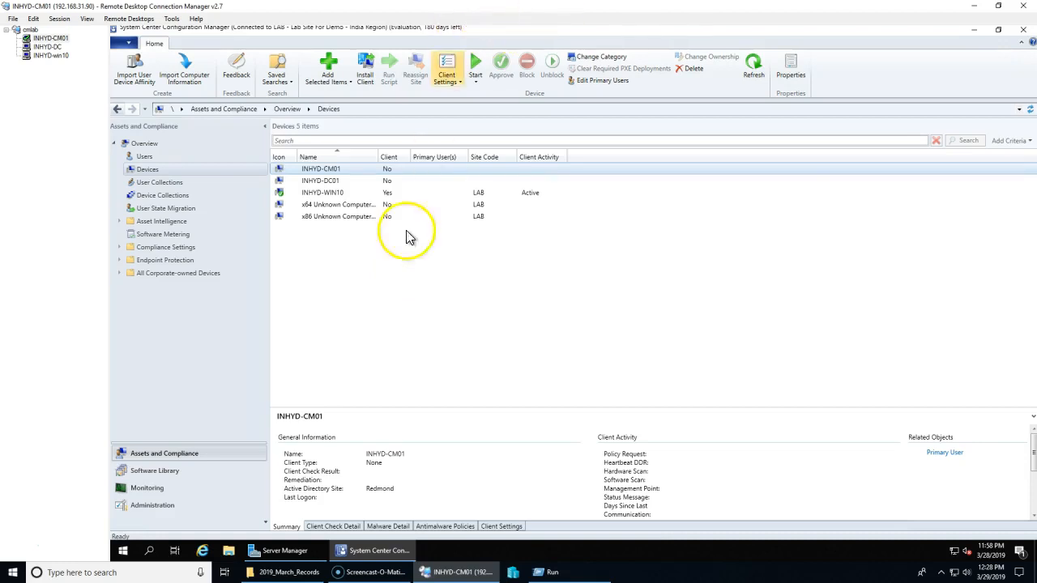
click(229, 550)
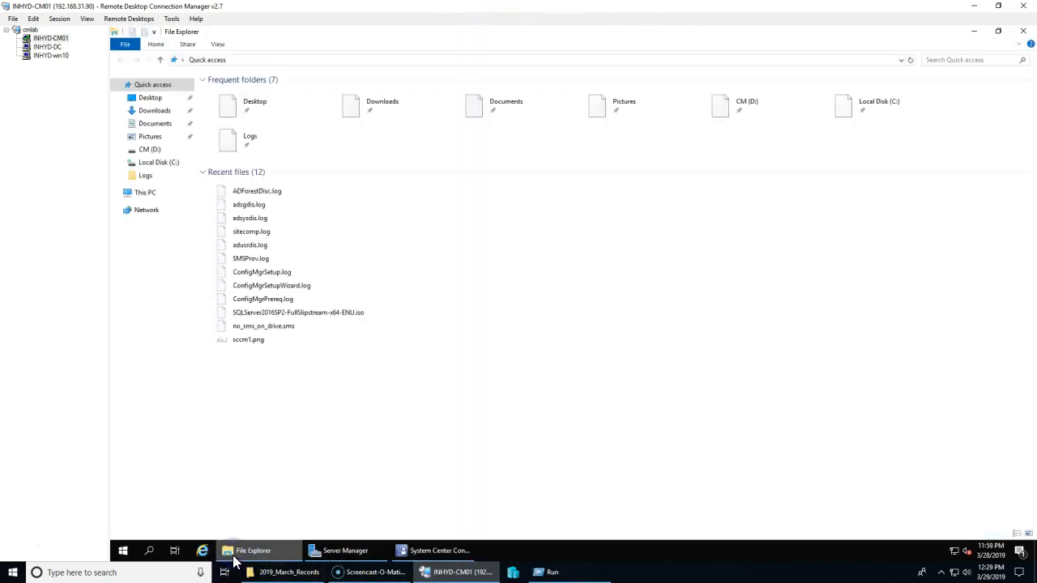
click(150, 151)
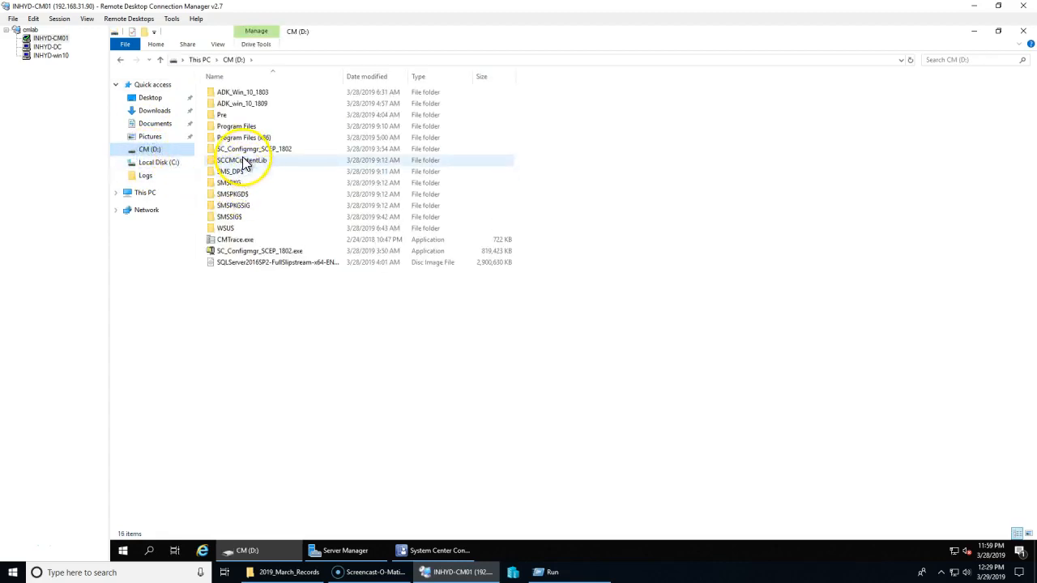
double_click(243, 127)
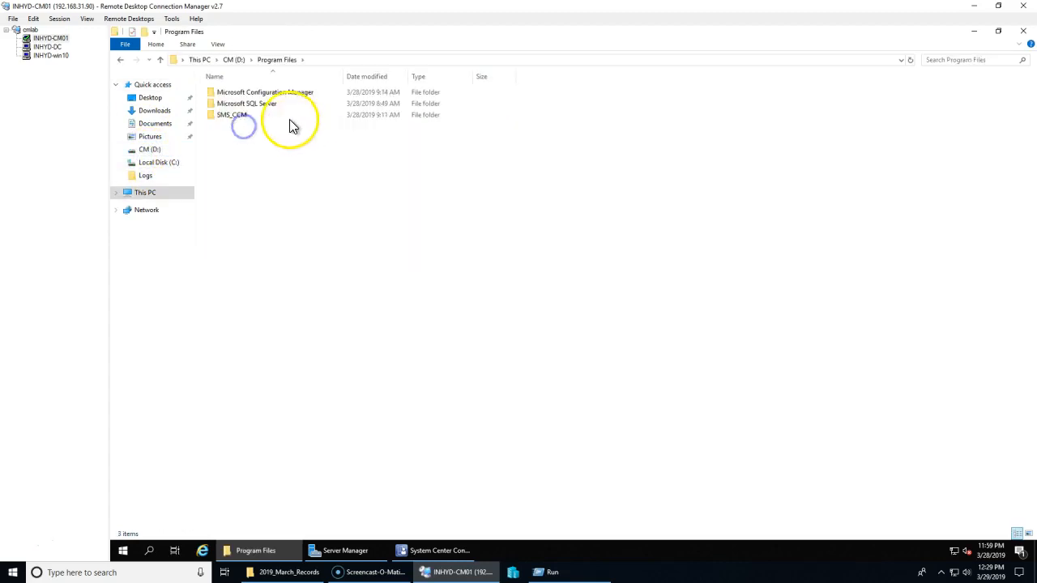
double_click(266, 93)
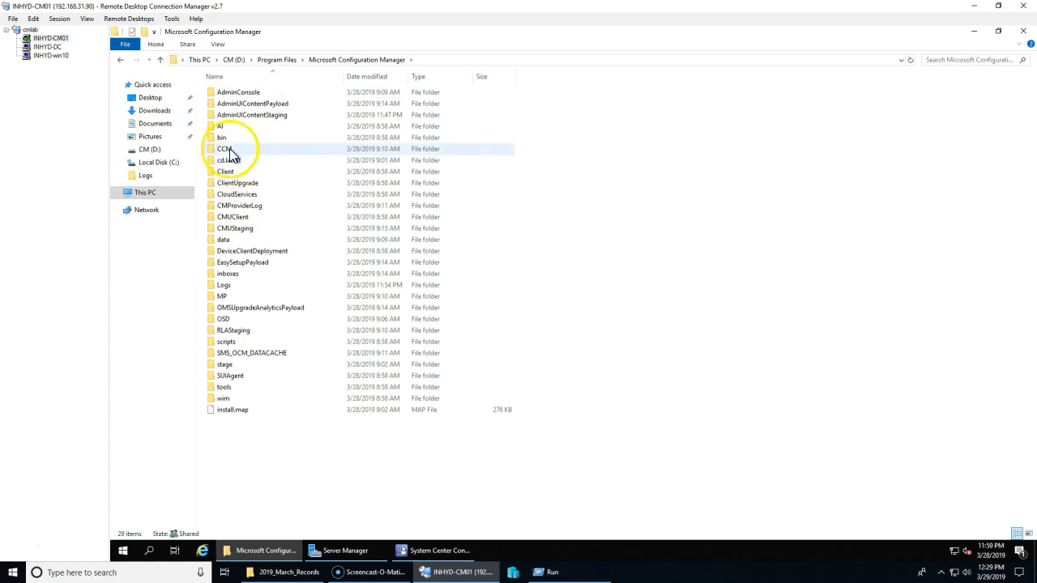
double_click(226, 284)
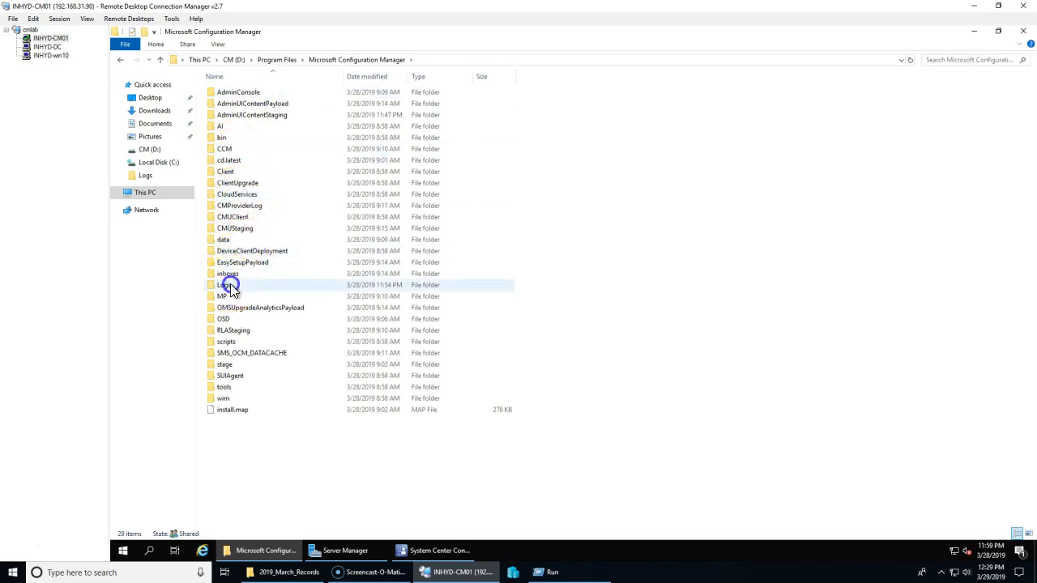
Step: Sort the log files by name and open ccm.log in the log viewer
click(237, 138)
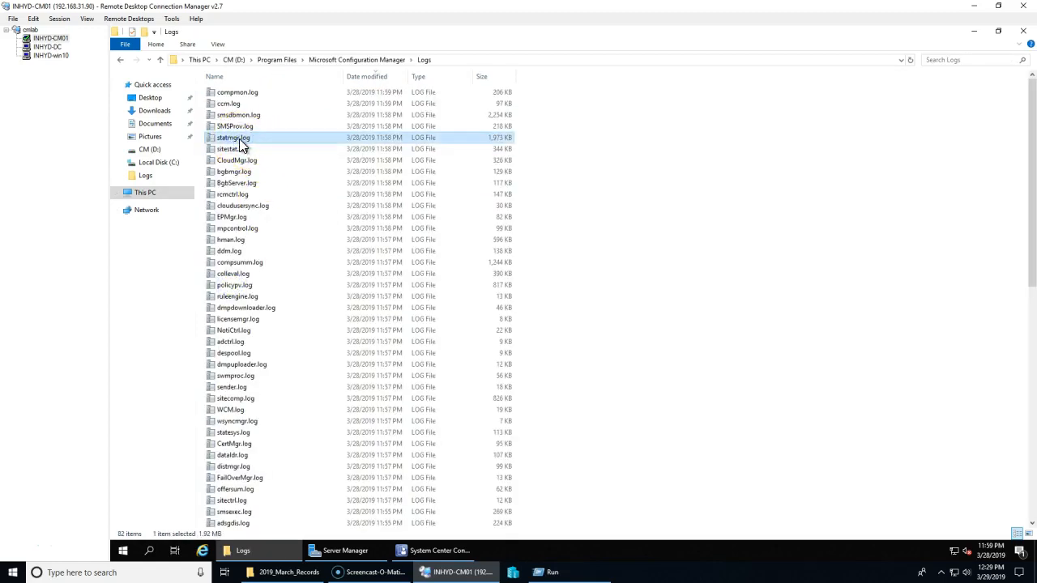
key(c)
key(c)
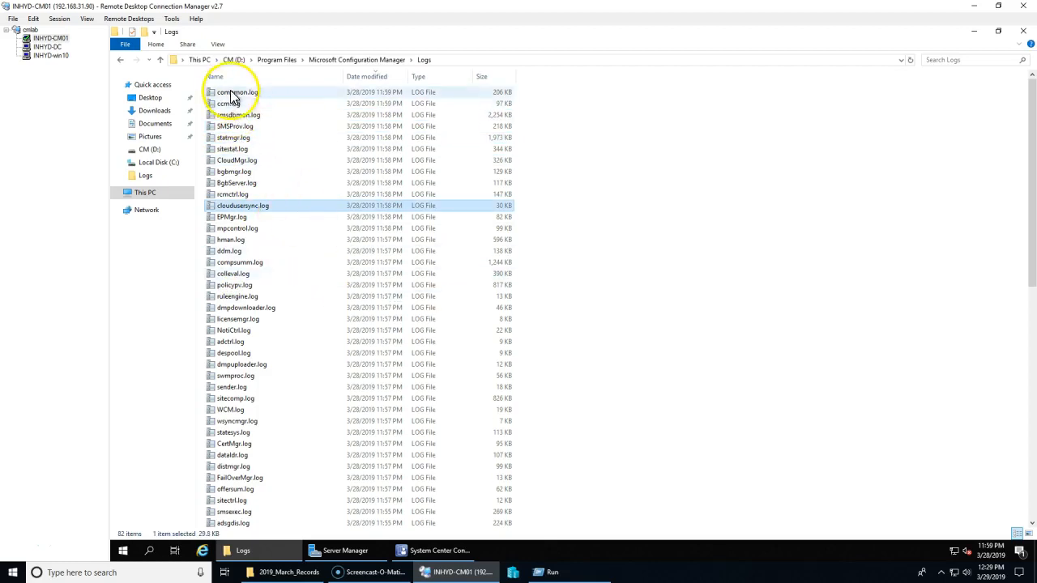
click(230, 77)
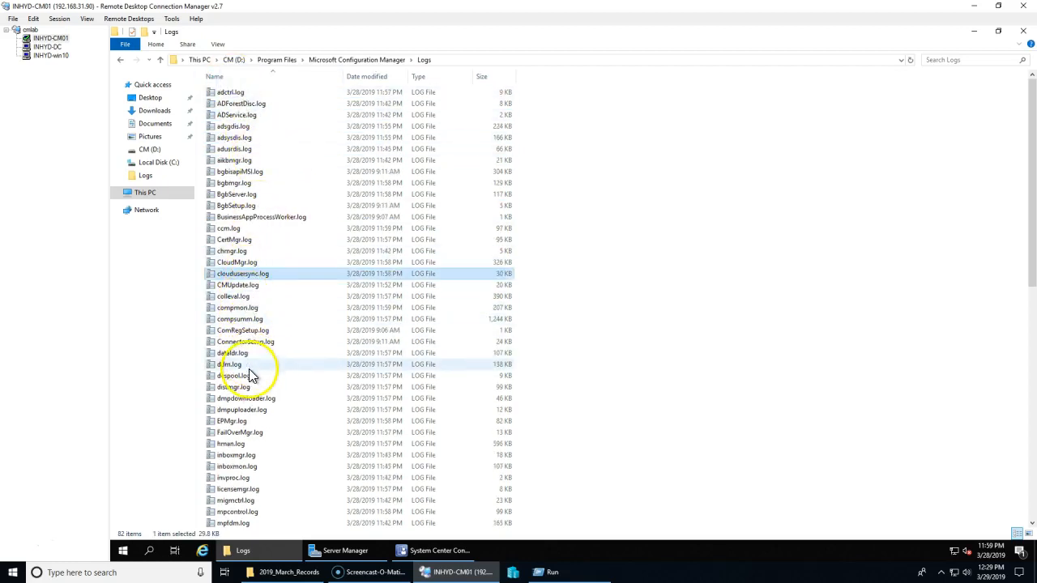
click(245, 341)
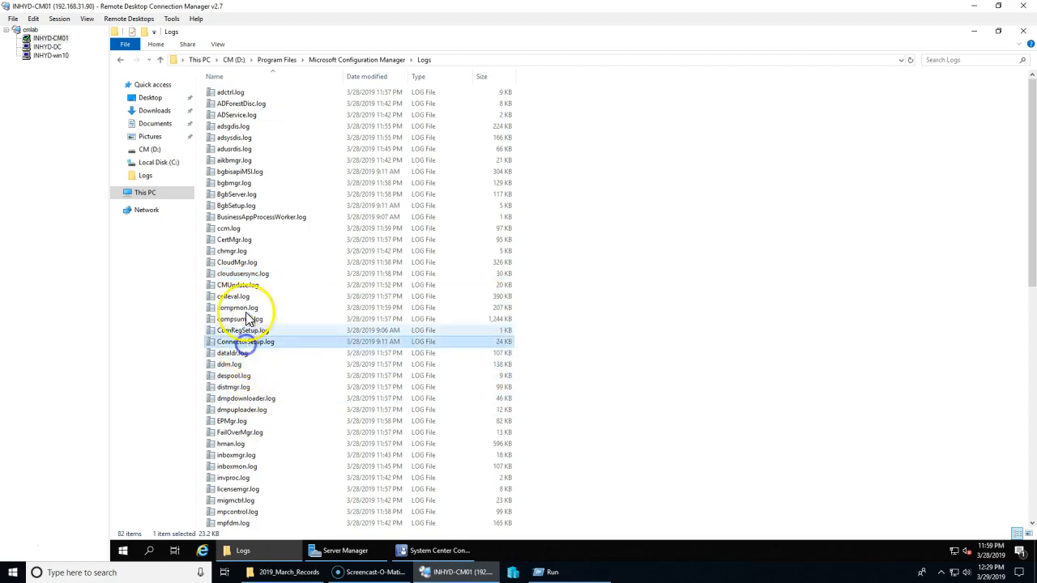
click(232, 230)
double_click(232, 230)
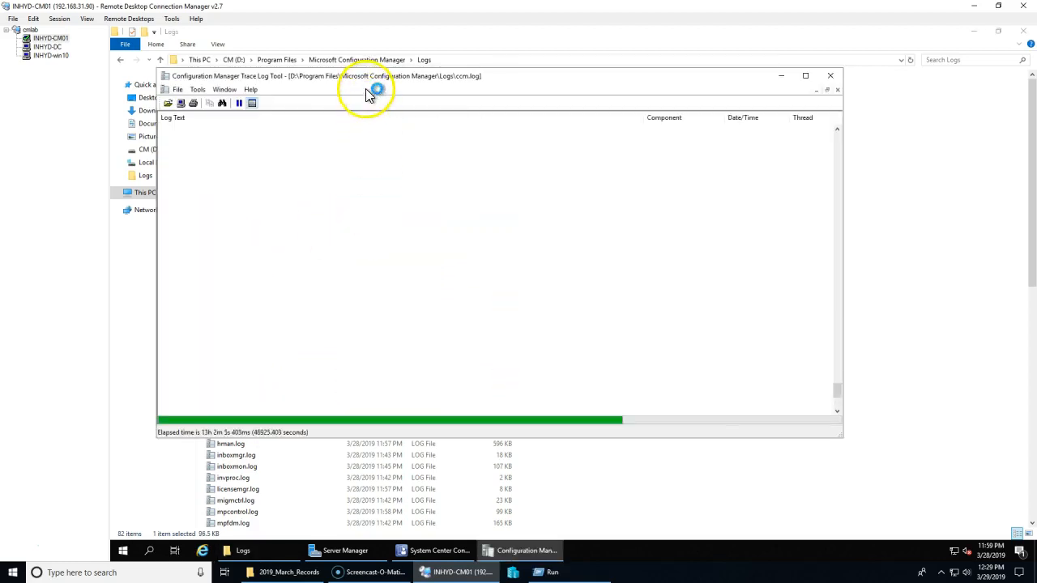
Step: Maximize CMTrace and review ccm.log's WNetAddConnection2 failures and Unable to get SMS_Client errors
double_click(361, 80)
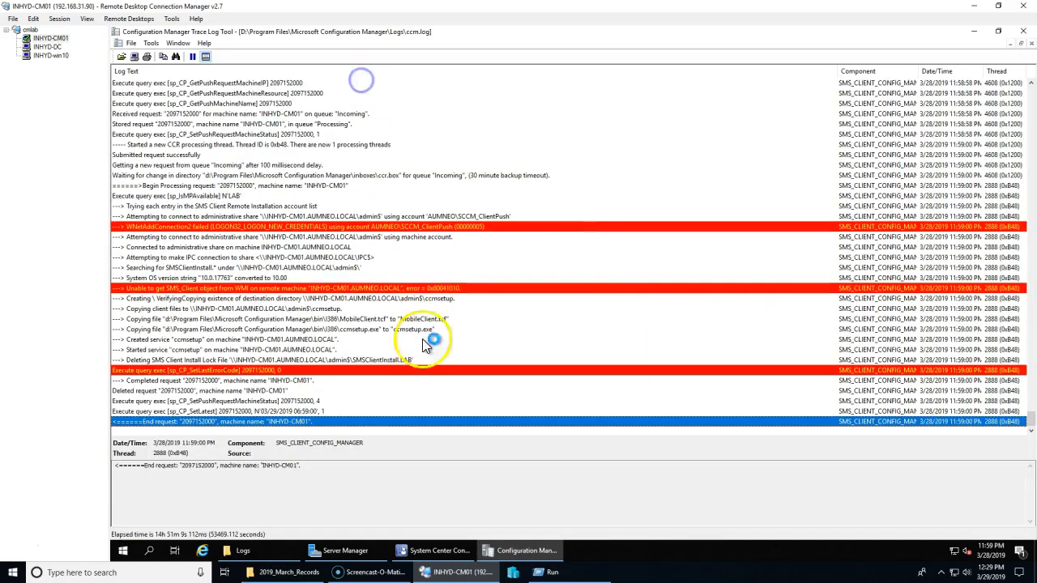
click(251, 390)
click(270, 226)
scroll(251, 276, up, 4)
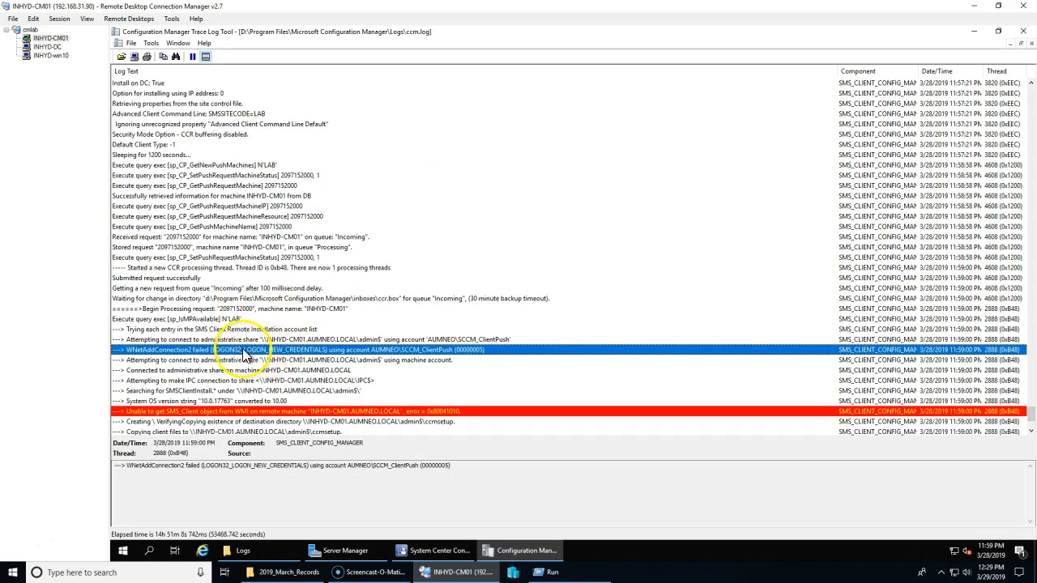
click(251, 340)
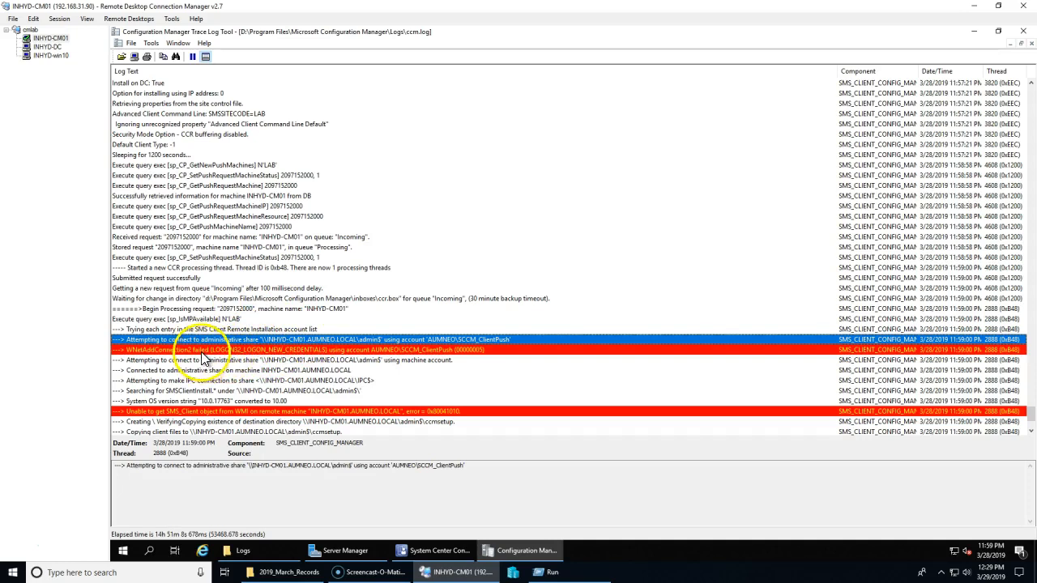
scroll(397, 379, down, 3)
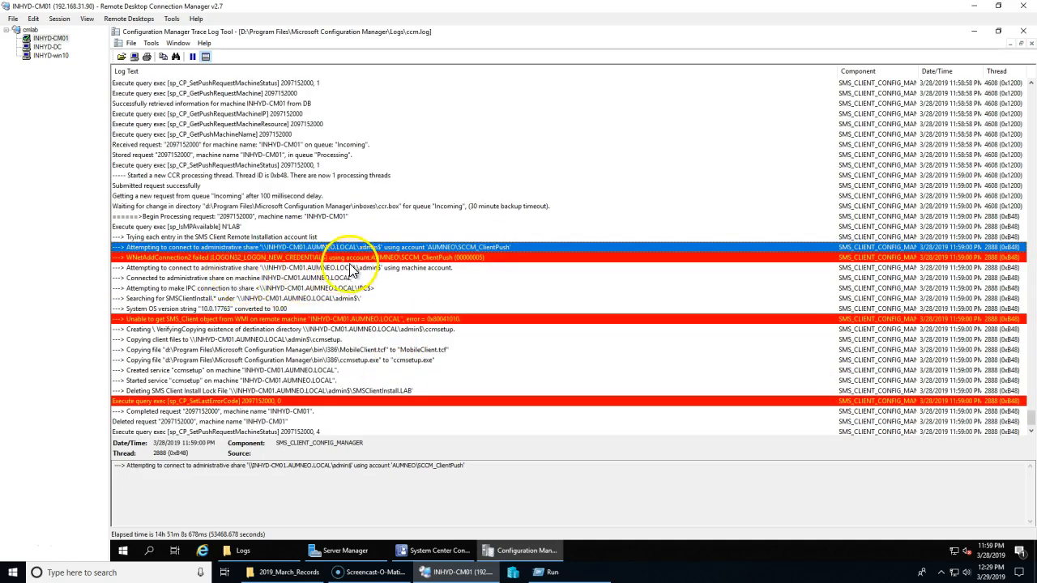
click(309, 258)
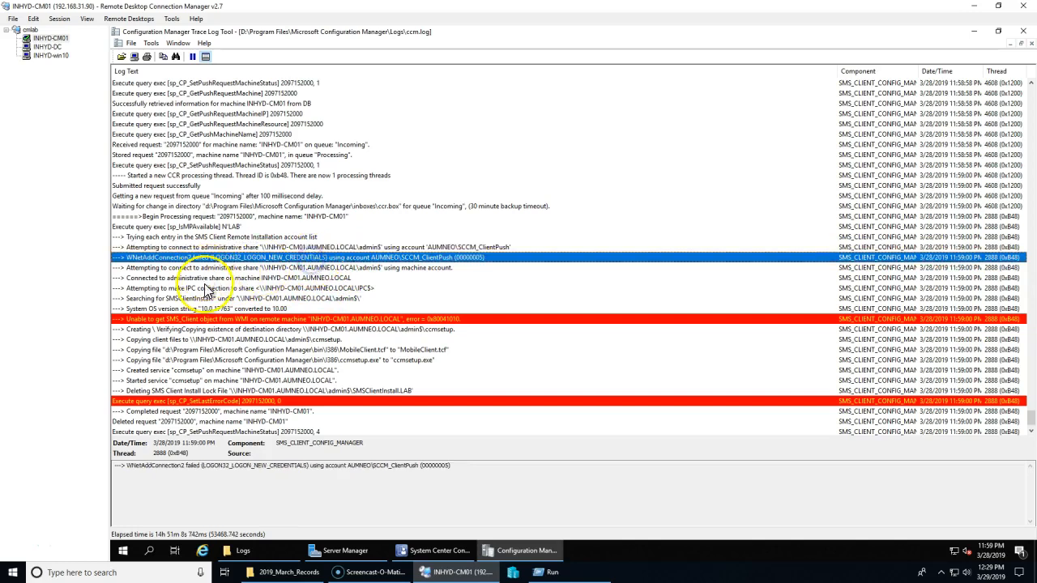
click(420, 267)
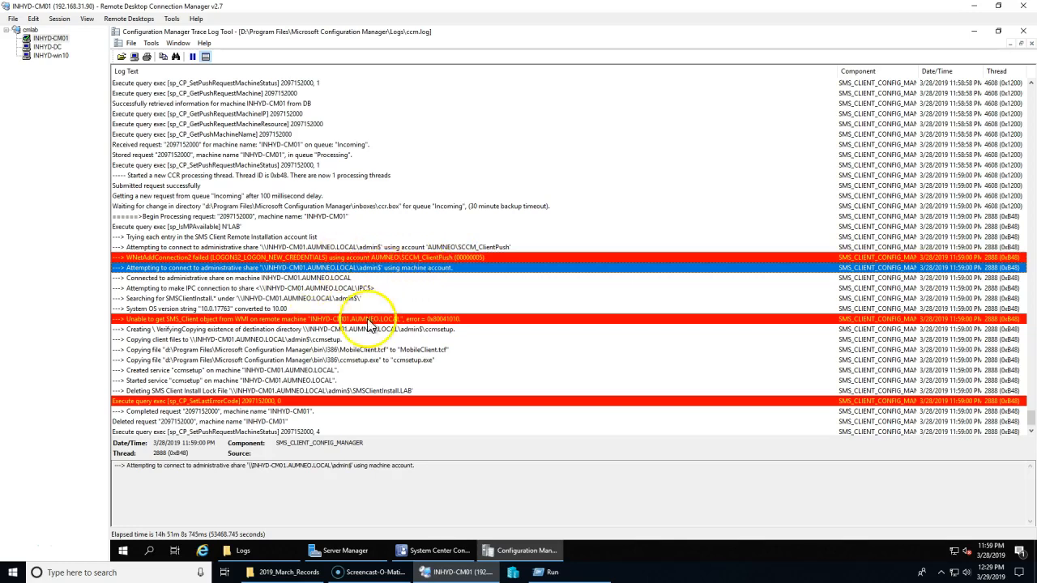
click(277, 298)
click(284, 319)
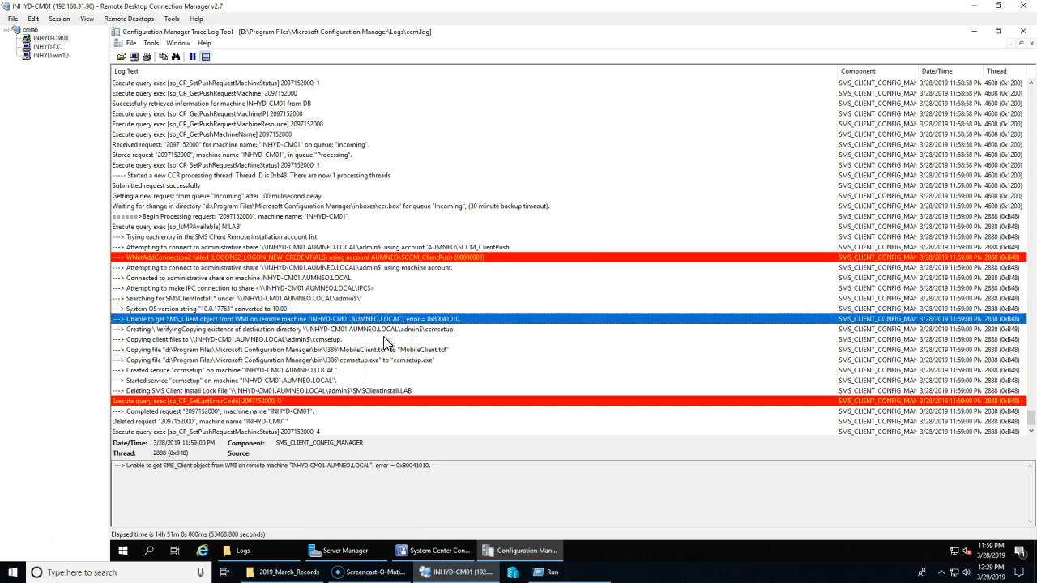
scroll(381, 370, down, 1)
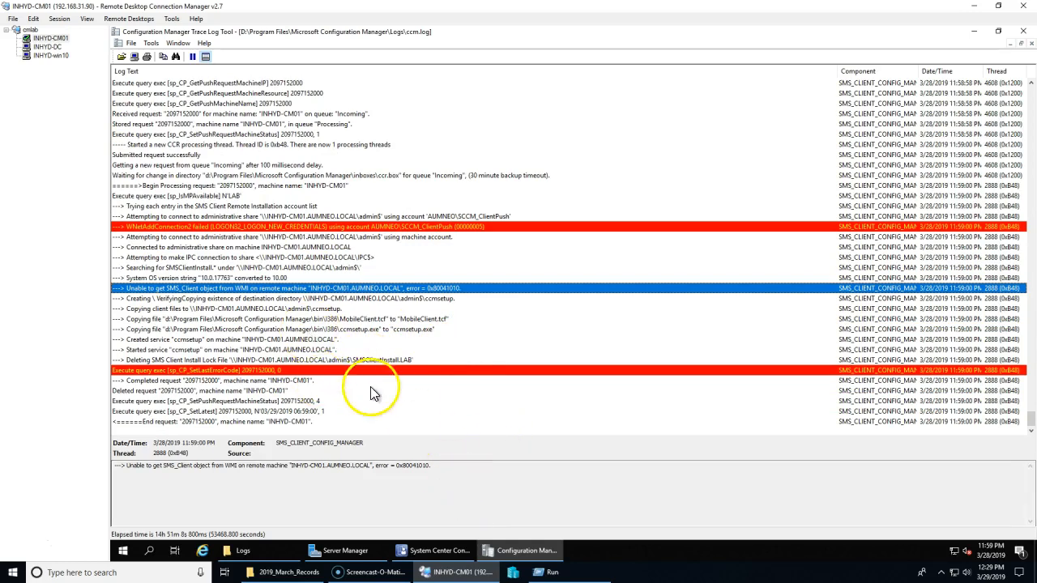
Step: Read the lock file deletion, End request and Deleted request entries in ccm.log
click(343, 328)
click(344, 362)
click(331, 320)
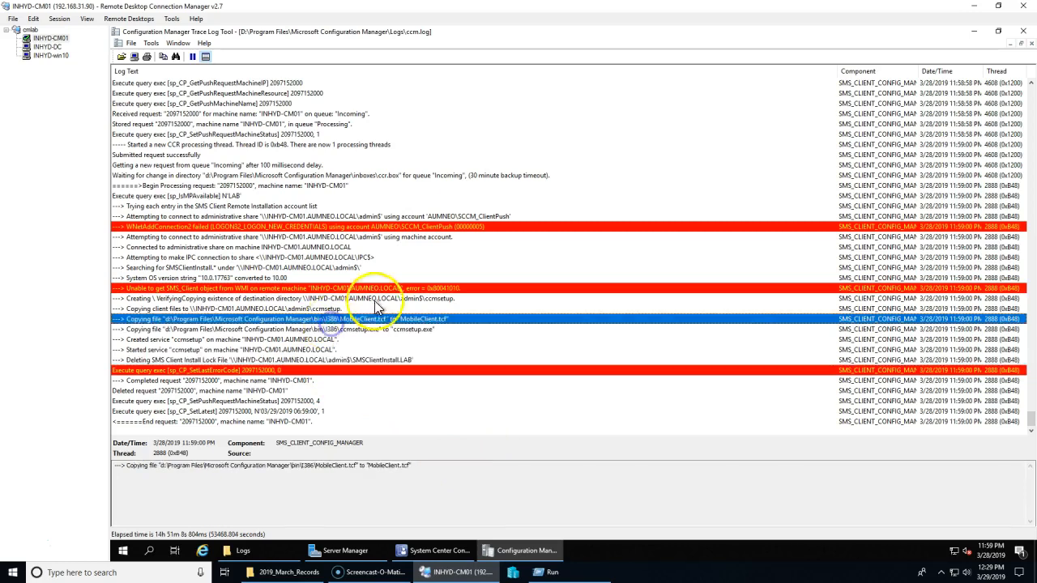
click(362, 288)
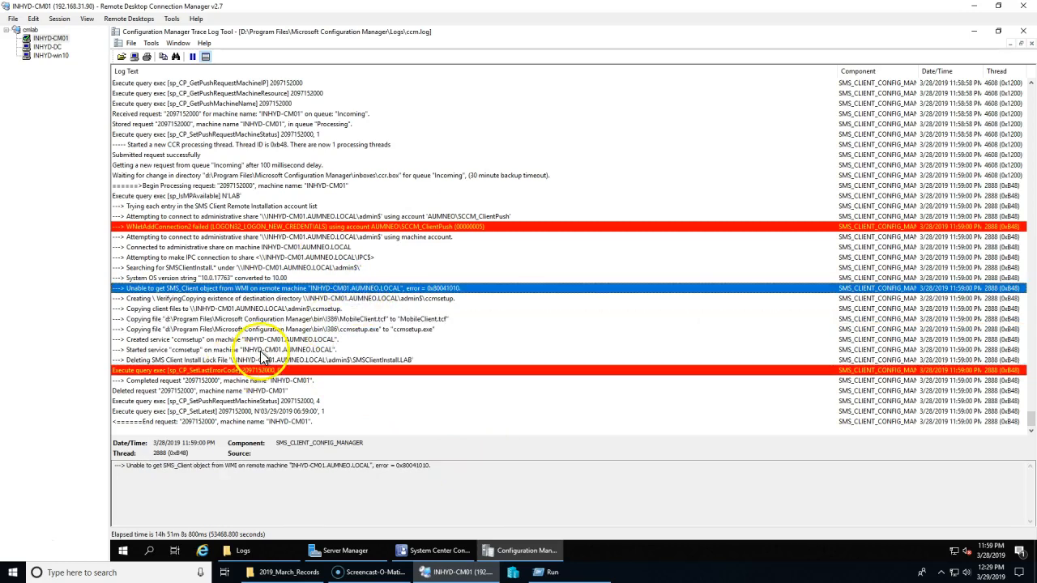
click(316, 422)
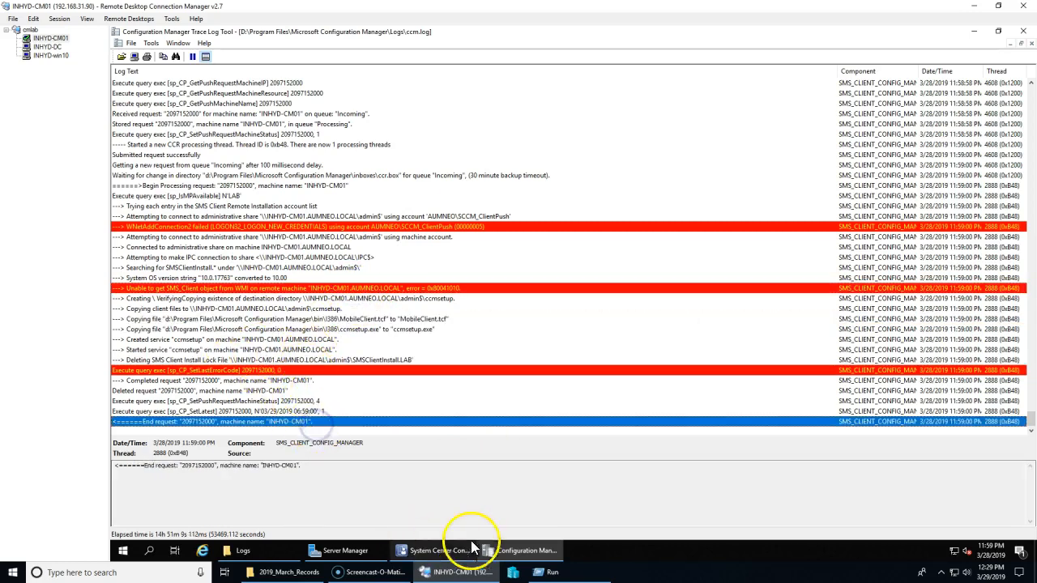
click(308, 392)
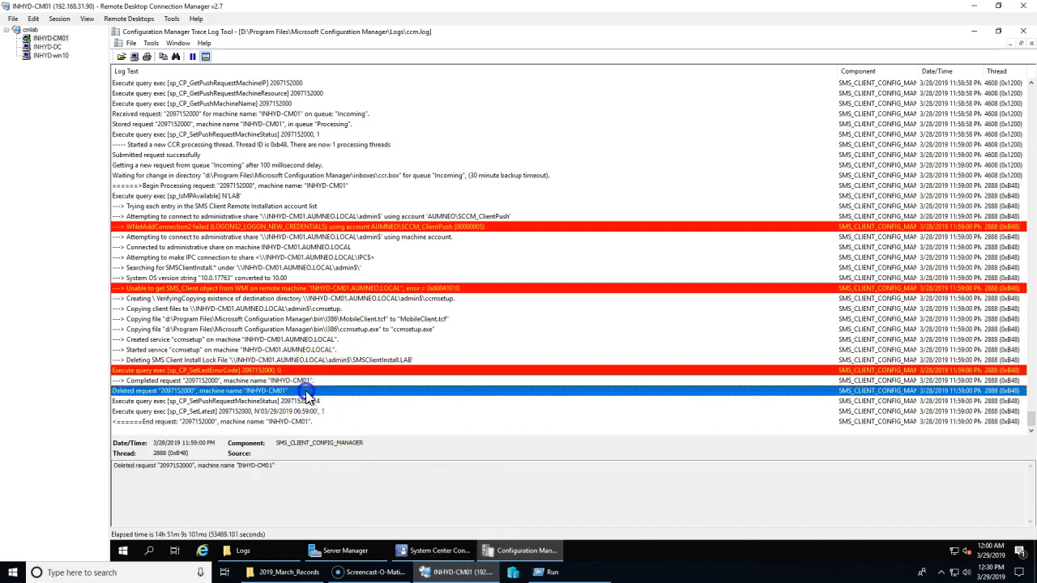
scroll(324, 349, up, 12)
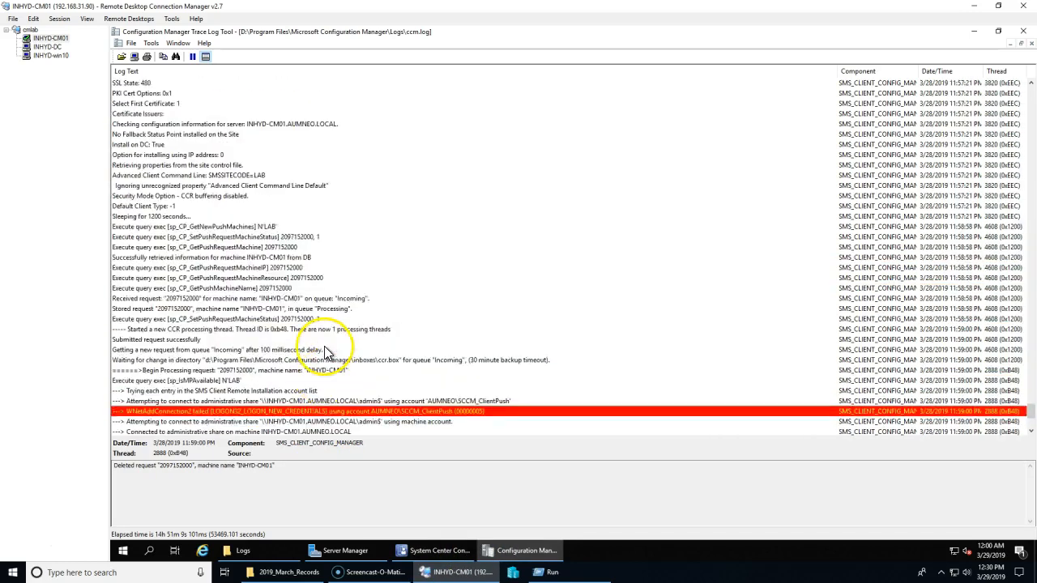
scroll(384, 338, down, 11)
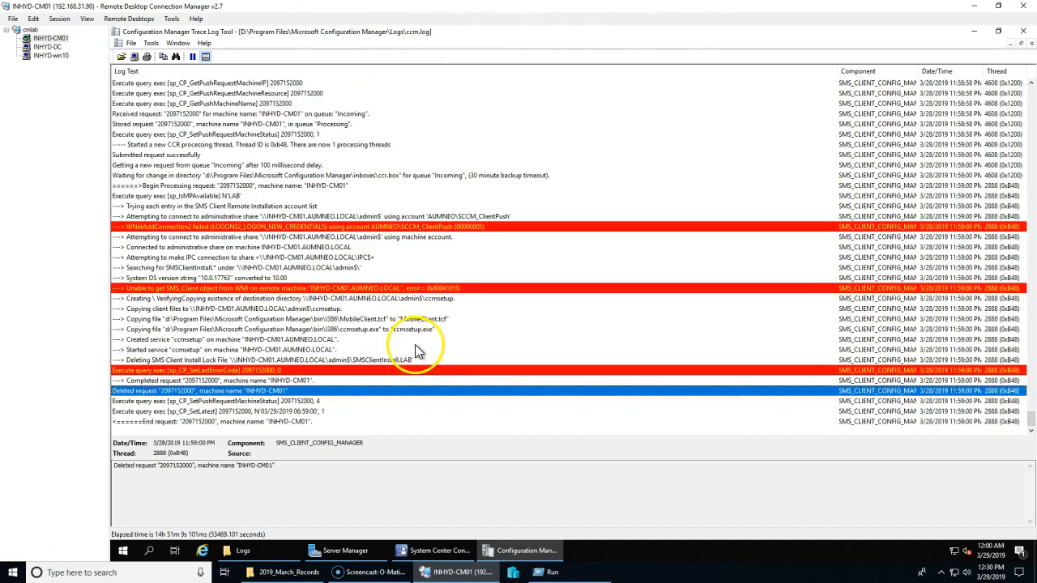
Step: Check the copying client files and Created service entries, then return to the console's Devices list
click(501, 556)
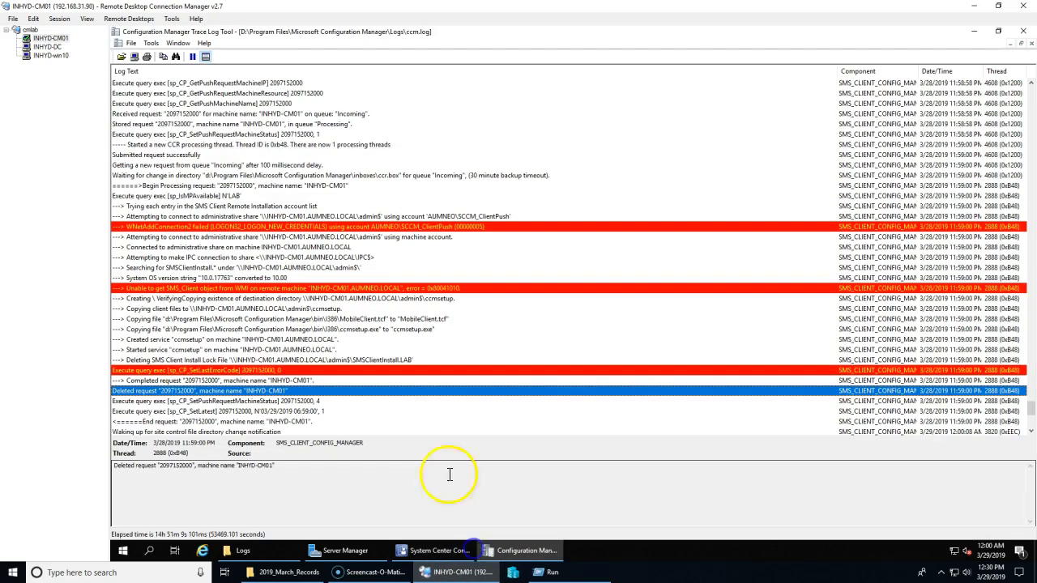
click(518, 551)
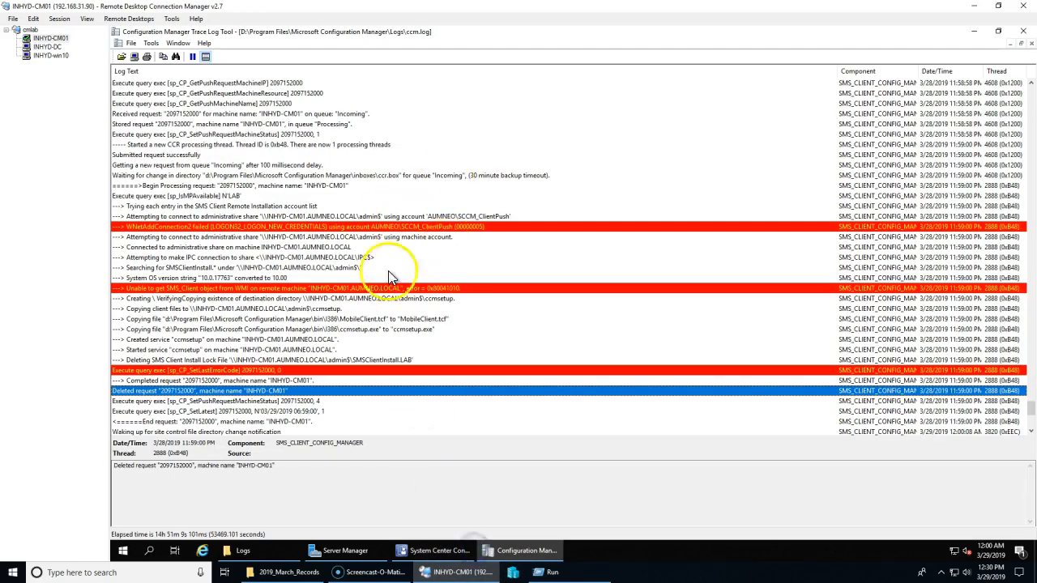
click(331, 308)
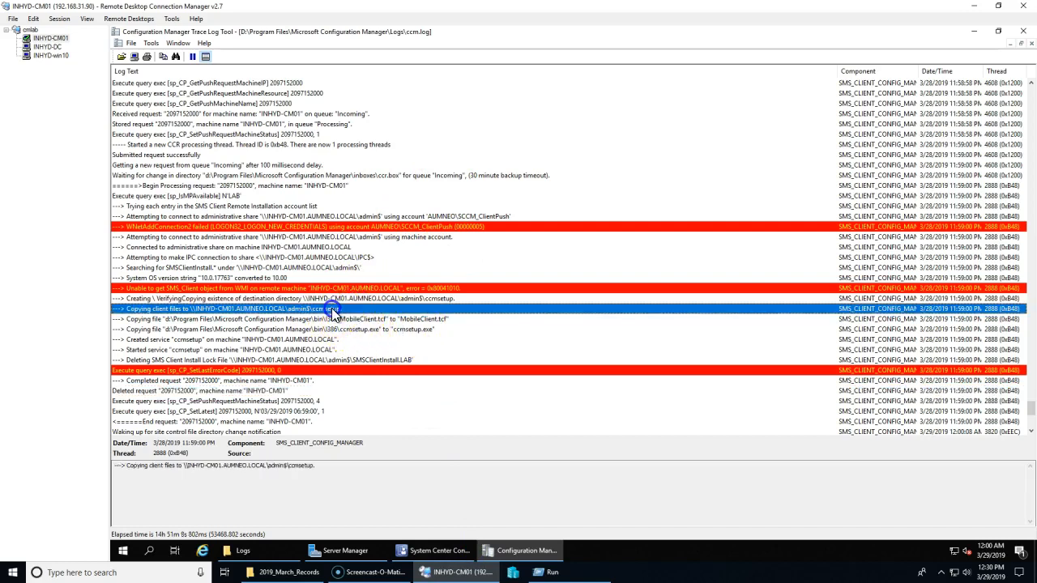
click(315, 339)
click(310, 360)
click(429, 551)
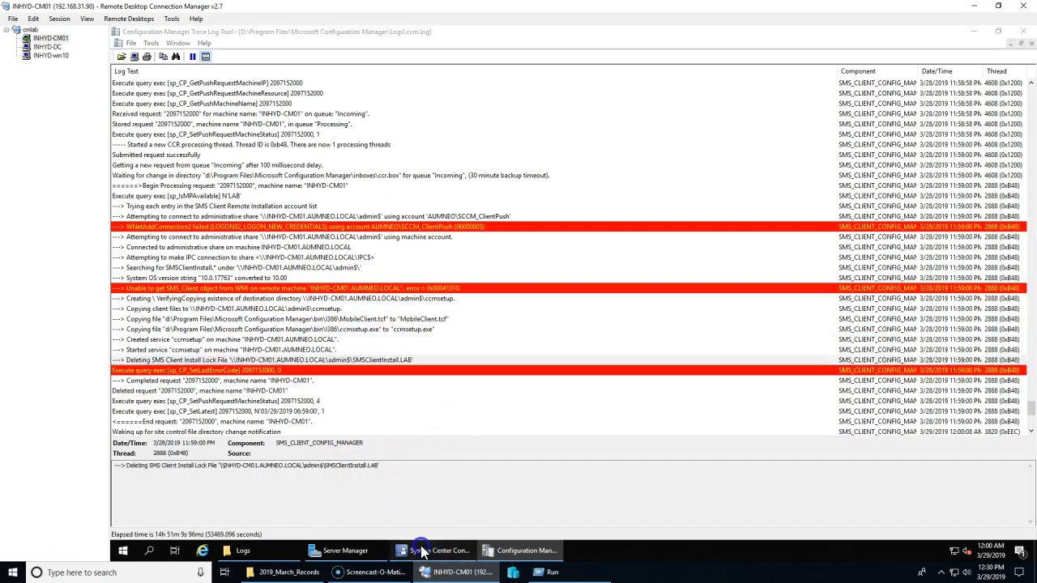
click(433, 215)
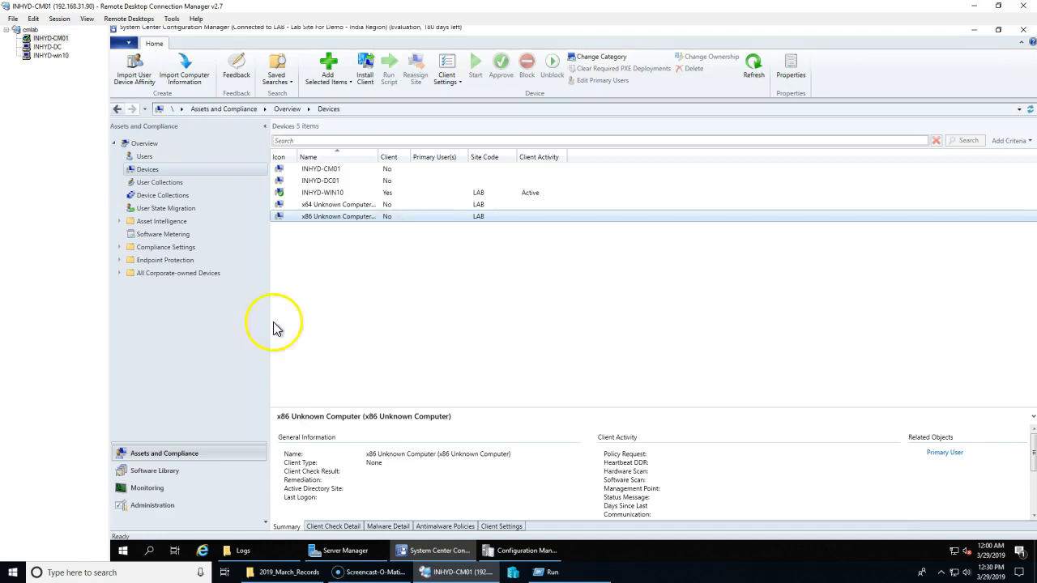
Step: Open Servers and Site System Roles and start Add Site System Roles on the site server
click(162, 509)
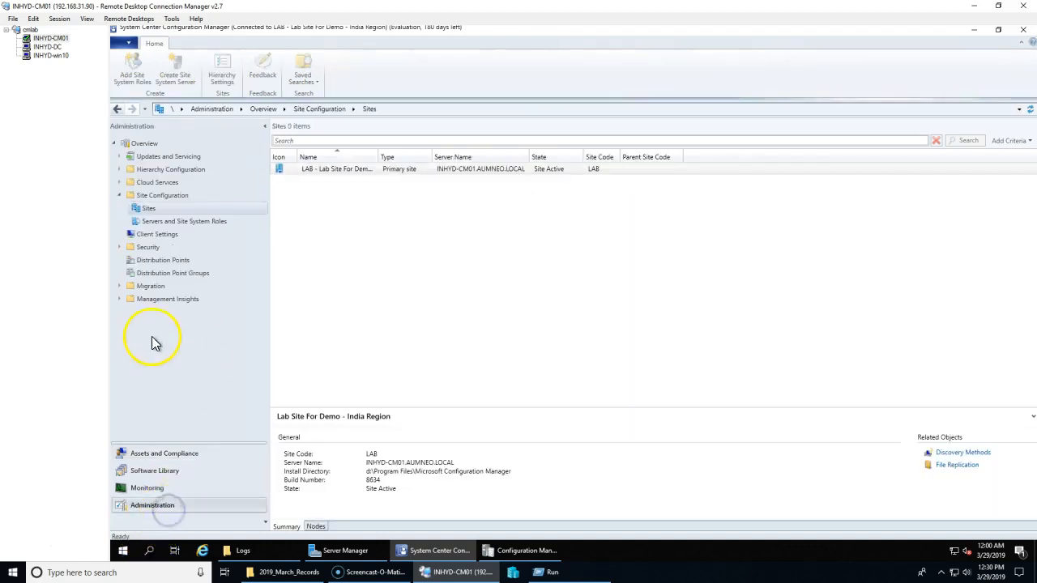
click(172, 227)
right_click(203, 226)
click(518, 362)
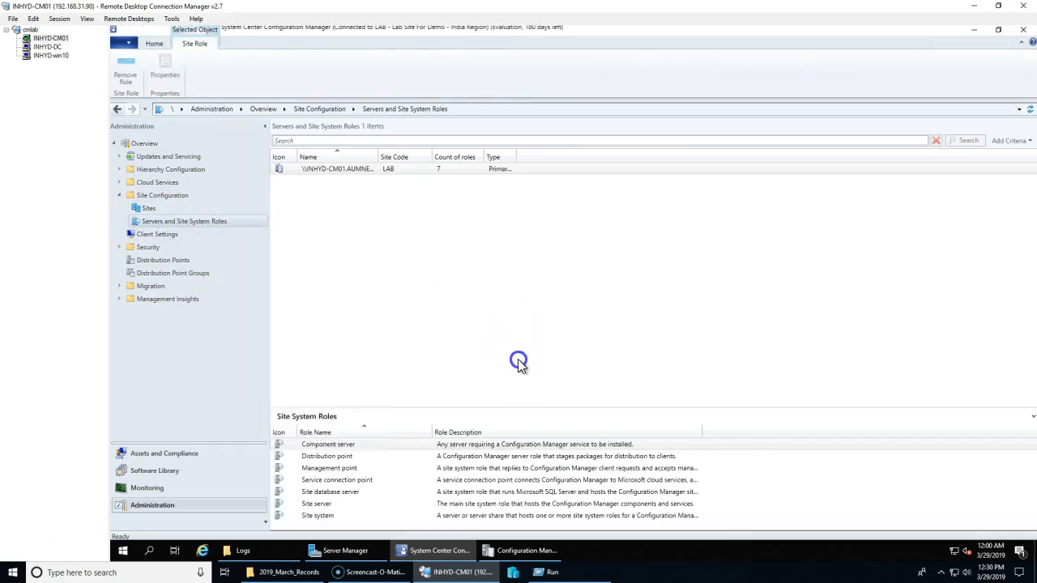
right_click(345, 169)
click(389, 182)
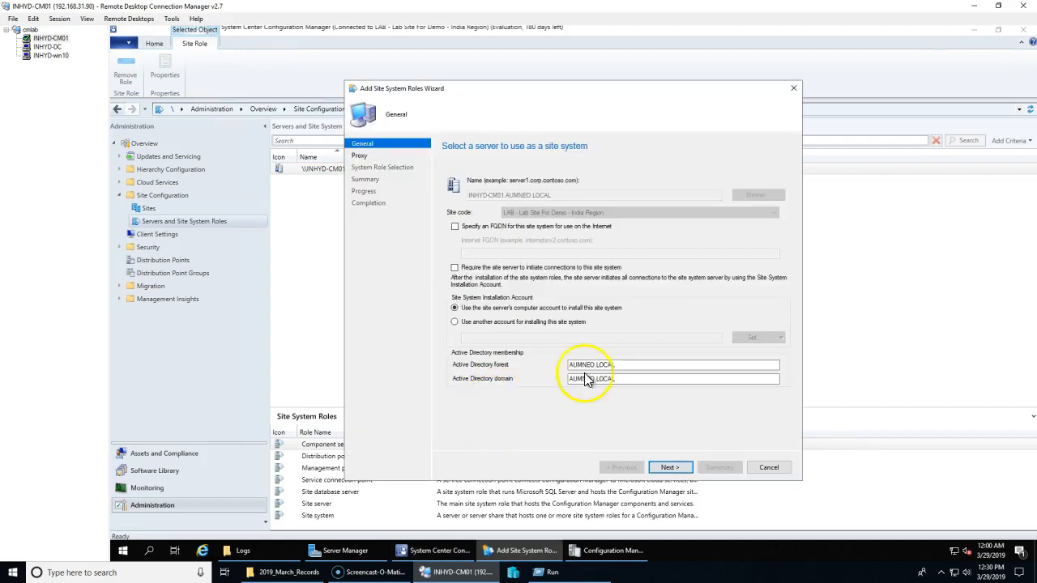
click(669, 468)
click(674, 467)
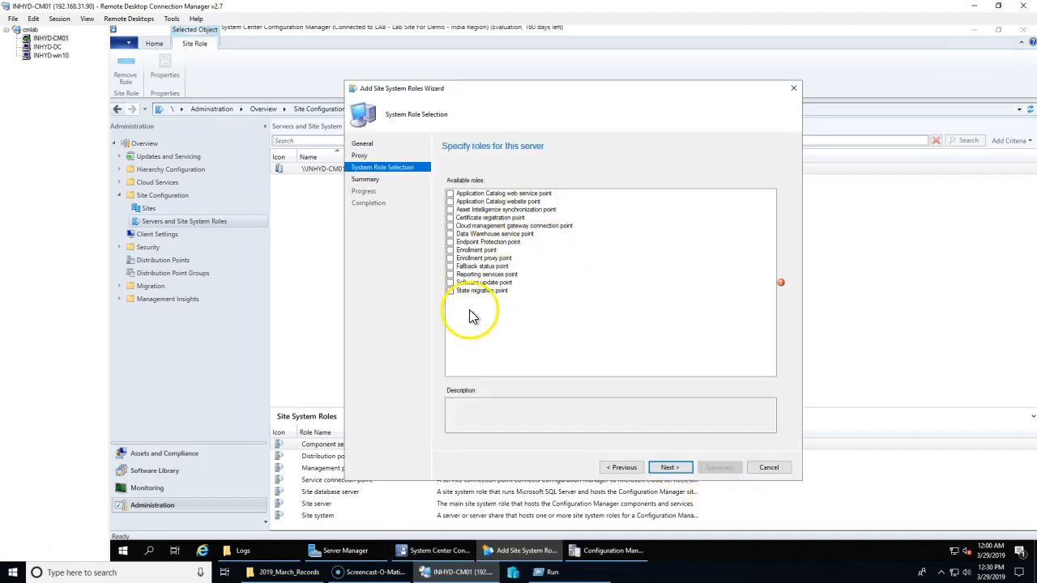
Step: Tick Endpoint Protection, Reporting services, Software update and State migration point roles
click(451, 242)
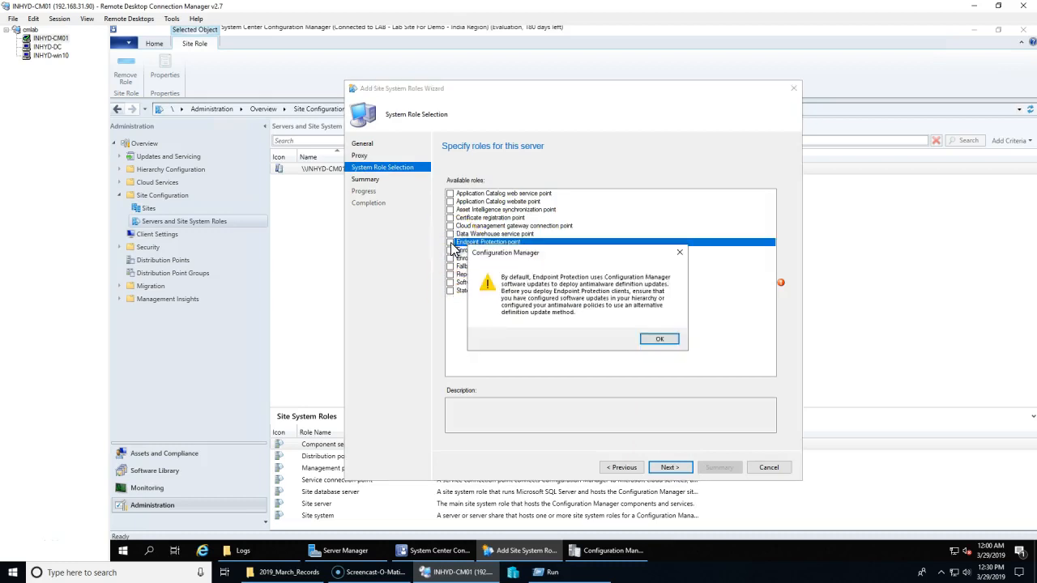
click(669, 347)
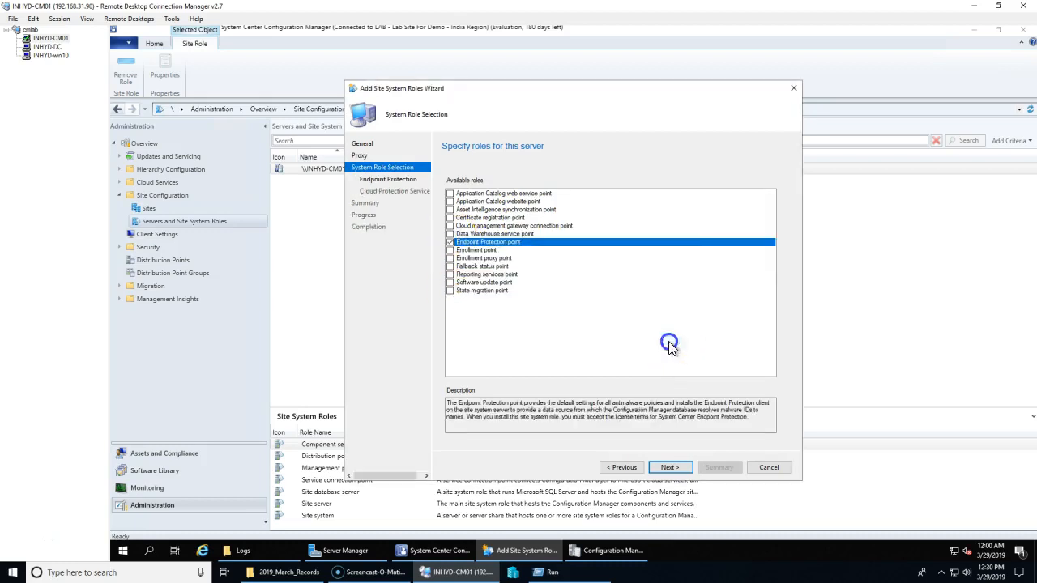
click(454, 275)
click(450, 282)
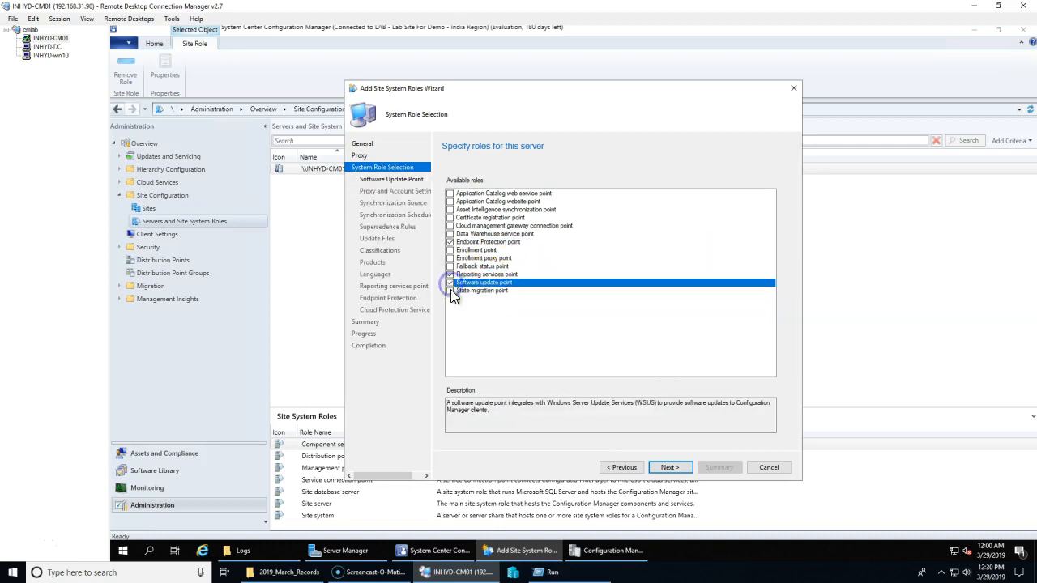
click(450, 290)
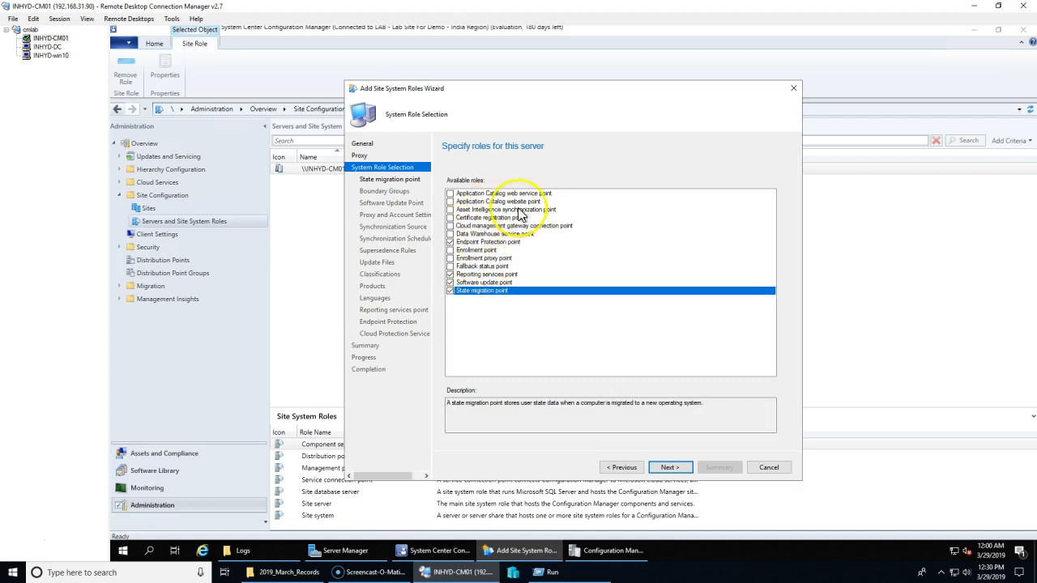
drag(523, 92, 449, 88)
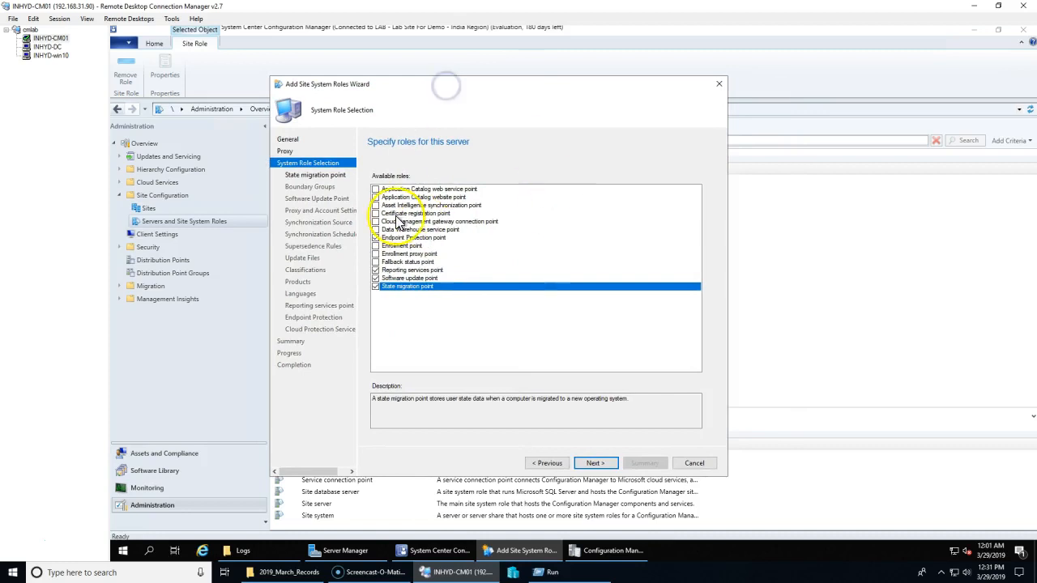
Step: Cancel the Add Site System Roles wizard, discarding the unsaved role changes
click(695, 465)
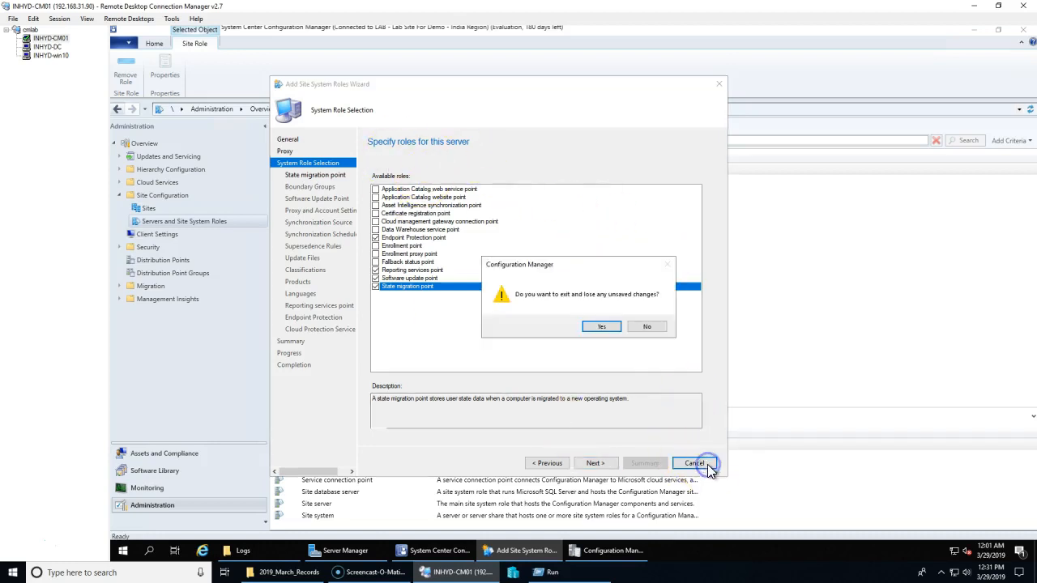
click(647, 327)
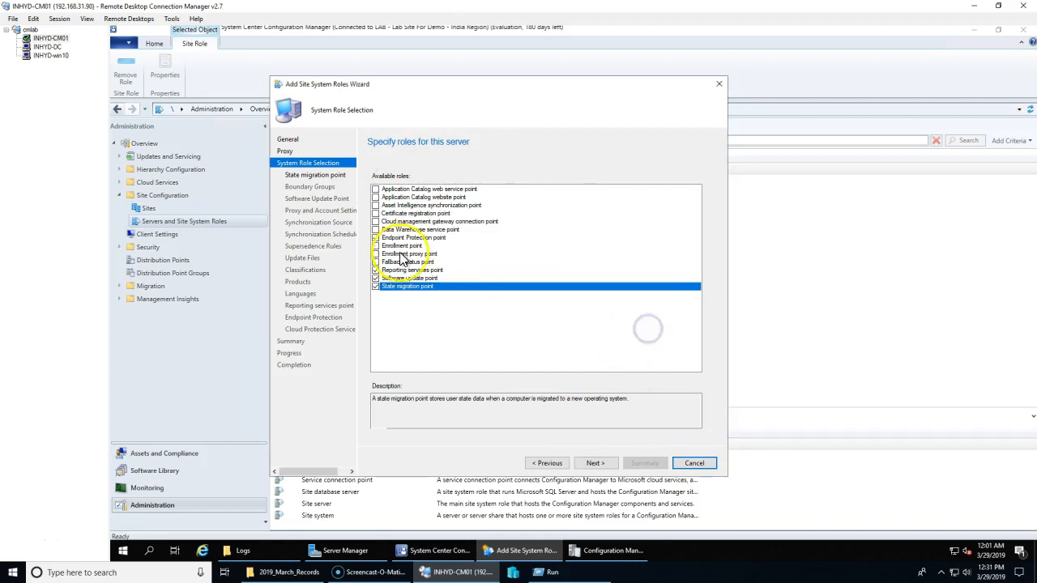
click(697, 464)
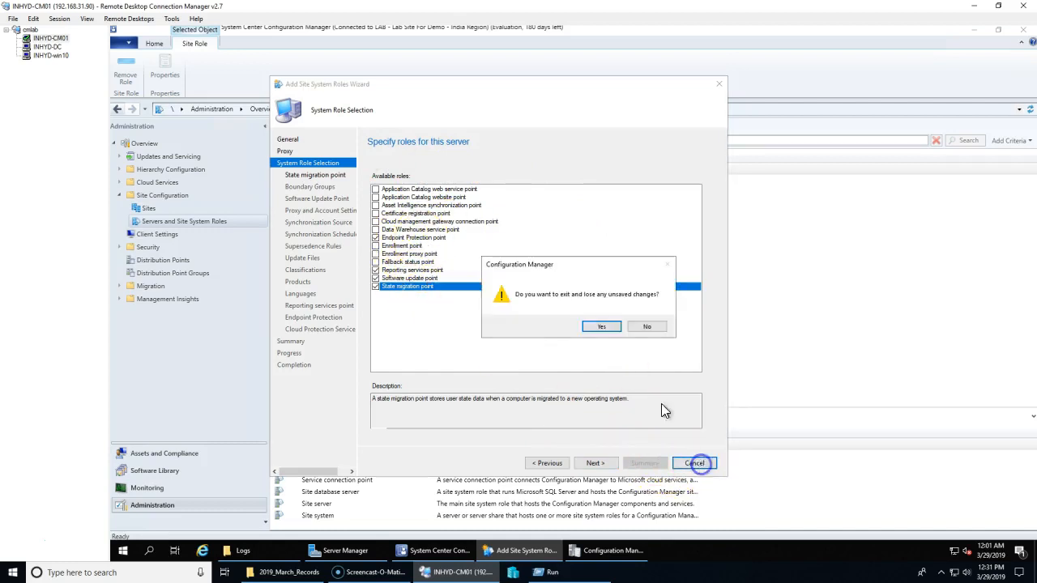
click(600, 327)
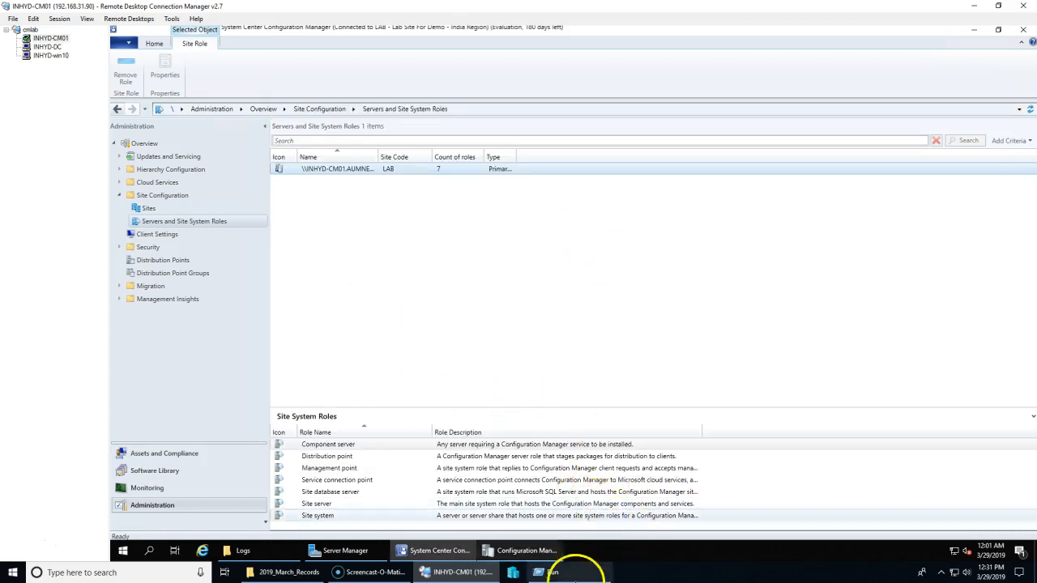
Step: Browse Client Settings and Devices, then open Administration > Sites showing LAB as Site Active
click(338, 185)
click(320, 172)
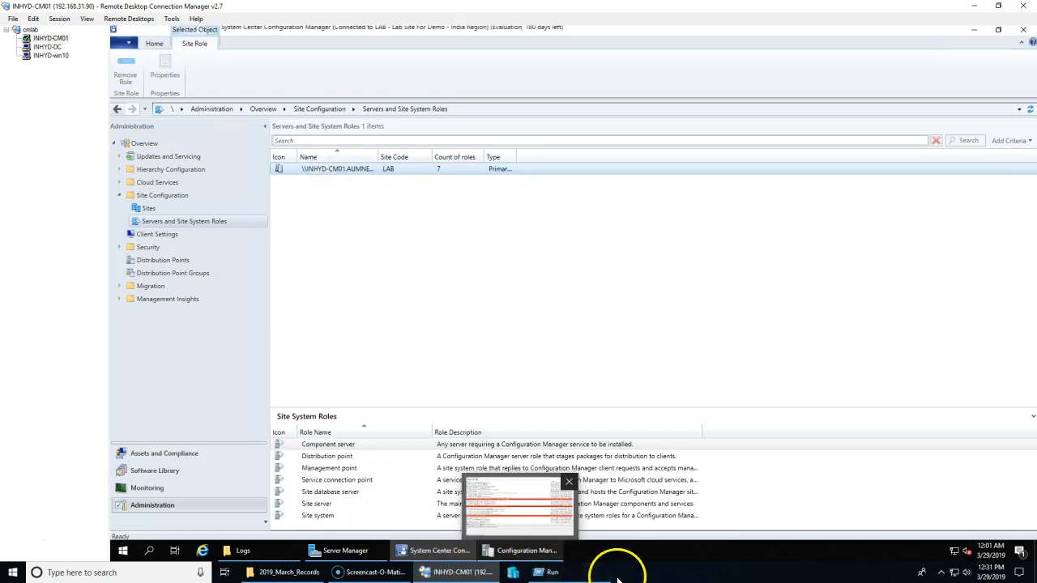
click(397, 283)
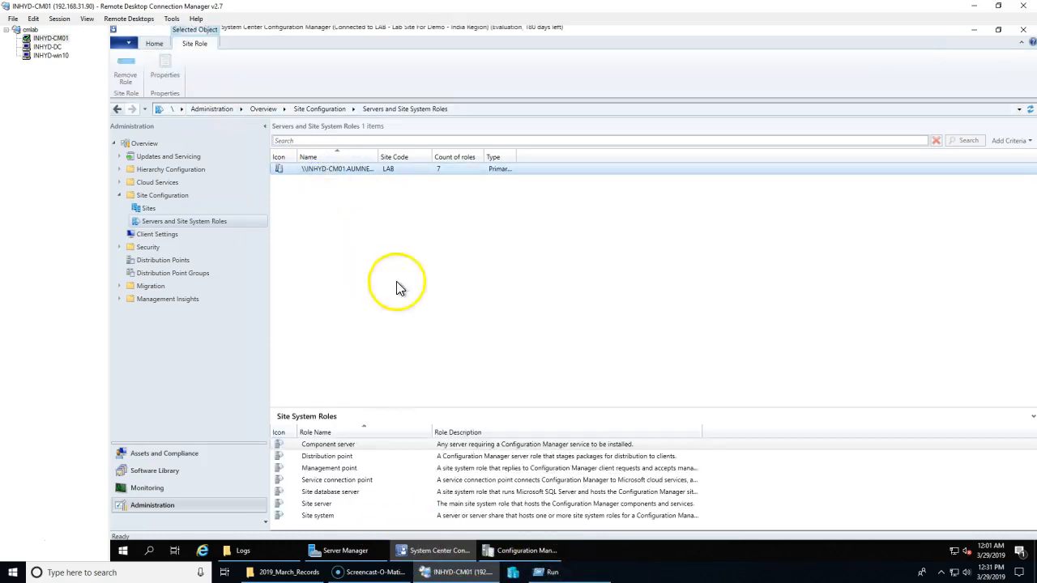
click(600, 312)
click(504, 243)
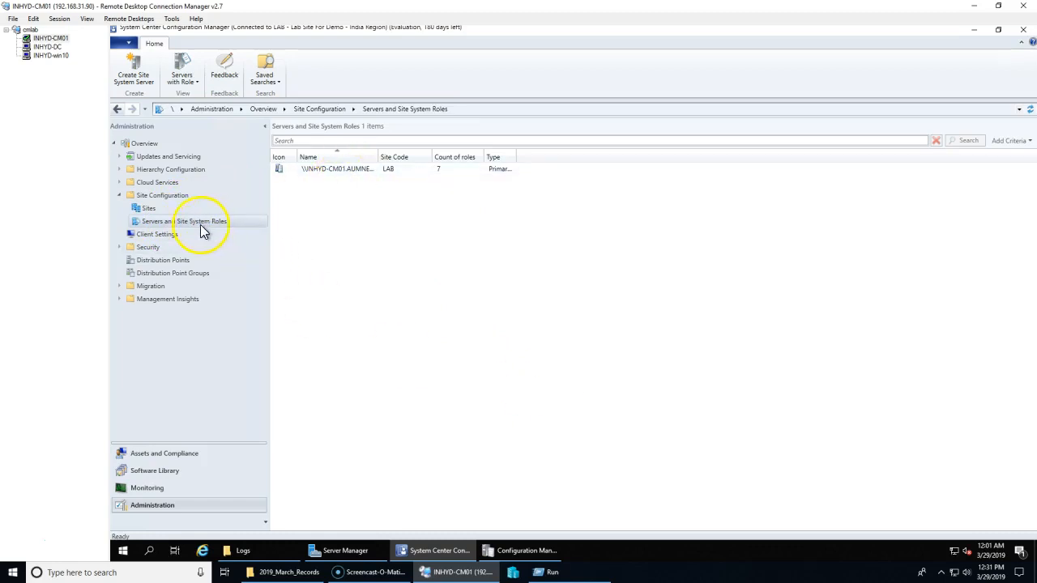
click(152, 234)
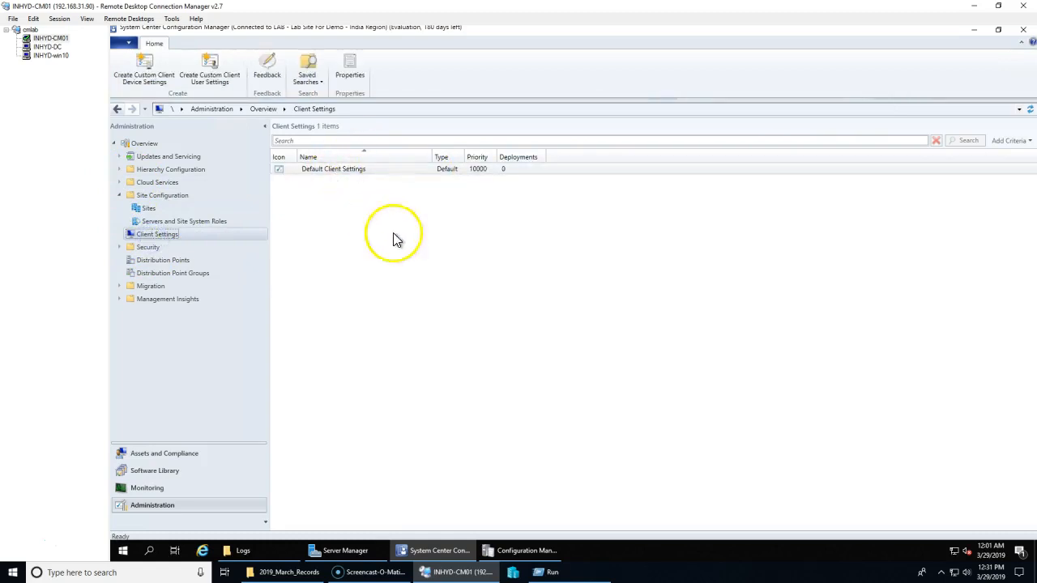
click(152, 461)
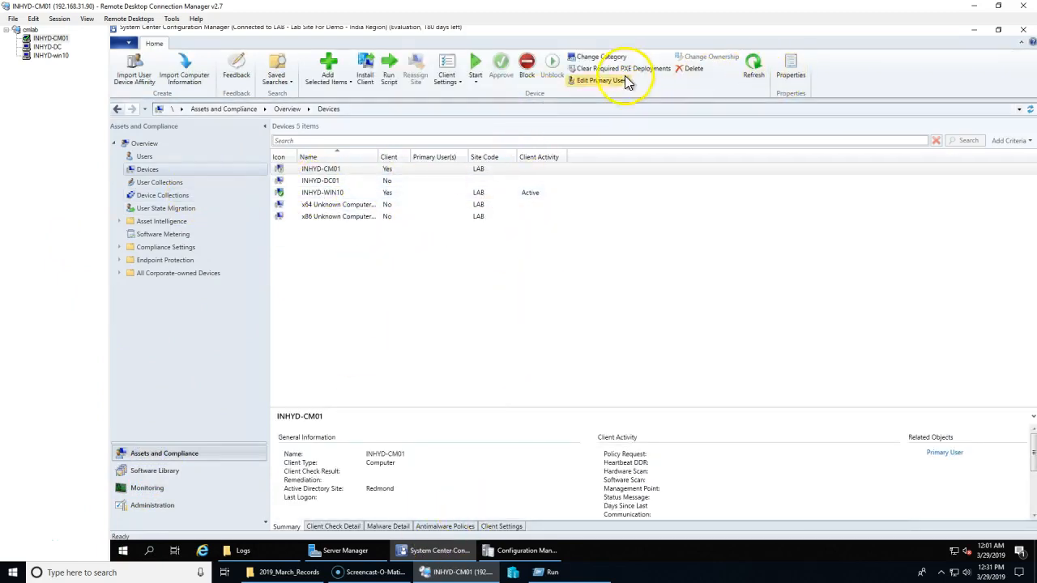
click(154, 507)
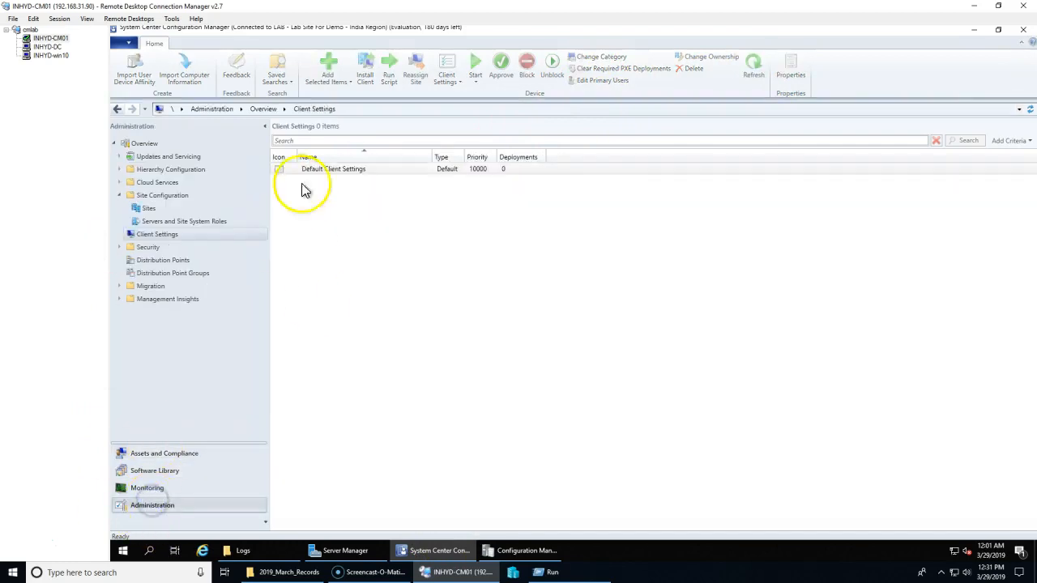
click(149, 209)
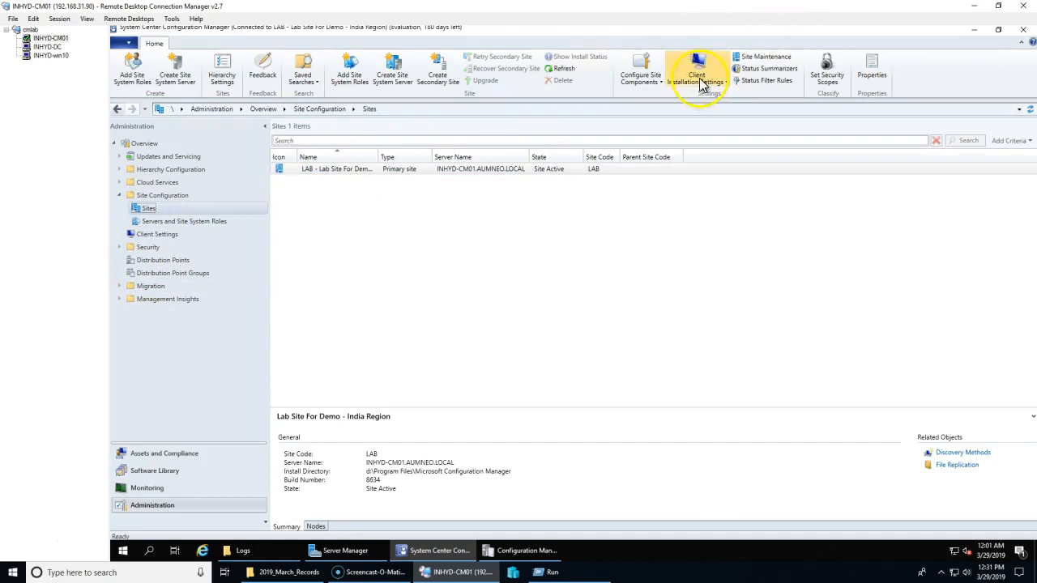
Step: Review the Client Push Installation accounts, cancel without changes, and return to the Devices list
click(702, 86)
click(706, 118)
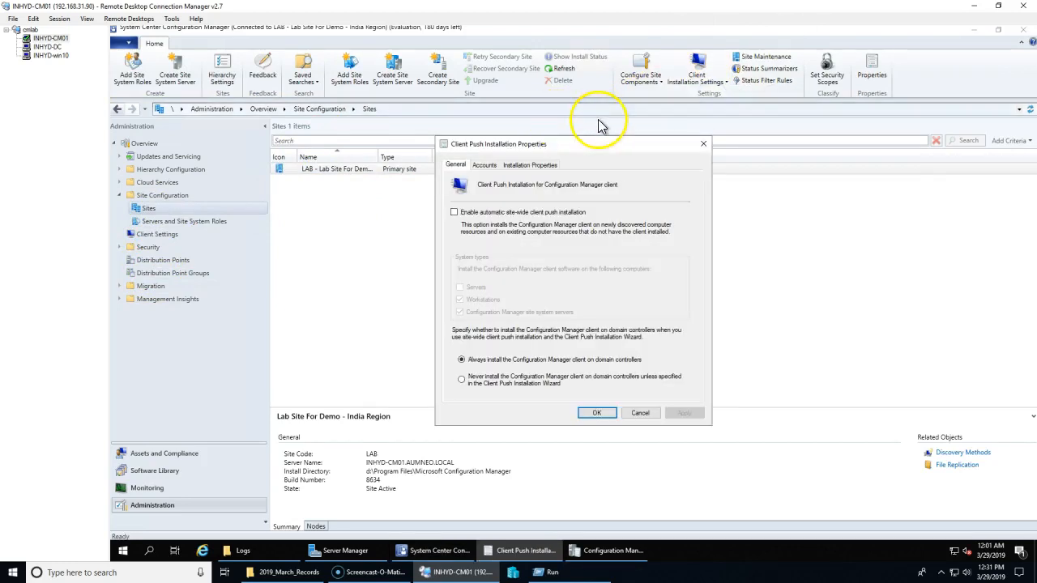
click(483, 165)
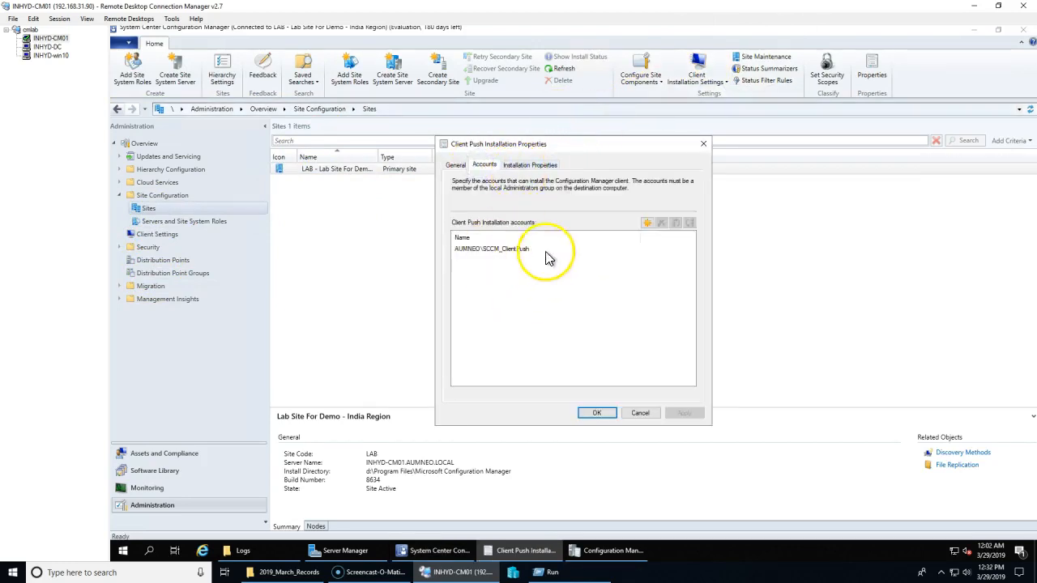
click(642, 414)
click(162, 454)
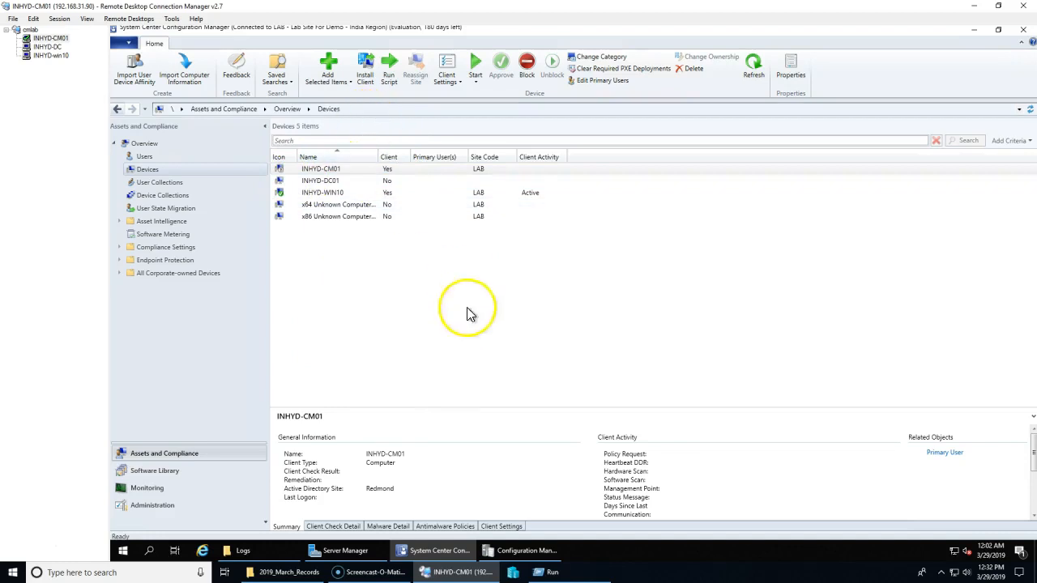
Step: Open Control Panel and list all its items as small icons
right_click(156, 171)
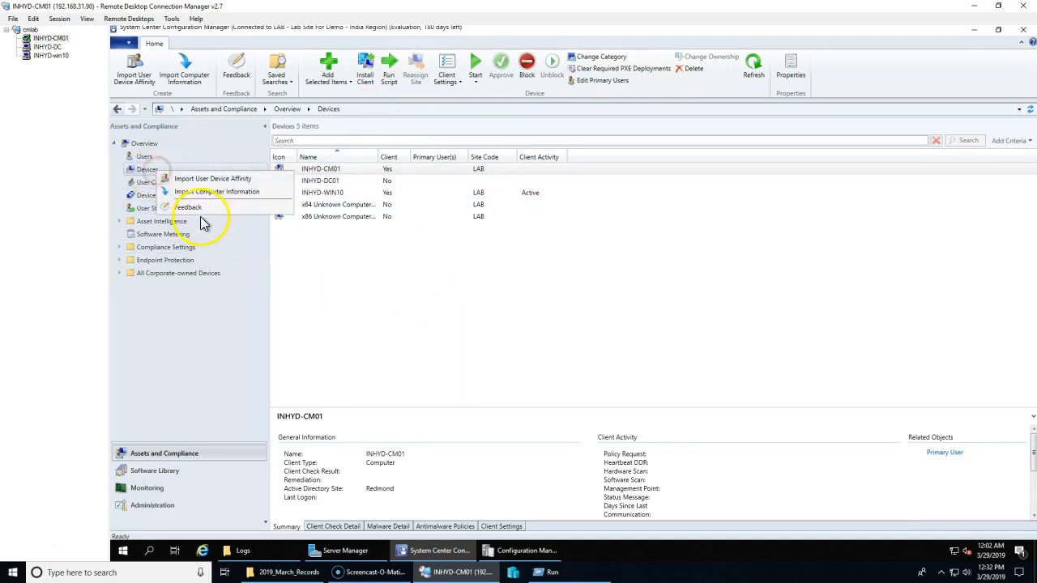
click(431, 310)
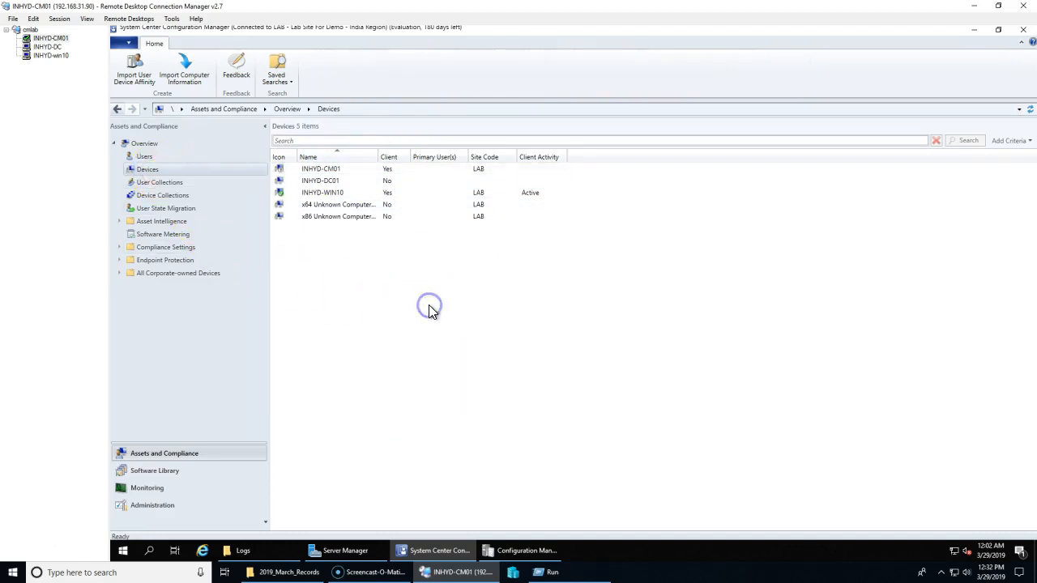
click(123, 552)
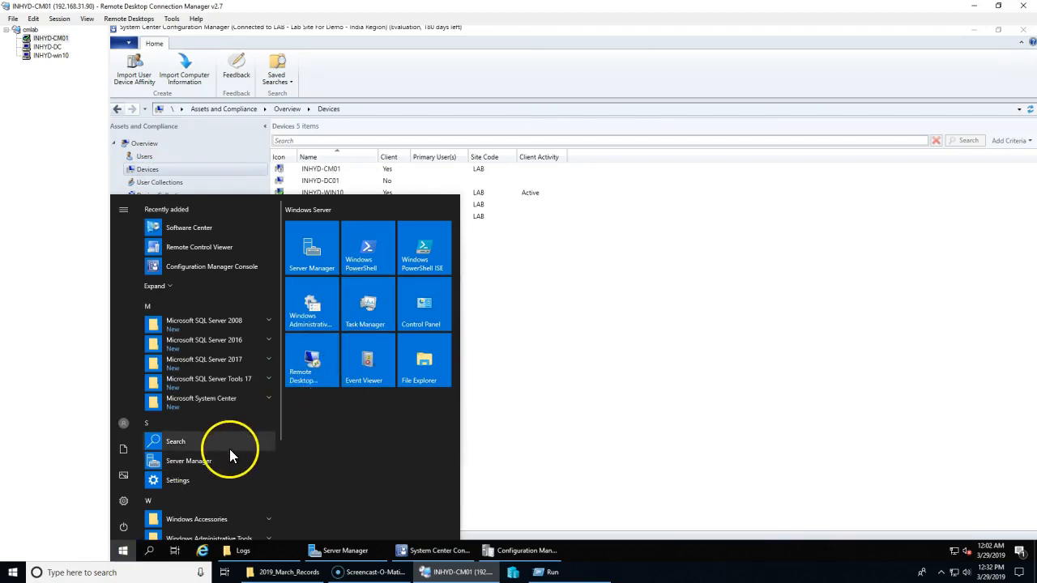
scroll(229, 452, down, 3)
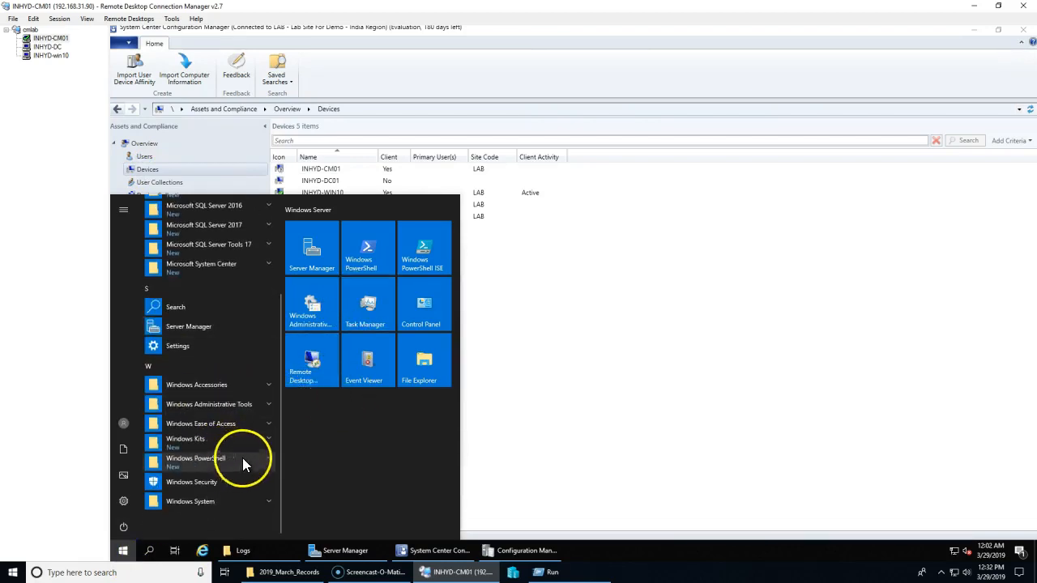
click(425, 308)
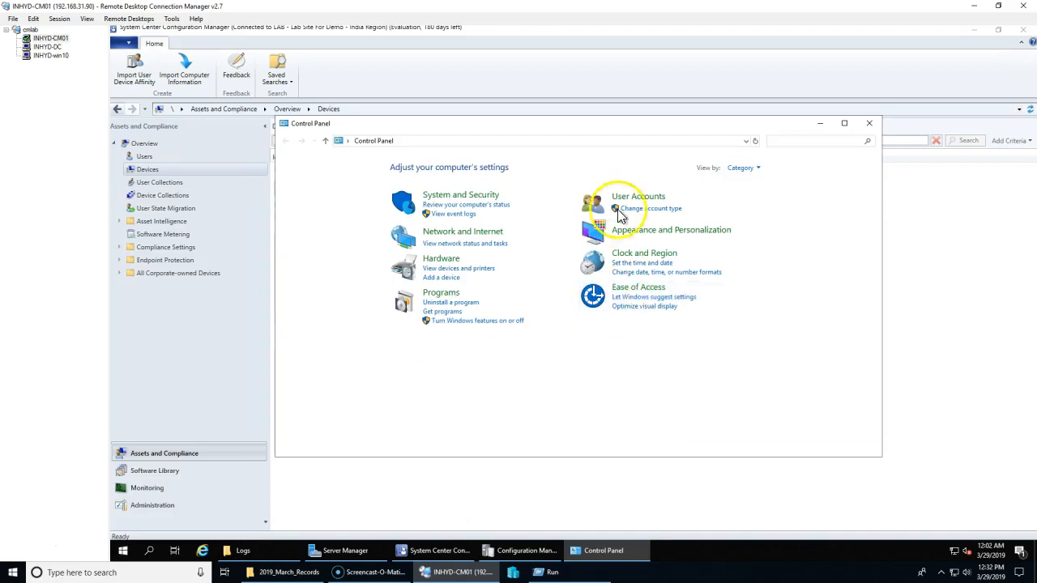
click(743, 170)
click(756, 205)
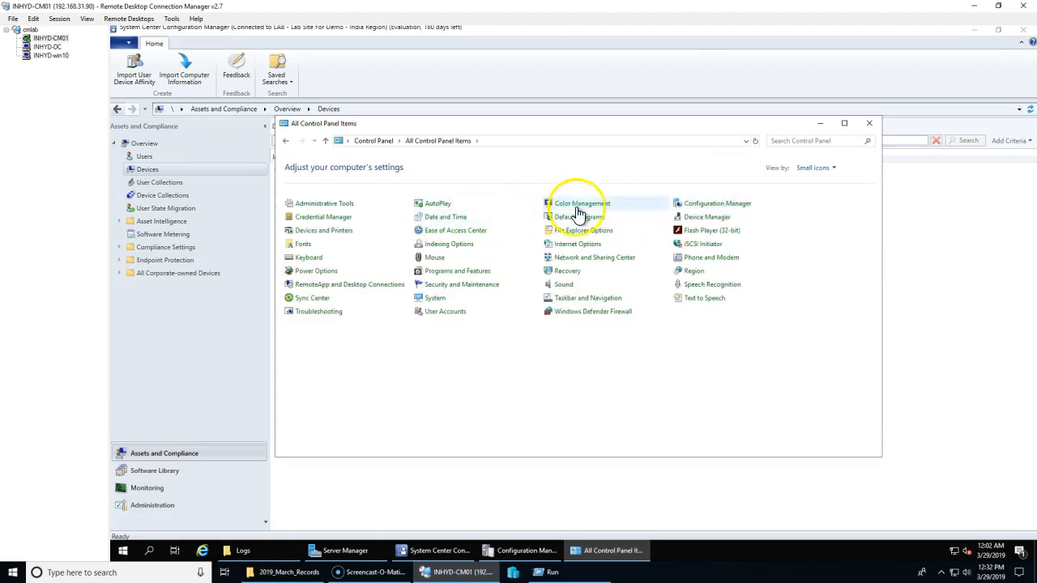
Step: Open the Configuration Manager client properties and view its Actions and Components tabs
click(710, 209)
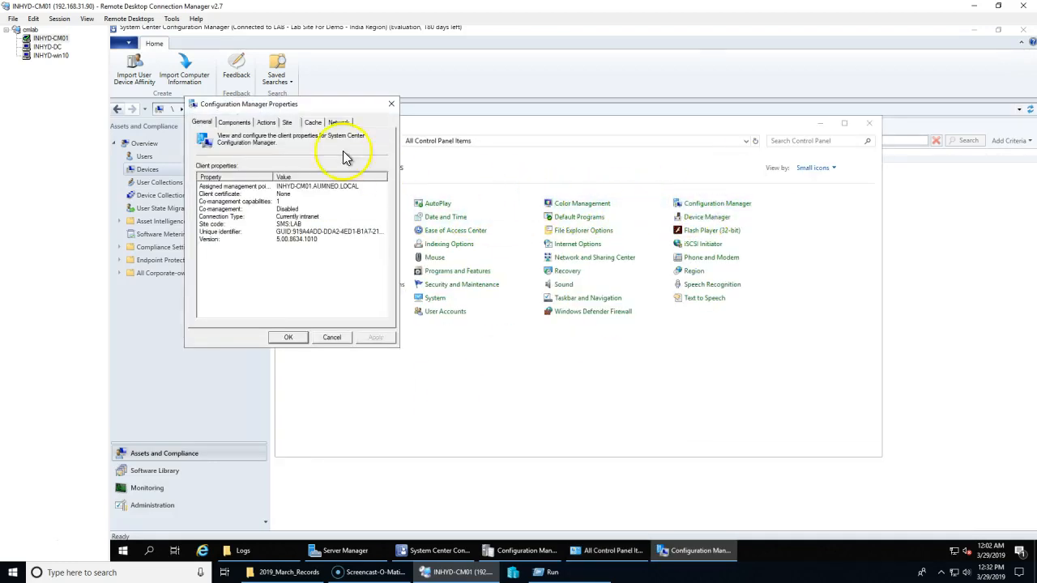
click(266, 122)
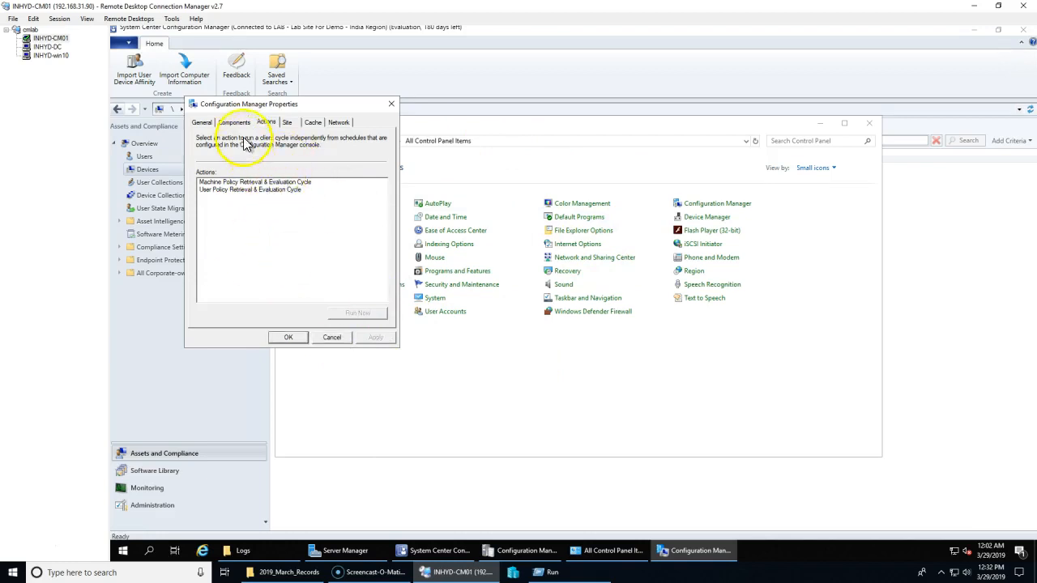
click(234, 123)
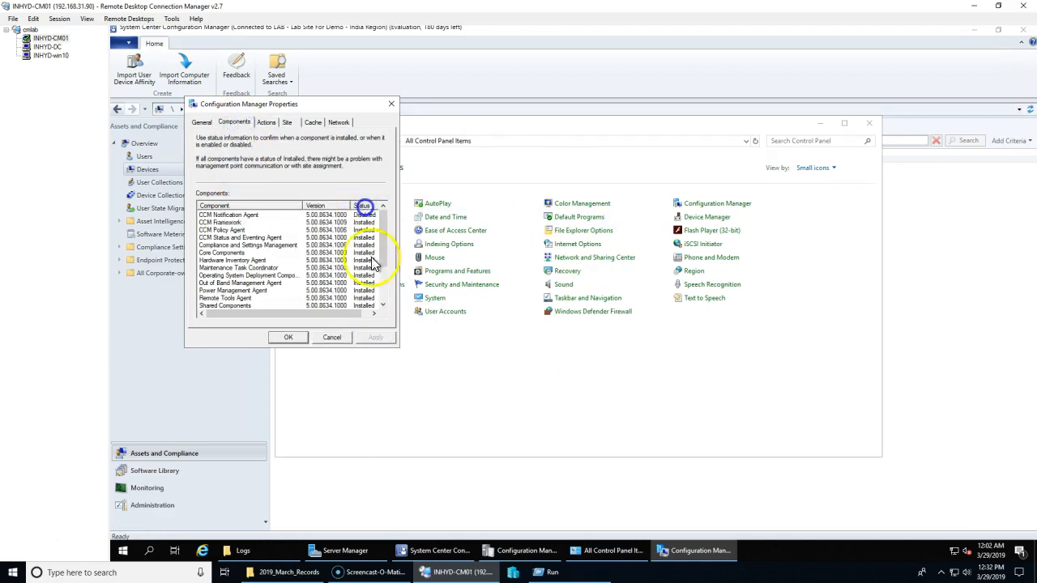
drag(382, 242, 385, 275)
Step: Check Core Components, Hardware Inventory and Power Management Agent statuses, then cancel the properties
click(366, 298)
click(363, 252)
click(362, 238)
scroll(324, 274, up, 3)
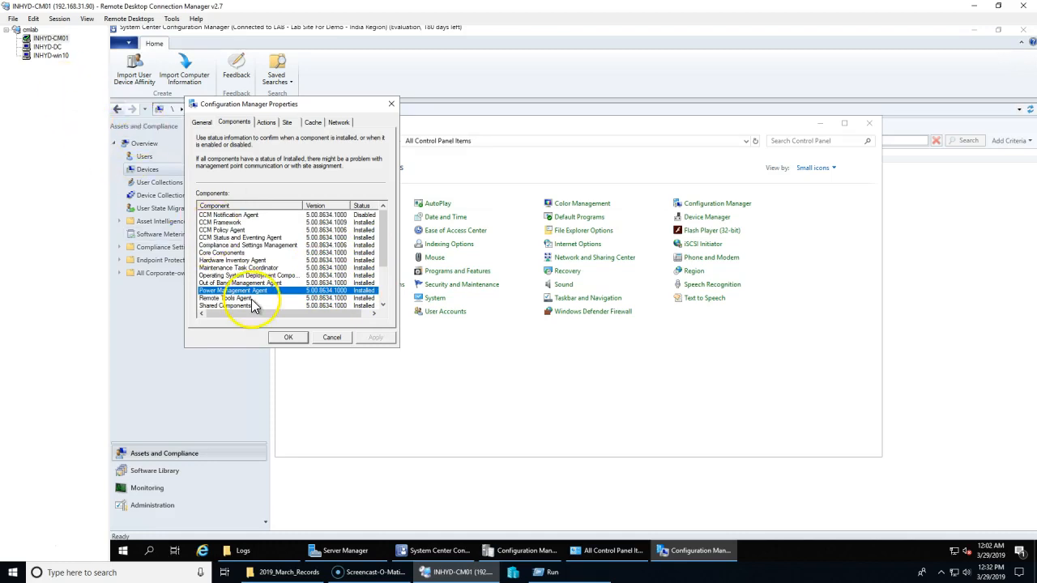
click(363, 253)
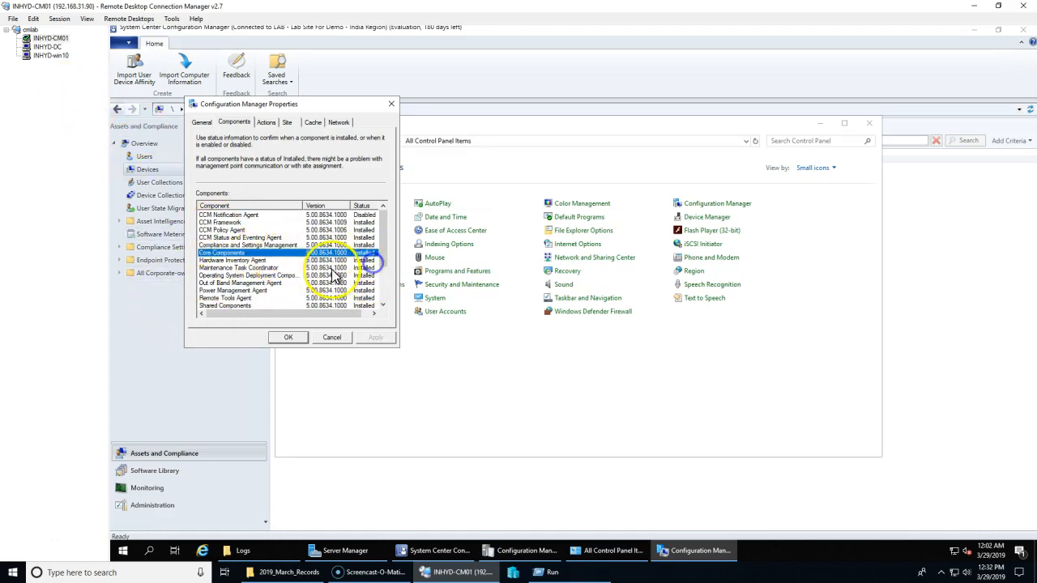
click(242, 261)
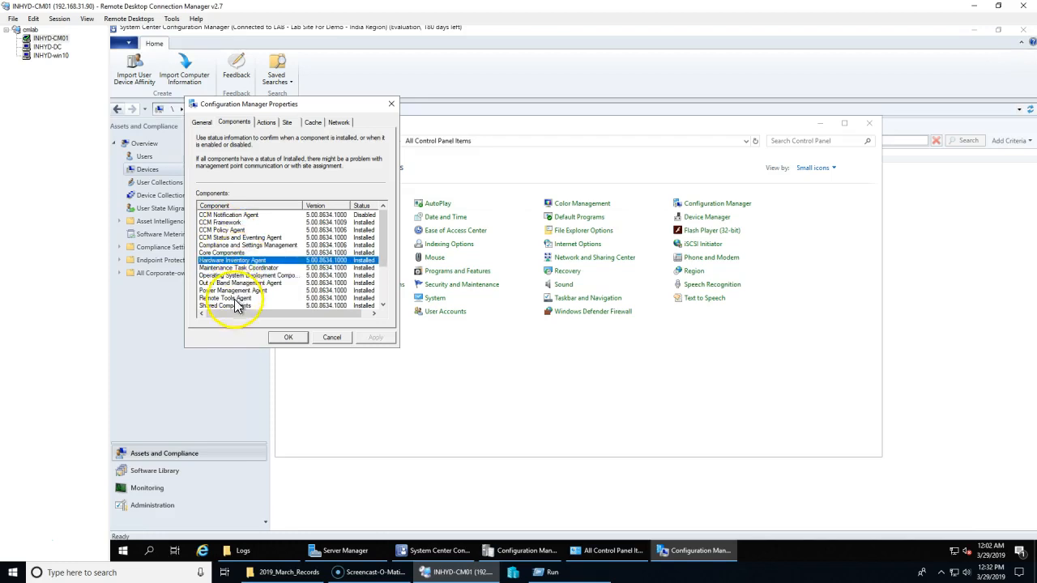
click(250, 291)
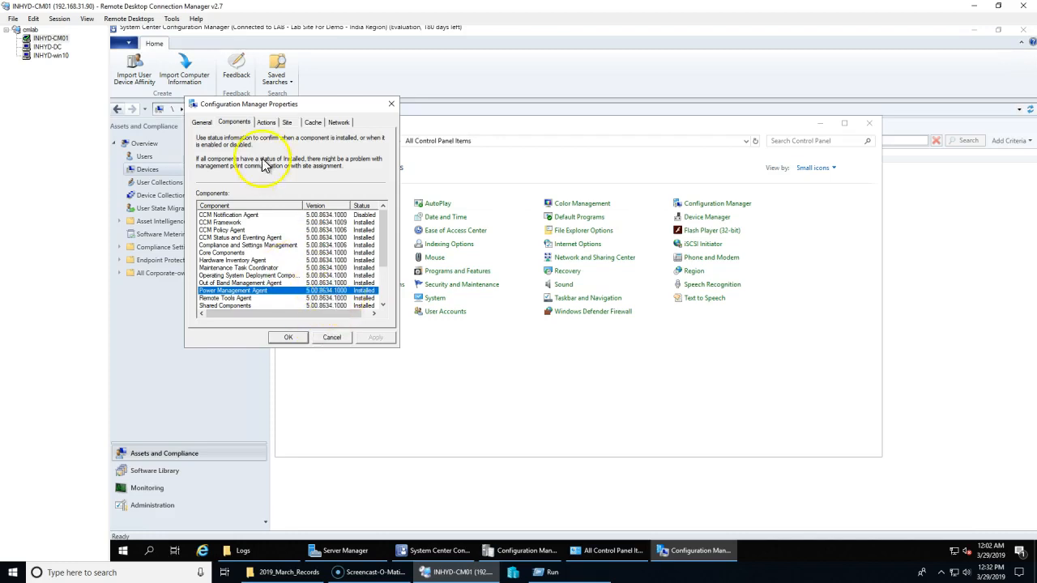
click(266, 123)
click(334, 337)
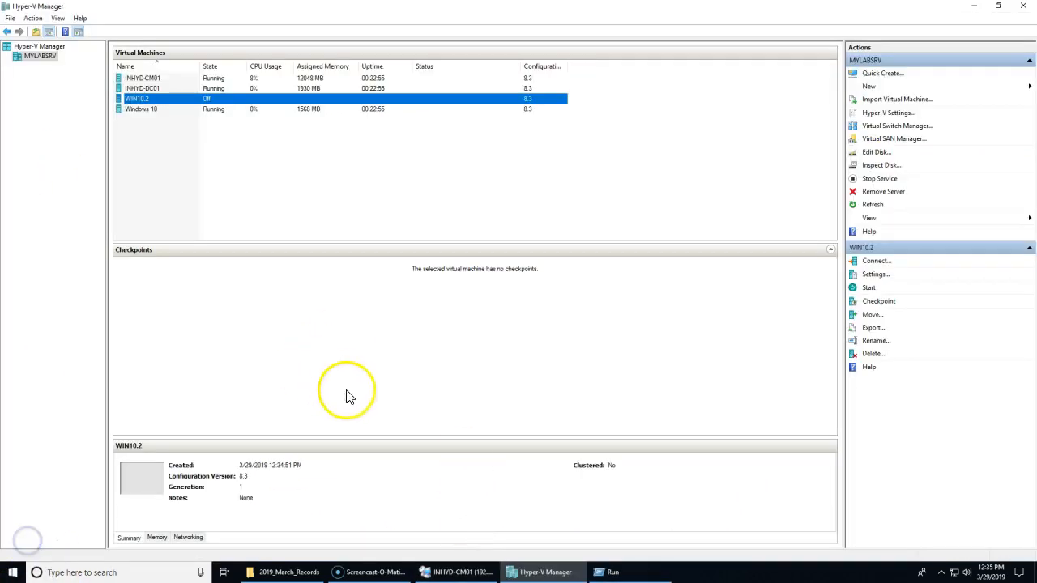
Step: Connect to and power on the WIN10.2 virtual machine
right_click(346, 100)
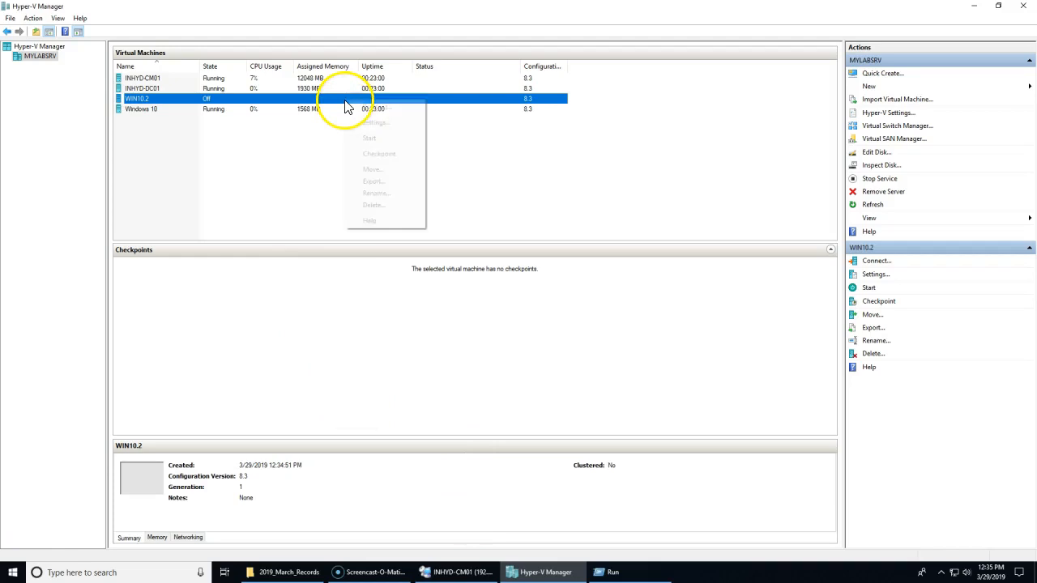
click(372, 107)
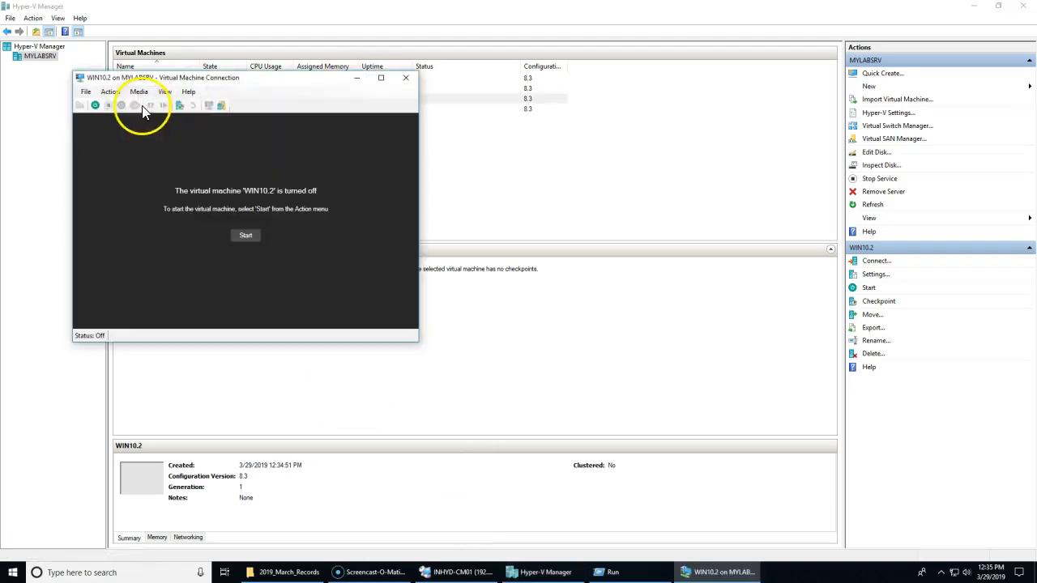
click(96, 106)
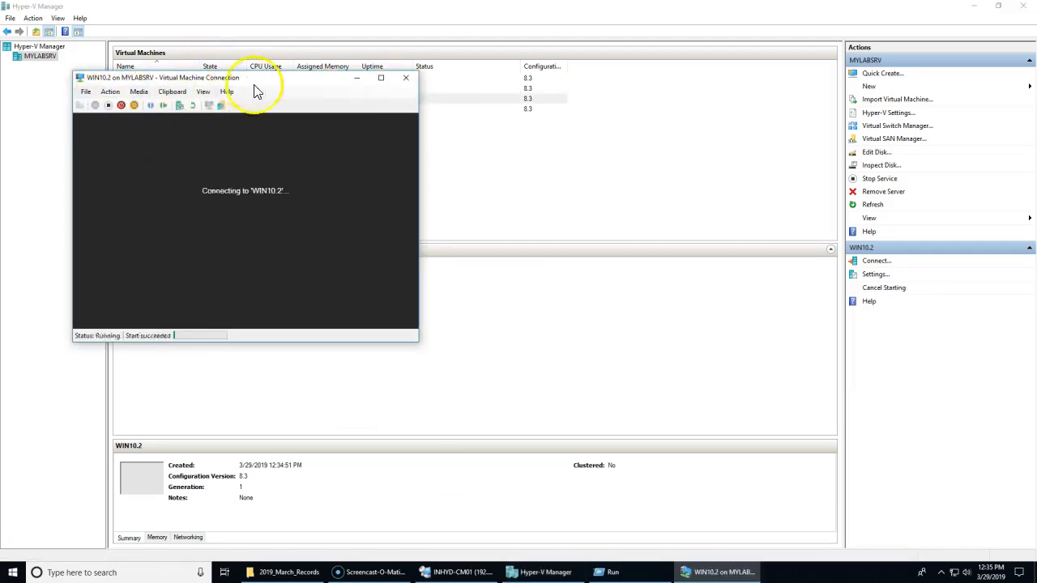
drag(252, 79, 481, 95)
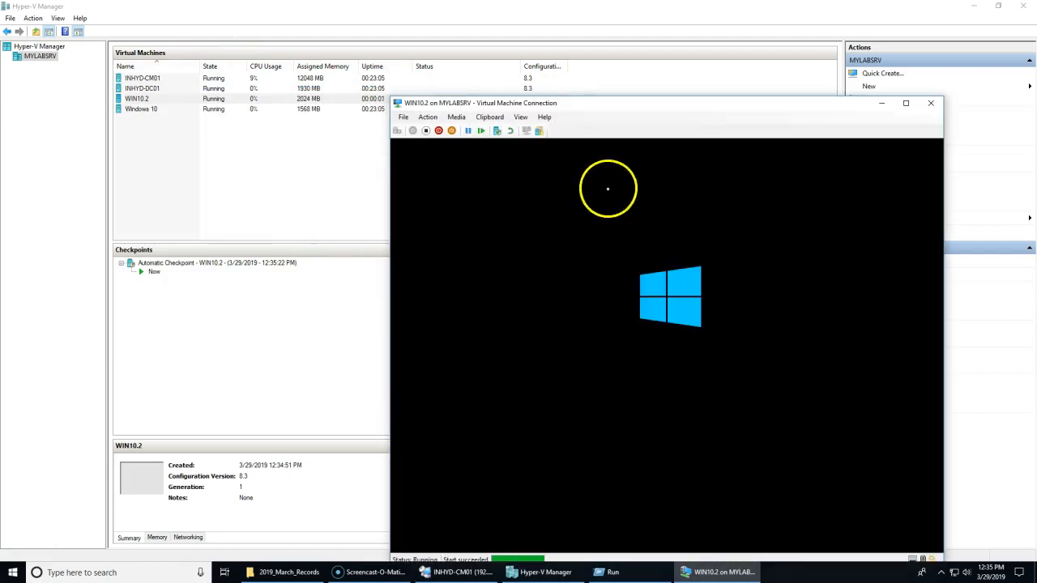
drag(623, 120, 548, 57)
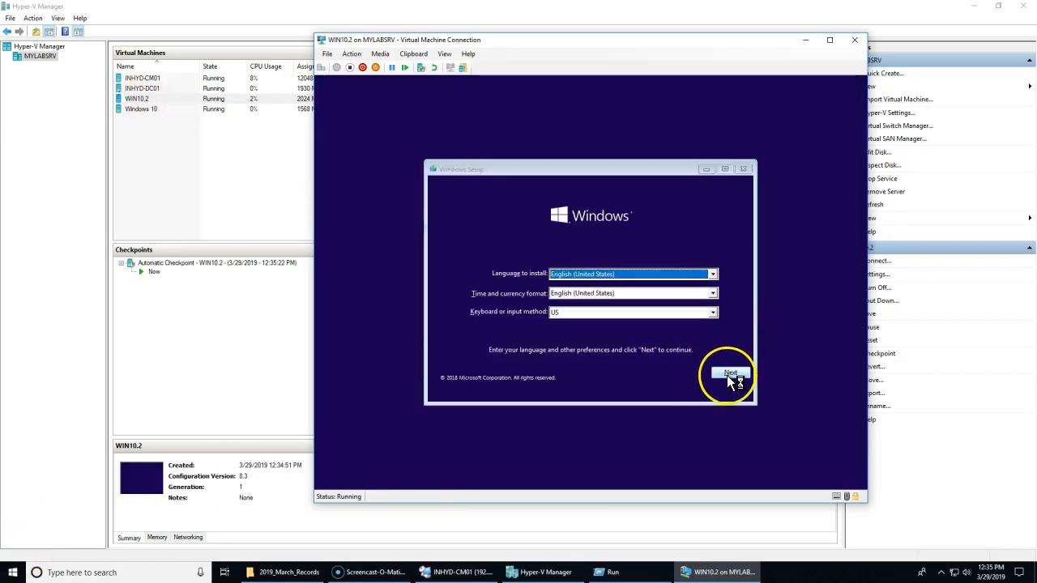
Step: Install Windows with default language, accepted licence, custom install on Drive 0, then restart
click(727, 375)
click(591, 288)
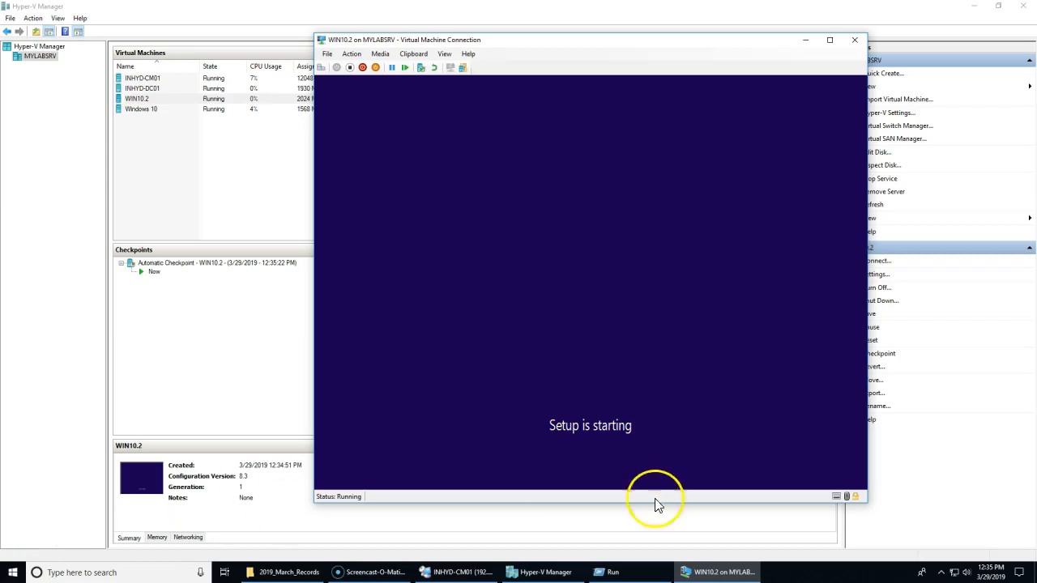
click(519, 351)
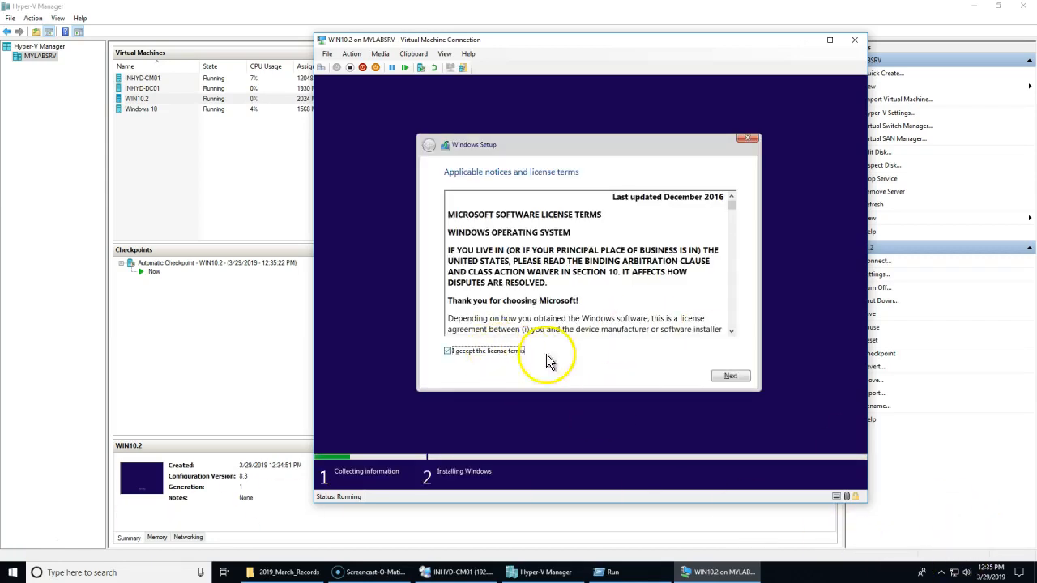
click(730, 376)
click(486, 256)
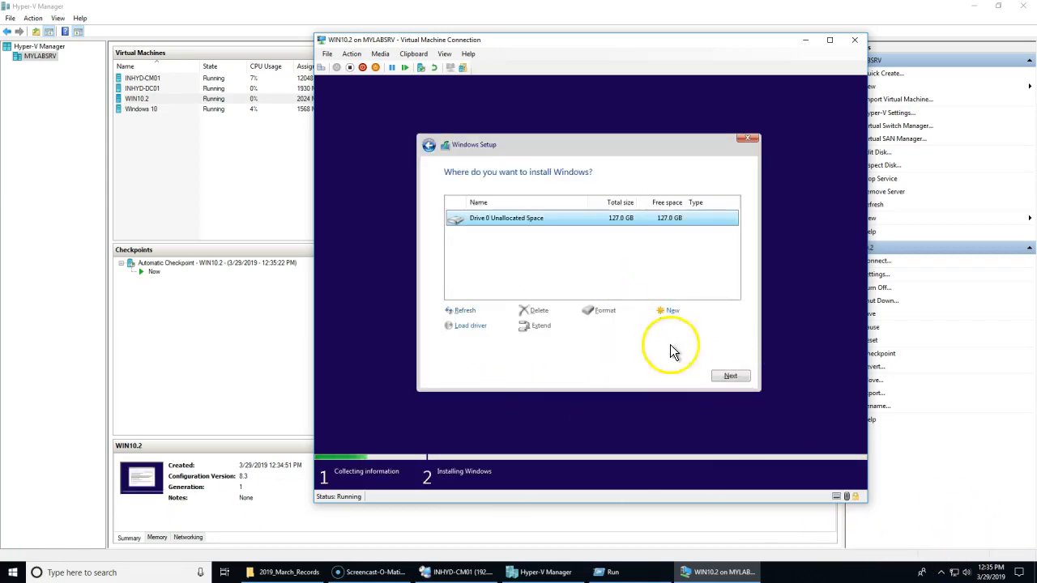
click(731, 377)
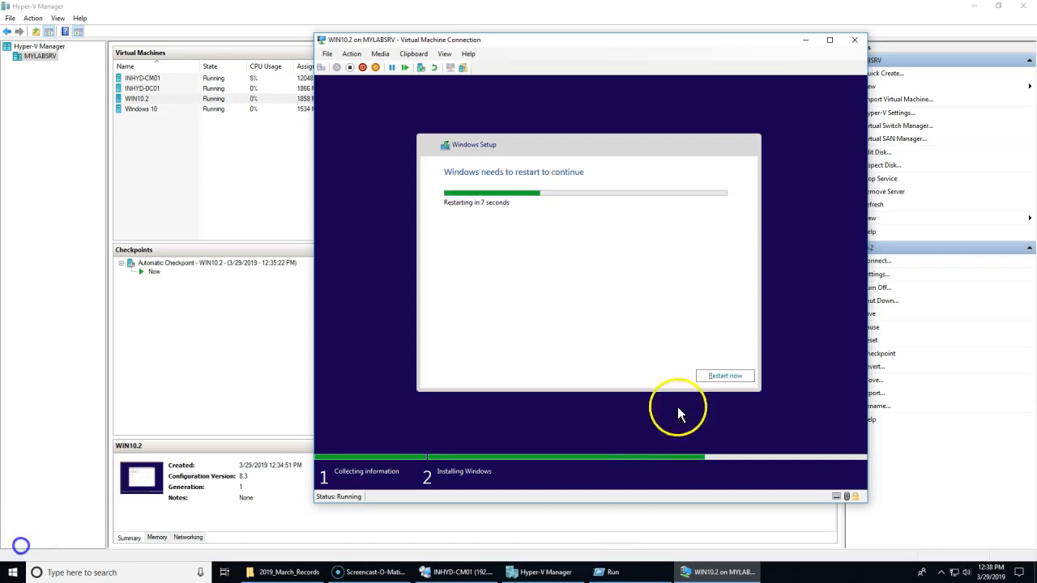
click(718, 381)
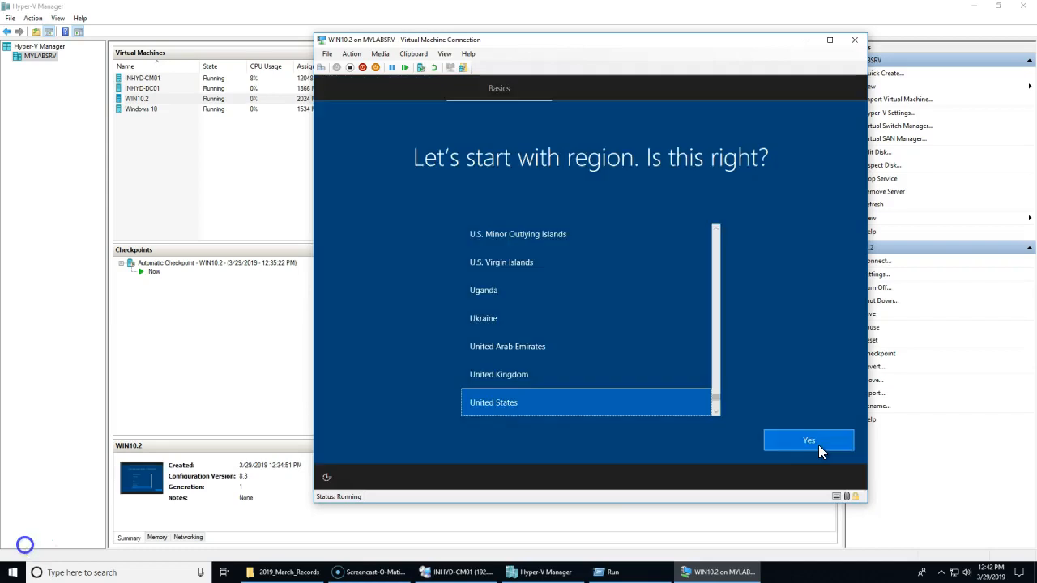
Step: Choose United States region and US keyboard, skip a second layout, and enter a user name
click(819, 445)
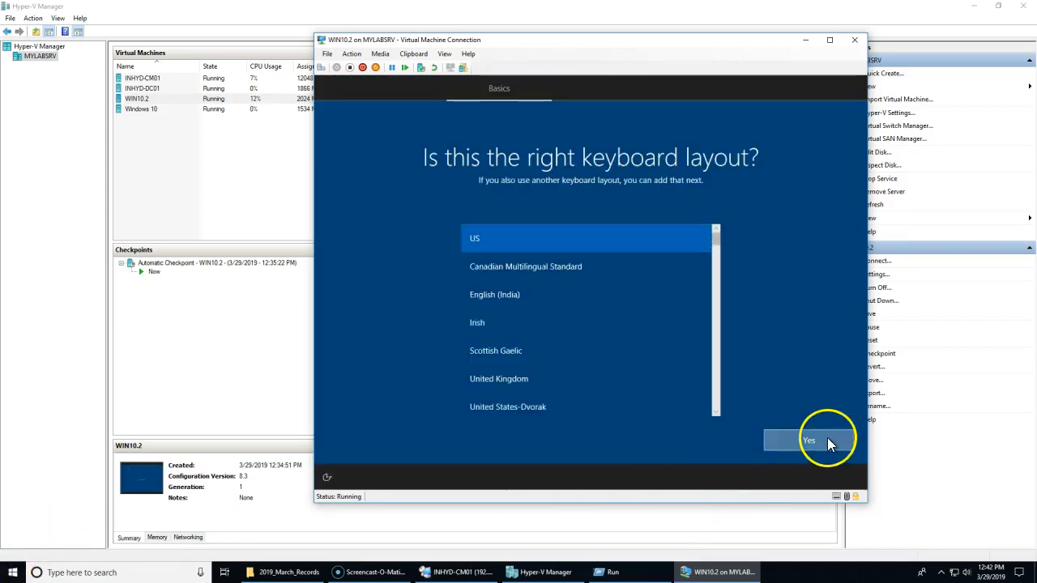
click(827, 438)
click(828, 438)
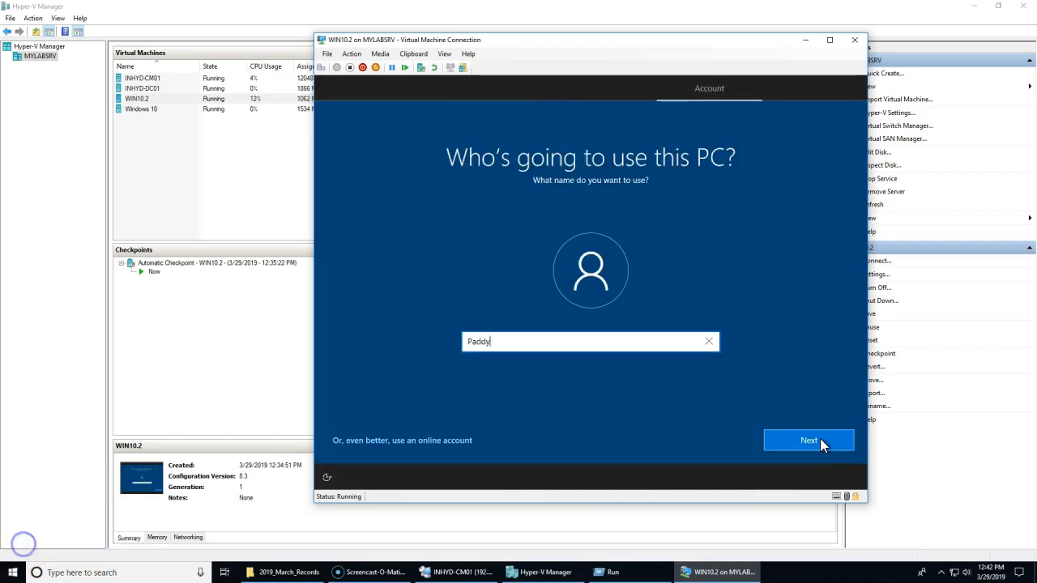
text(y)
click(820, 438)
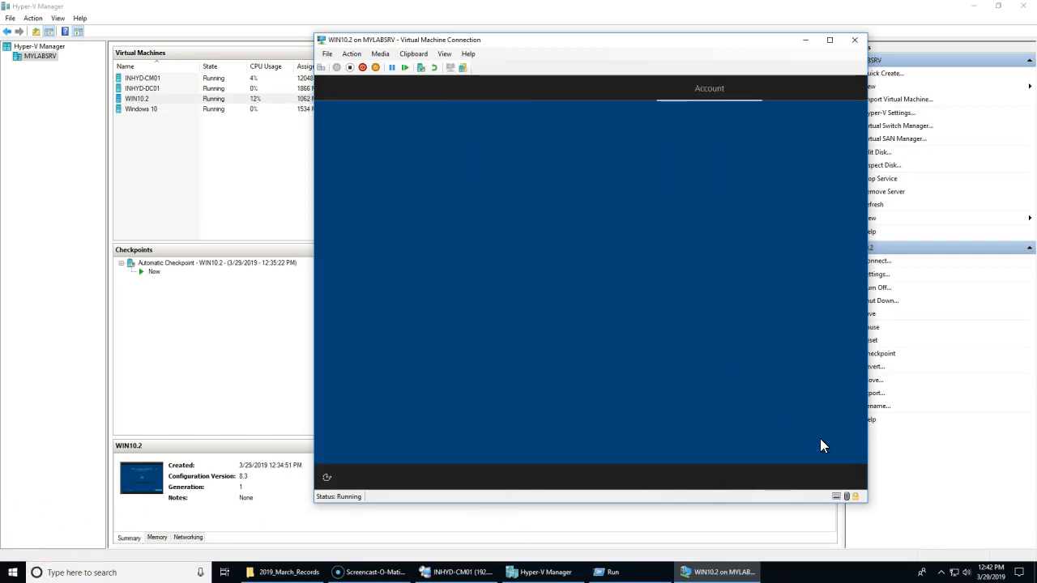
Step: Skip the account password, then set the computer to join the aumneo.local domain
click(820, 439)
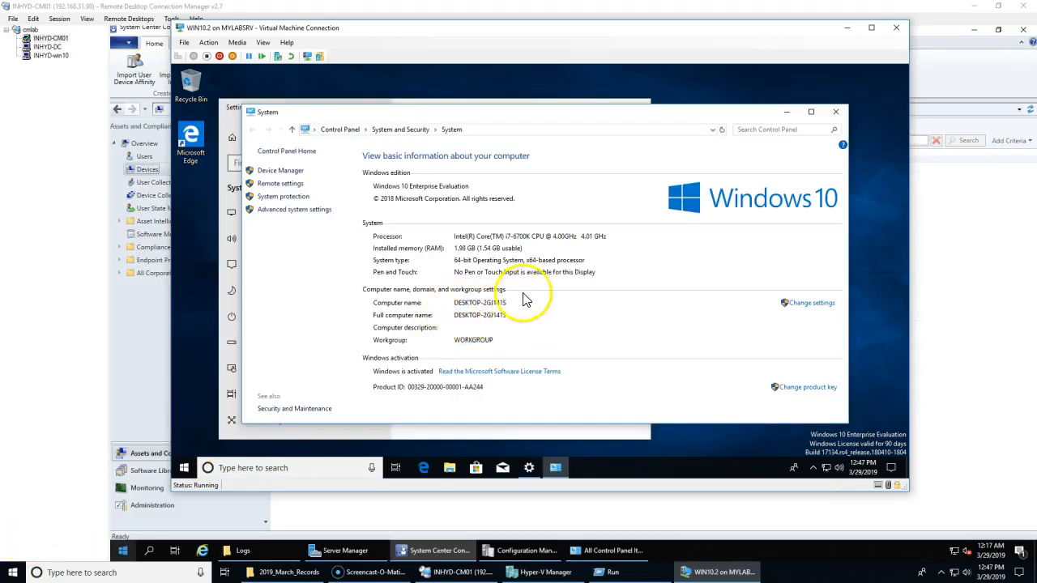
click(808, 304)
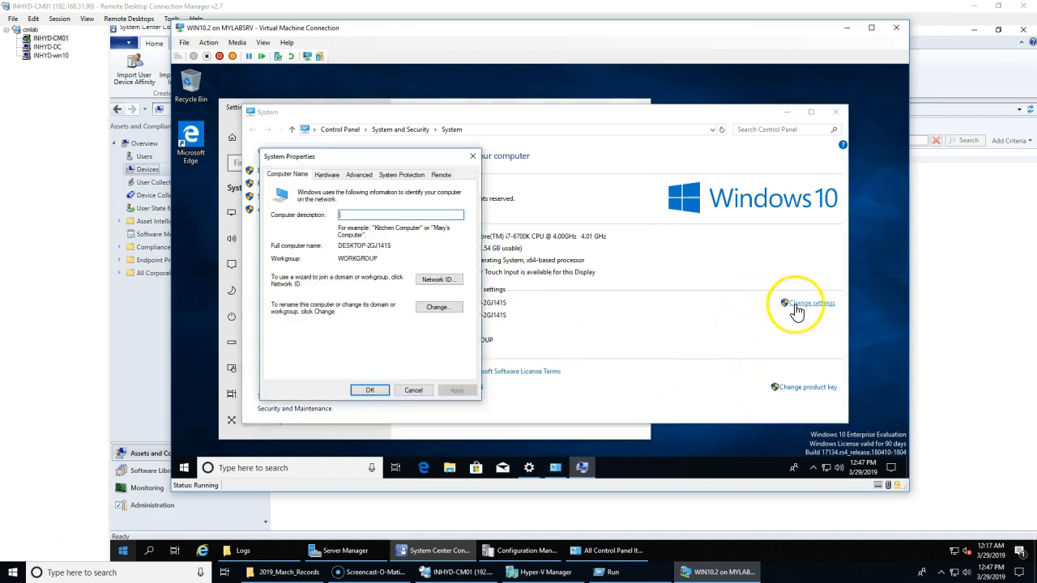
click(448, 307)
click(297, 301)
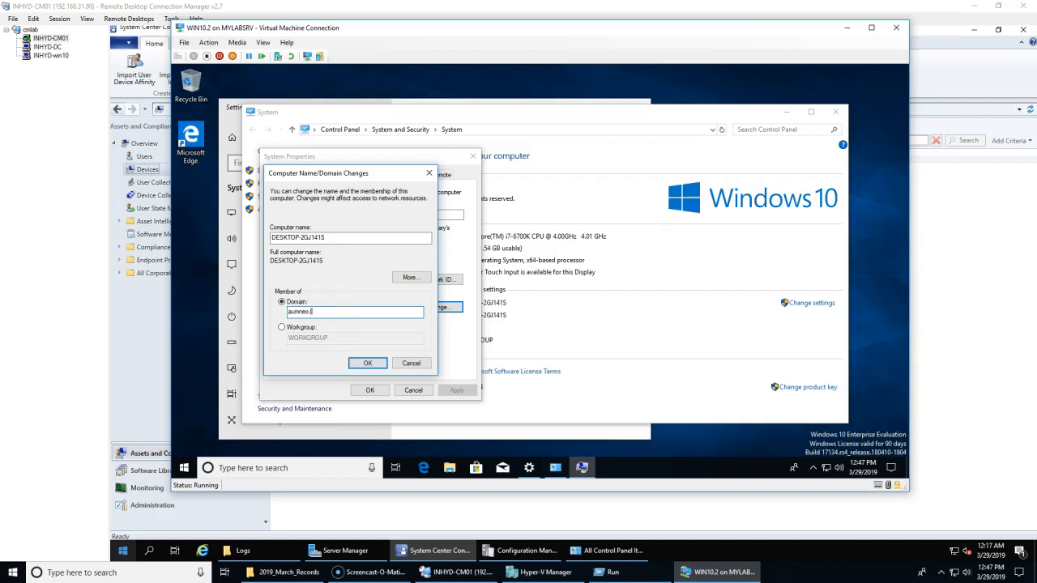
key(Return)
Step: Authenticate as administrator, acknowledge the domain welcome, and restart the VM
text(administrator)
key(Tab)
key(Caps_Lock)
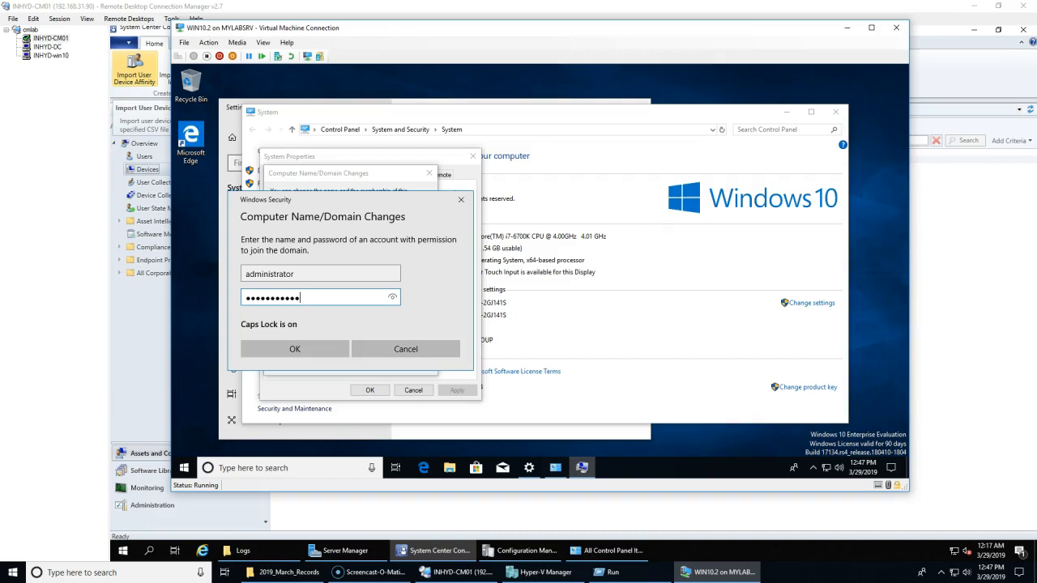
key(Return)
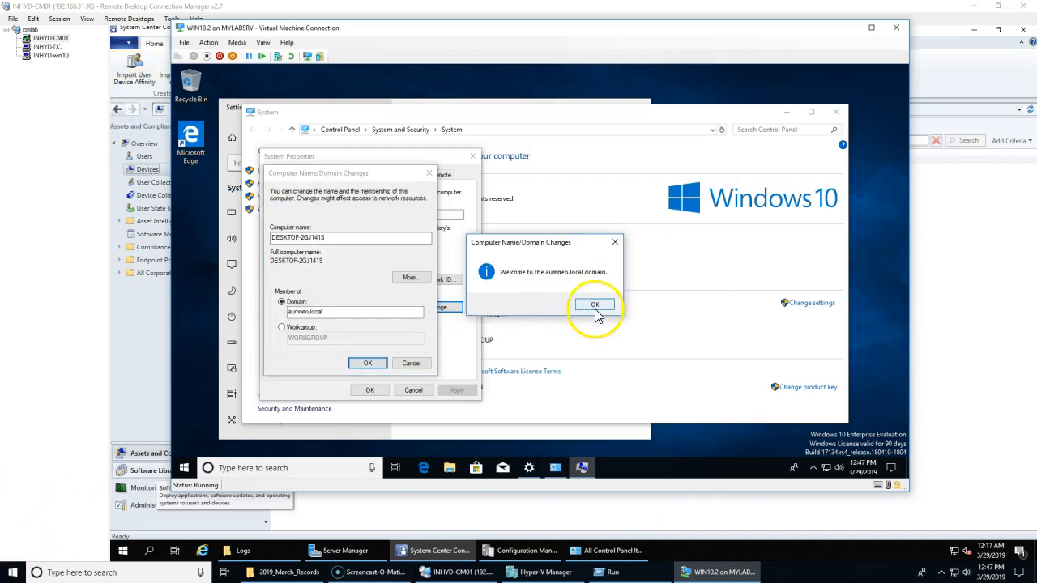
click(594, 304)
click(598, 278)
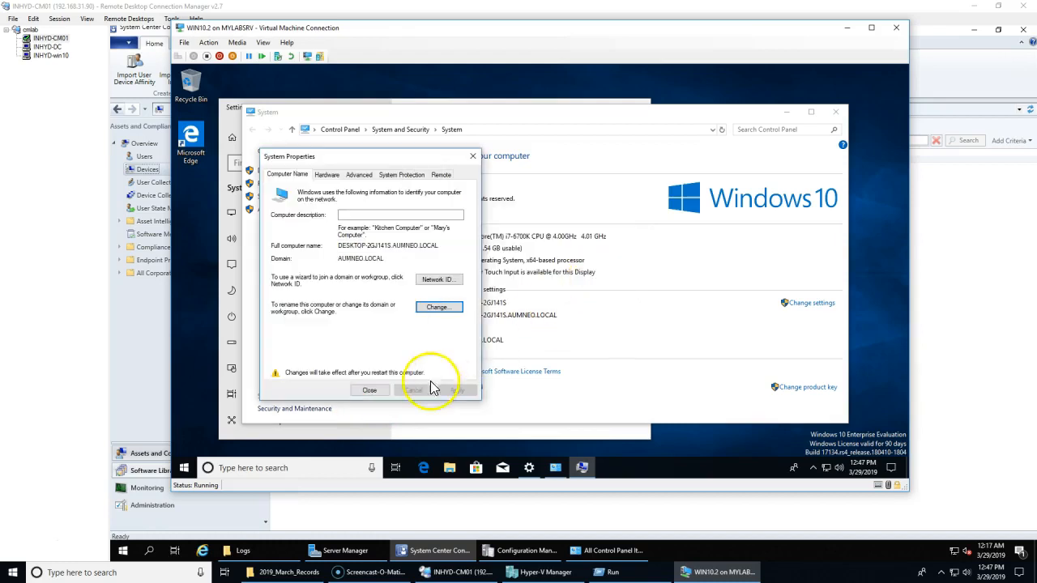
click(369, 391)
click(543, 276)
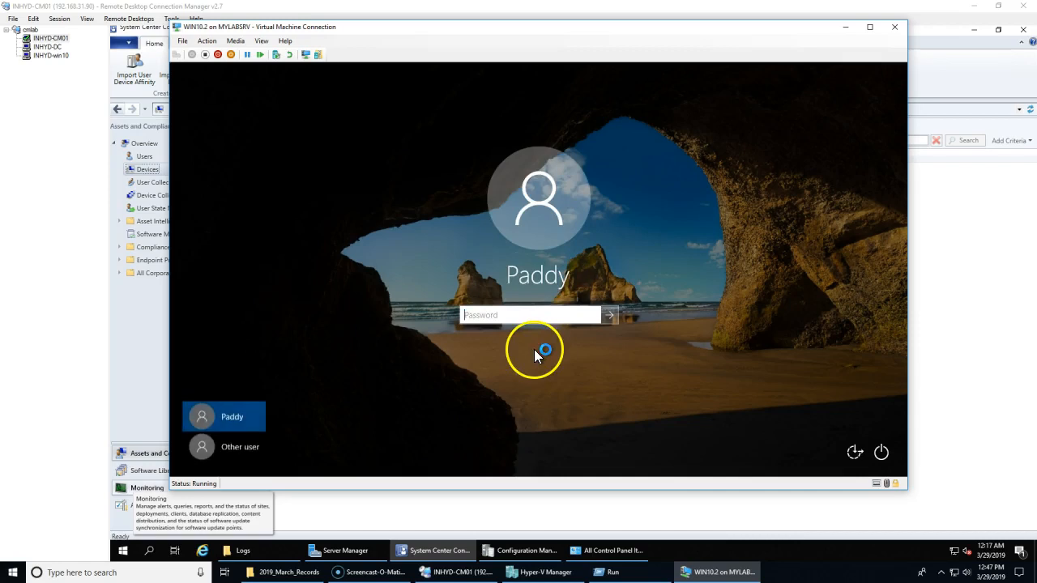
Step: Sign in to the VM as the AUMNEO domain administrator, retrying the password once
click(209, 450)
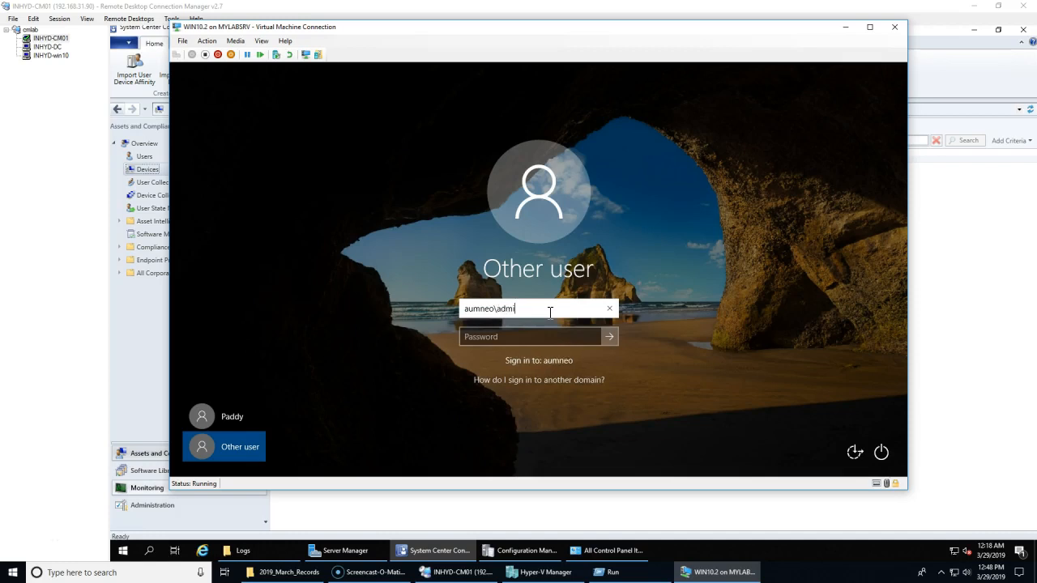
key(Tab)
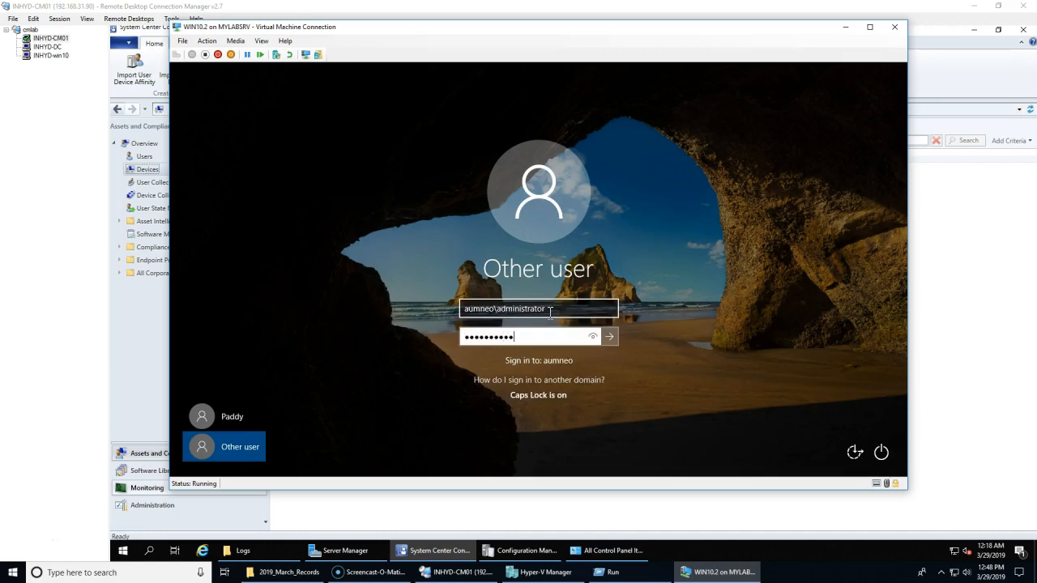
key(Return)
key(Return)
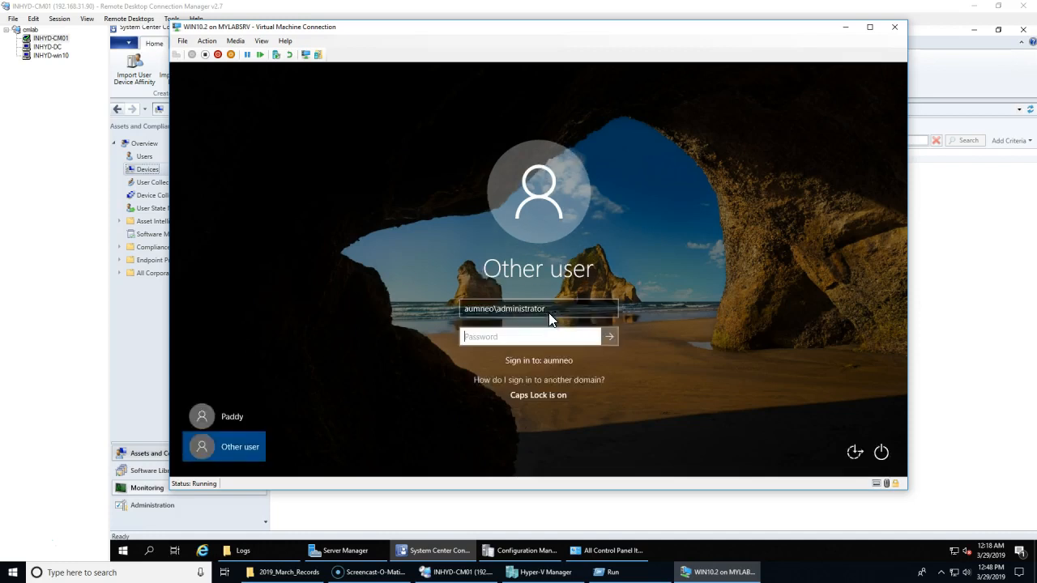
text(•••)
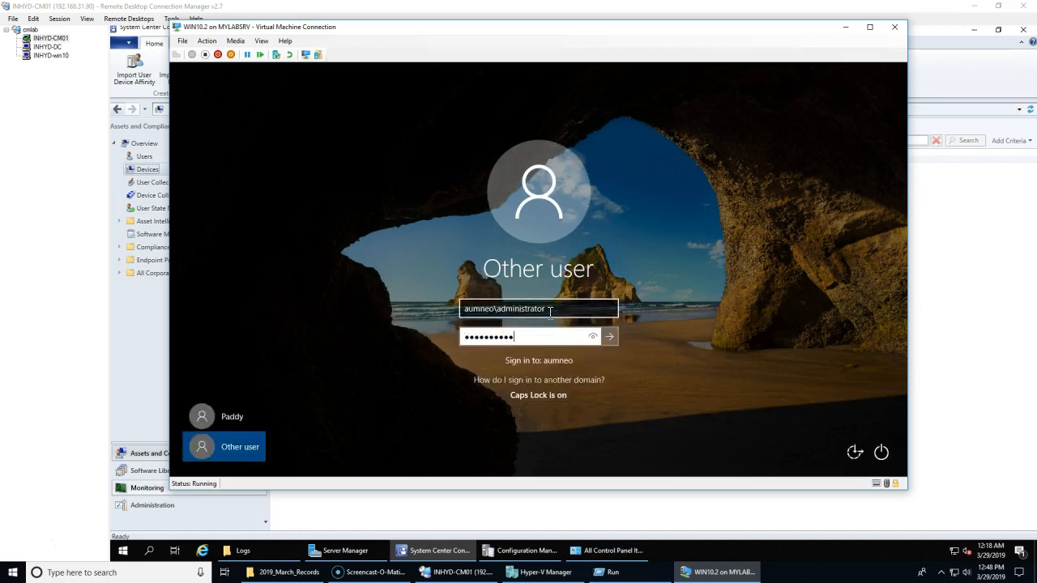
key(Return)
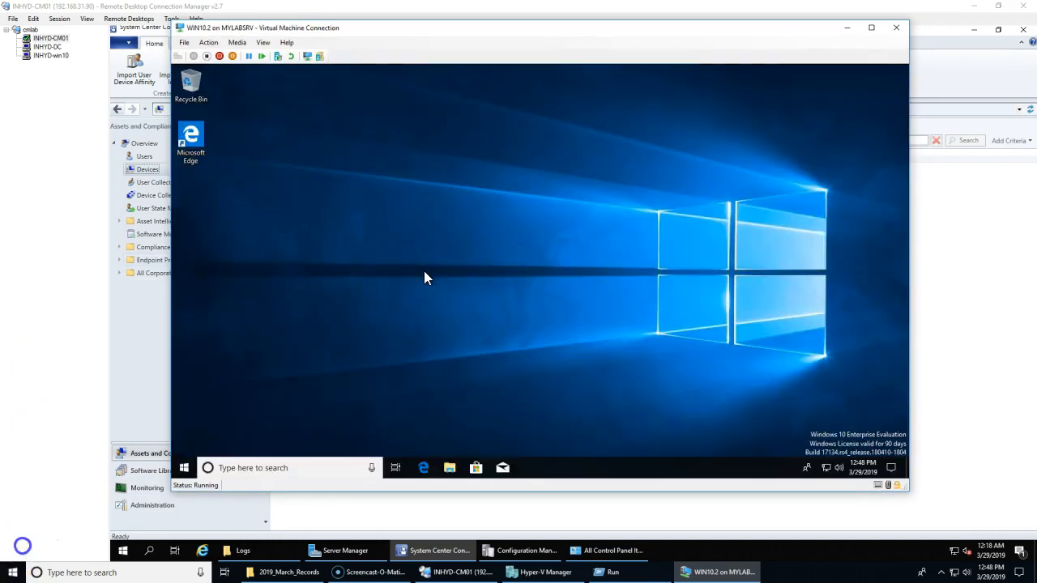
click(46, 46)
Step: Move DESKTOP-2GJ141S from the default Computers container into the India Computers OU
click(359, 428)
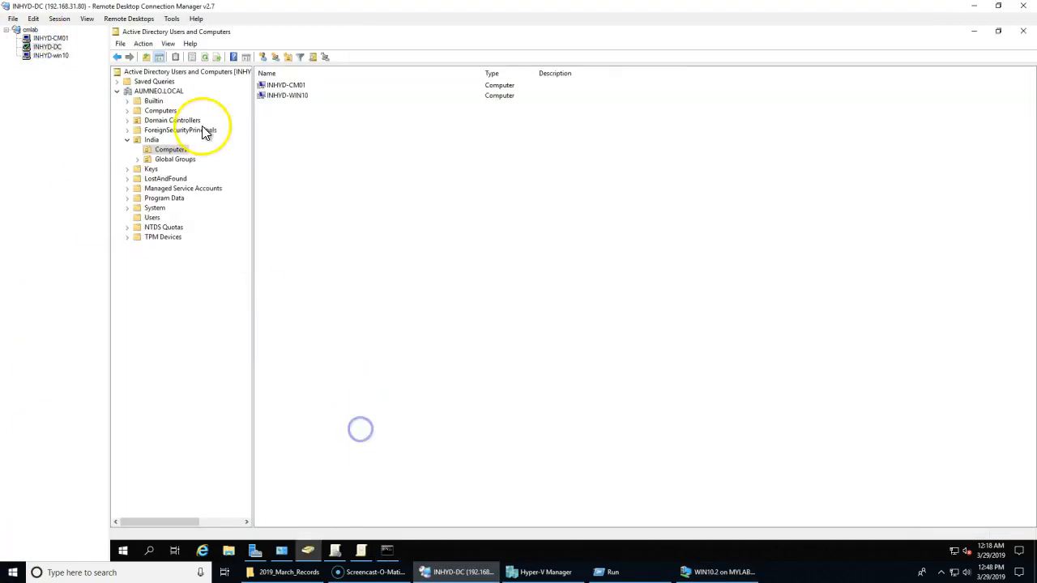
click(160, 110)
click(295, 86)
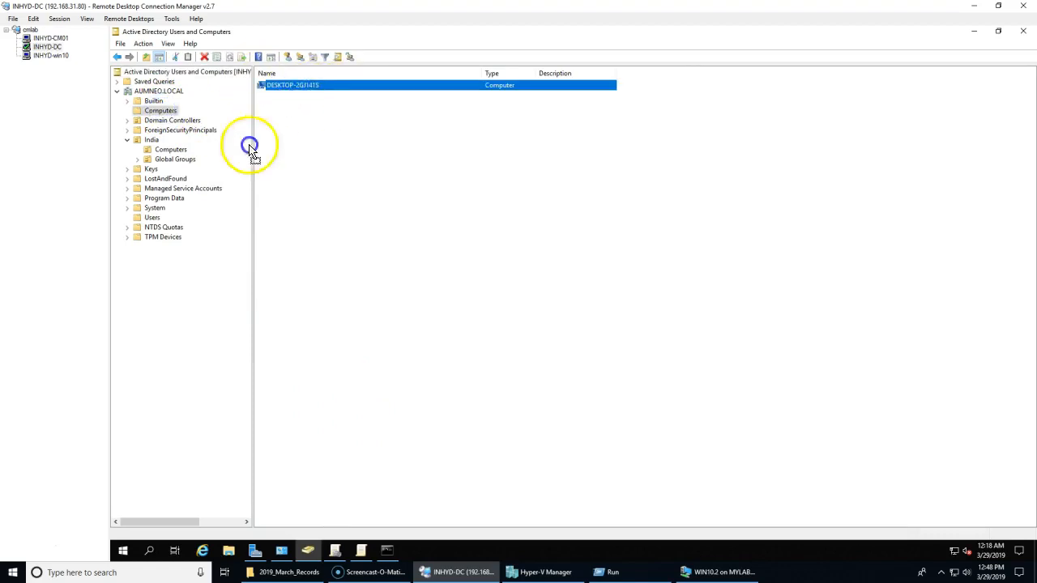
drag(180, 221, 183, 151)
click(534, 320)
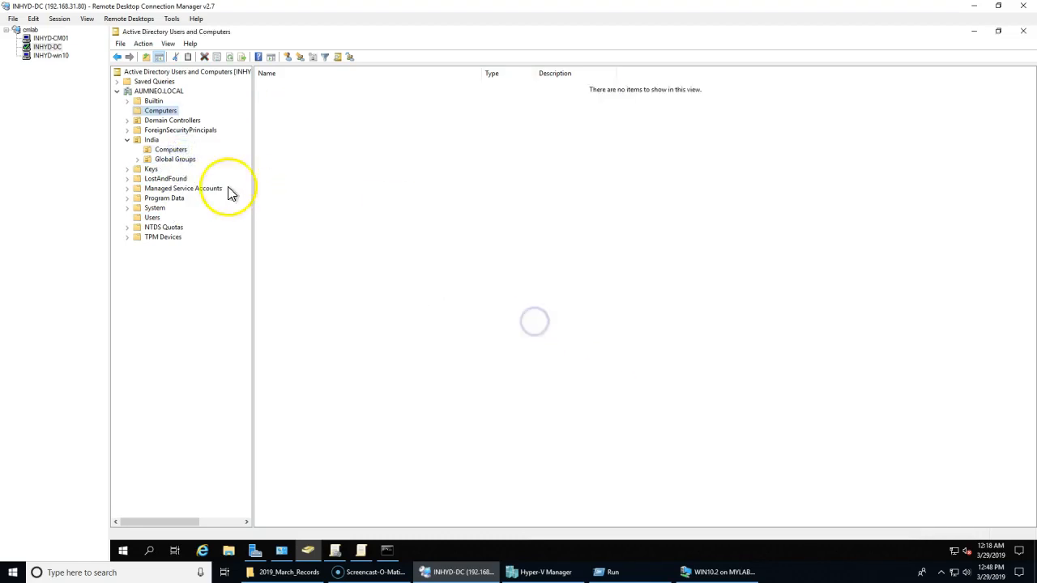
click(170, 150)
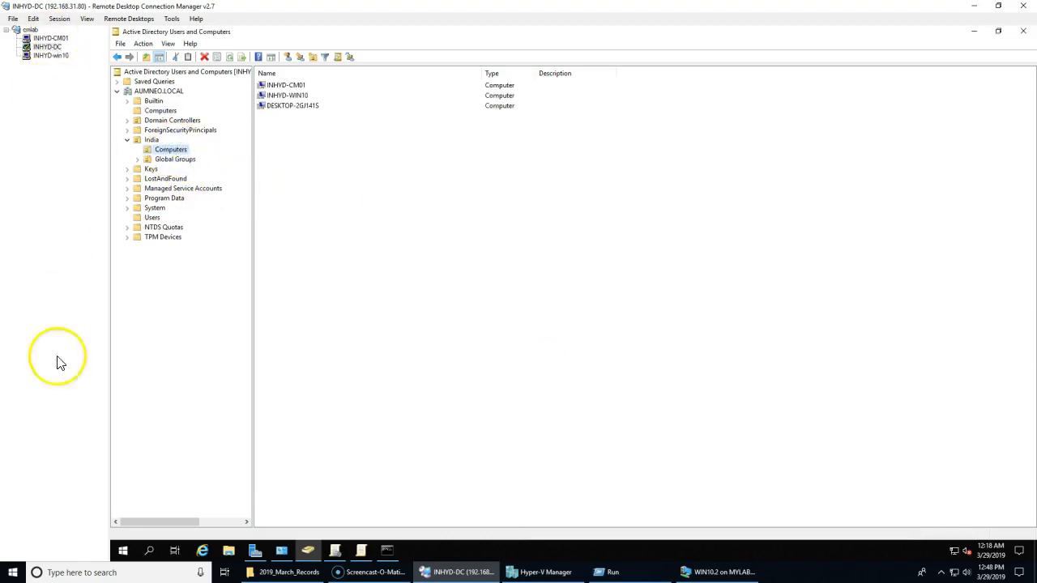
Step: Copy DESKTOP-2GJ141S's name from its properties dialog, then close it
right_click(291, 106)
click(315, 232)
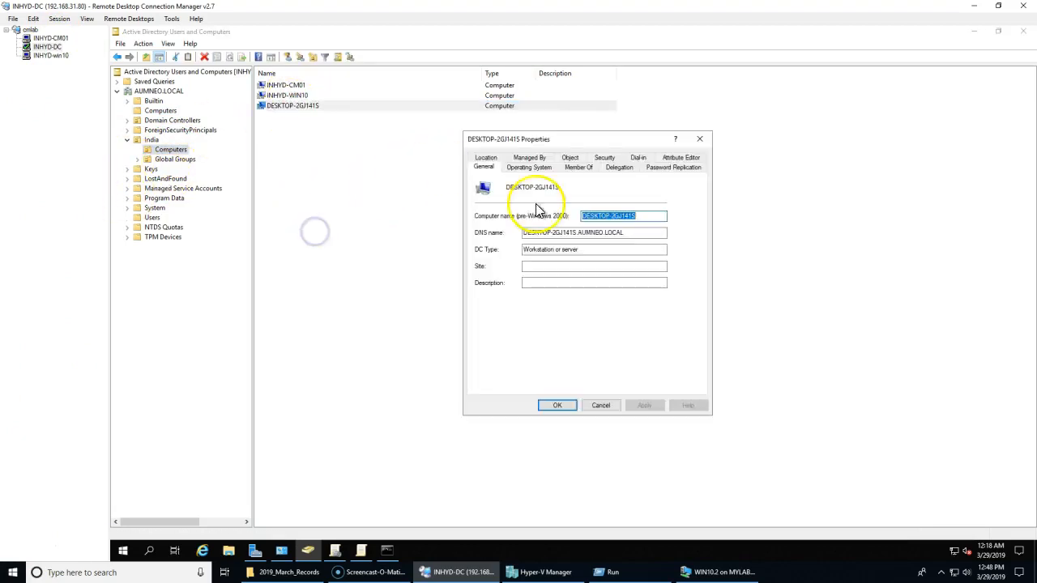
right_click(622, 213)
click(645, 252)
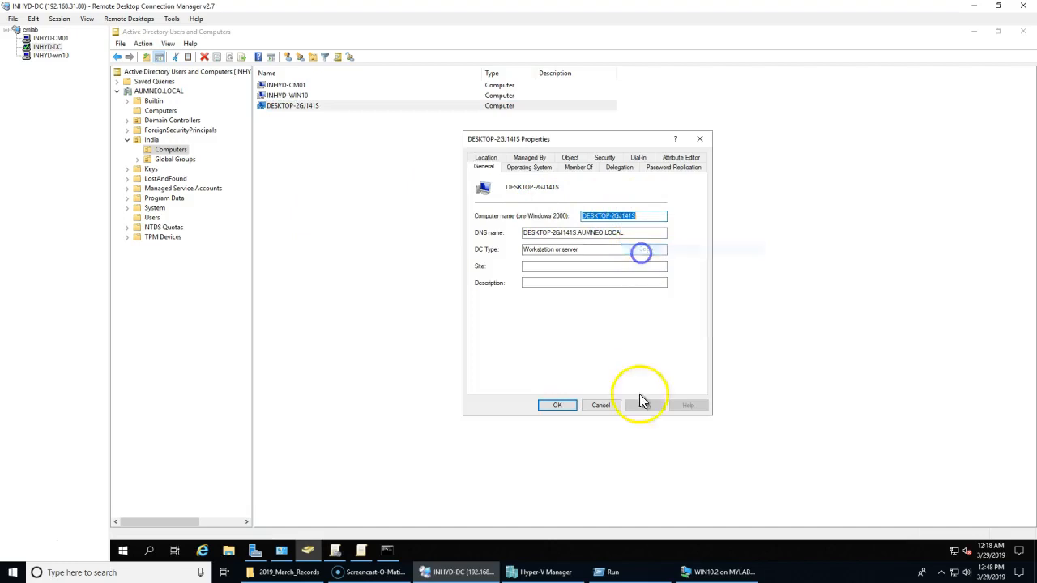
click(600, 405)
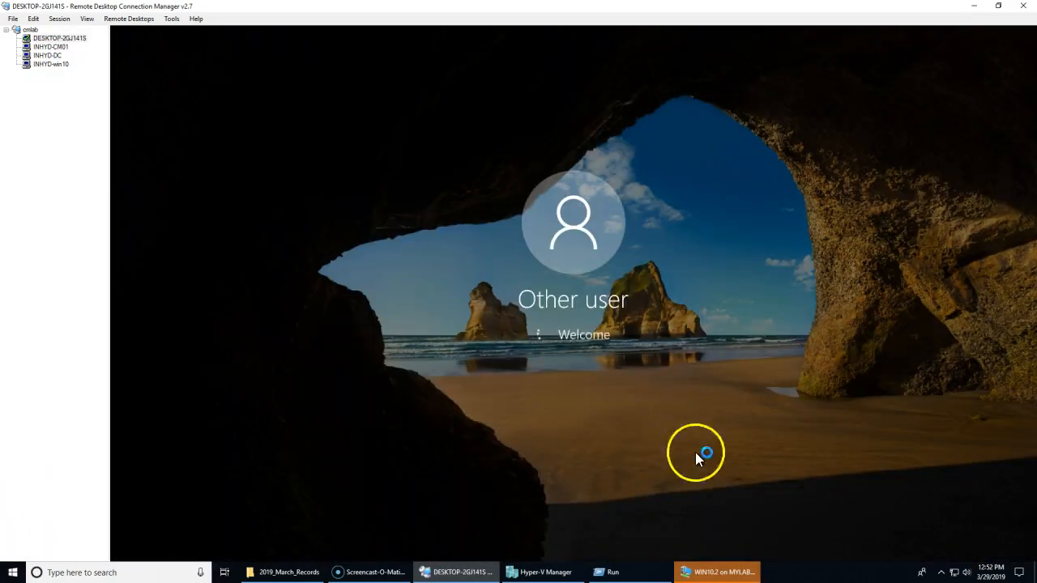
Step: Close the WIN10.2 VM connection window
click(720, 575)
right_click(720, 576)
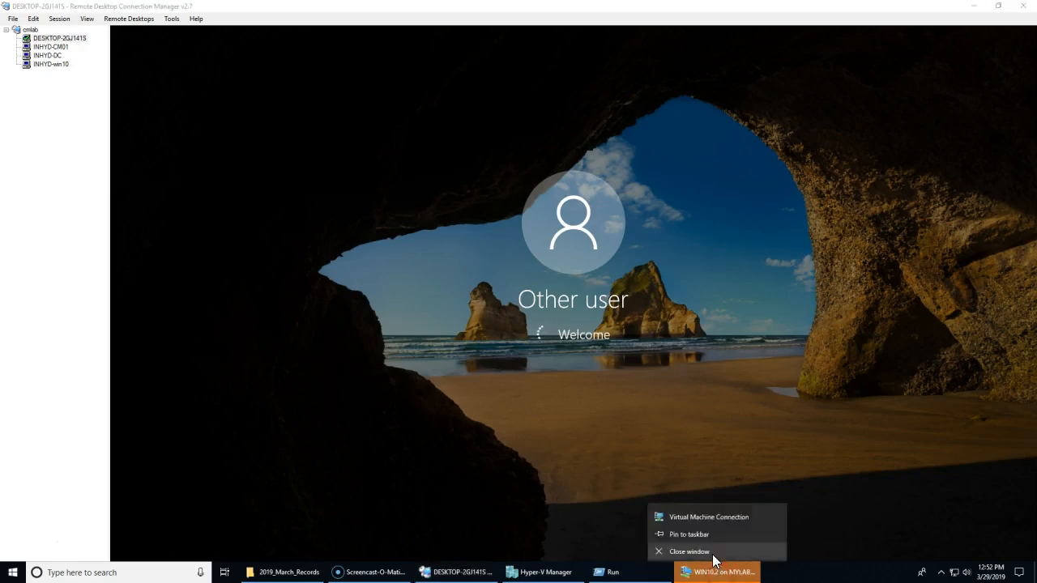
click(712, 553)
click(525, 214)
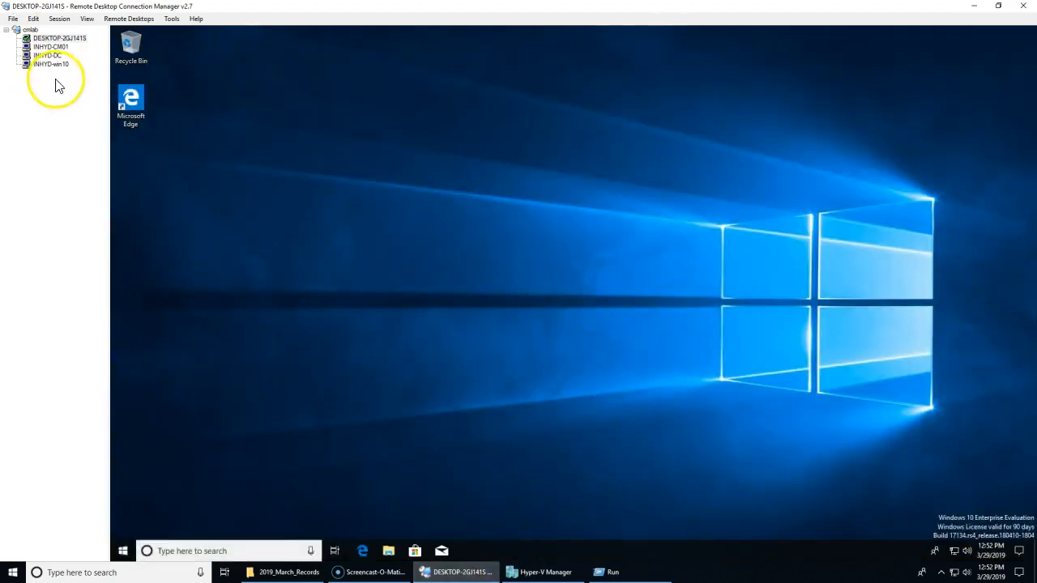
Step: Reload the Devices list in Configuration Manager and select DESKTOP-2GJ141S
click(47, 47)
click(143, 156)
click(146, 170)
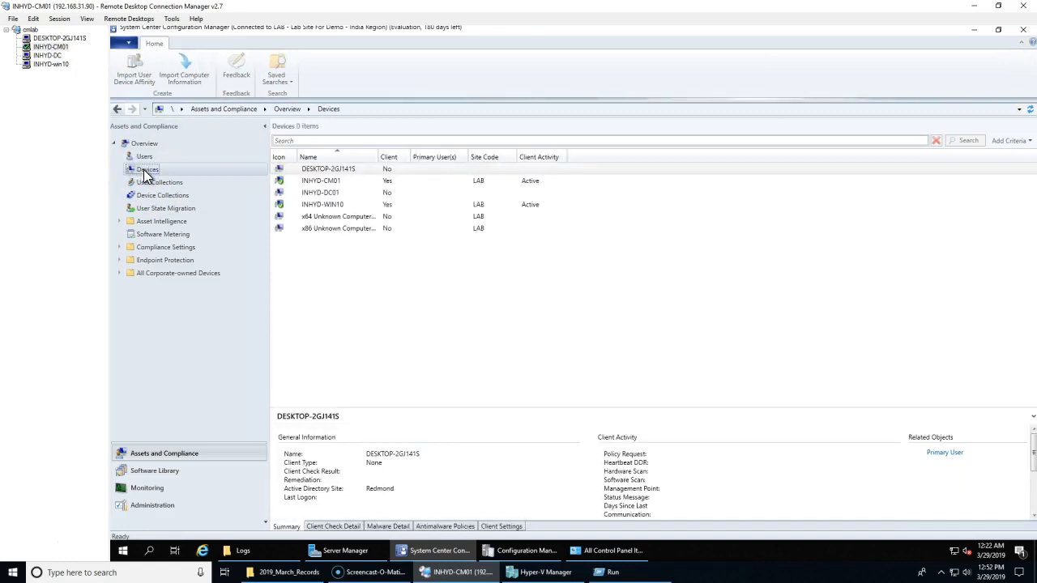
click(380, 363)
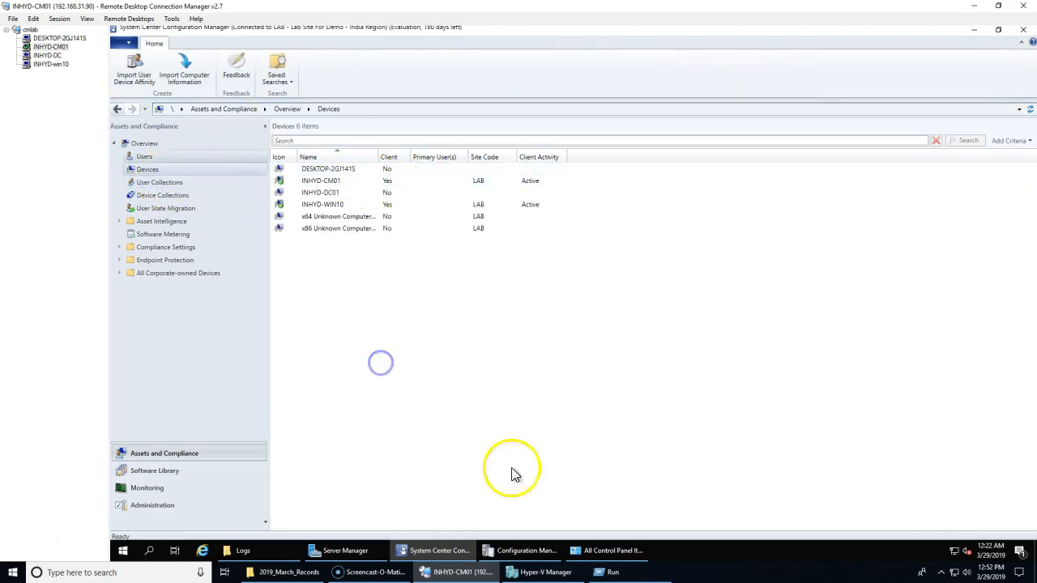
click(326, 169)
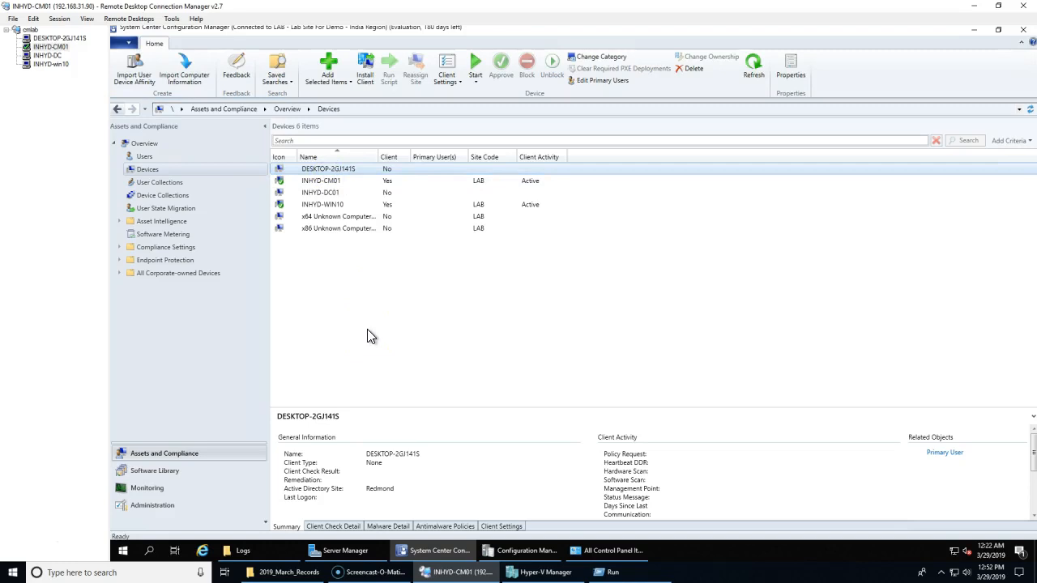
click(364, 270)
click(352, 173)
Step: Confirm the client install on DESKTOP-2GJ141S, review INHYD-DC01 and INHYD-CM01, and view Sites
right_click(351, 171)
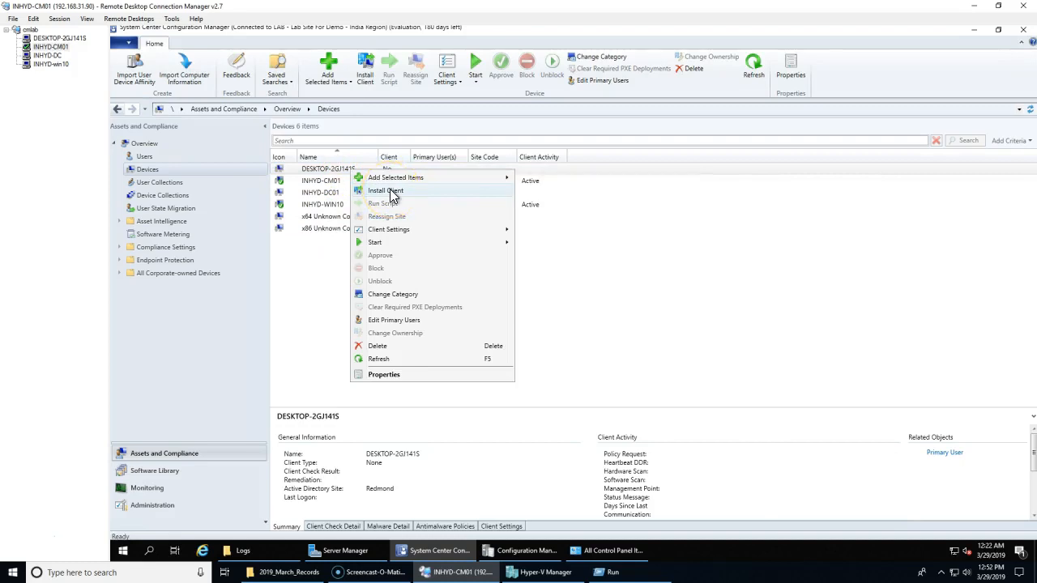
click(392, 192)
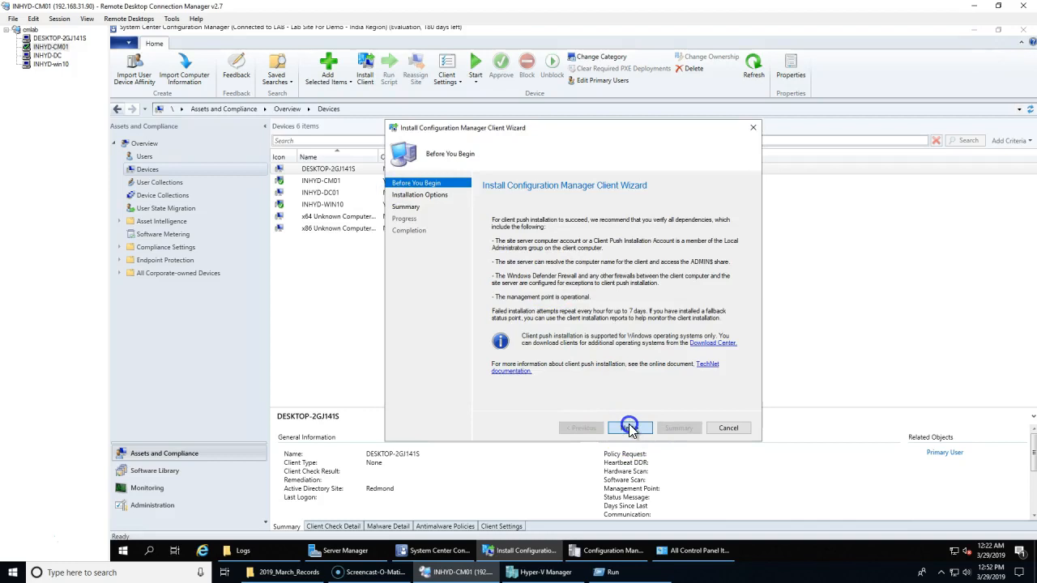
click(728, 428)
click(591, 329)
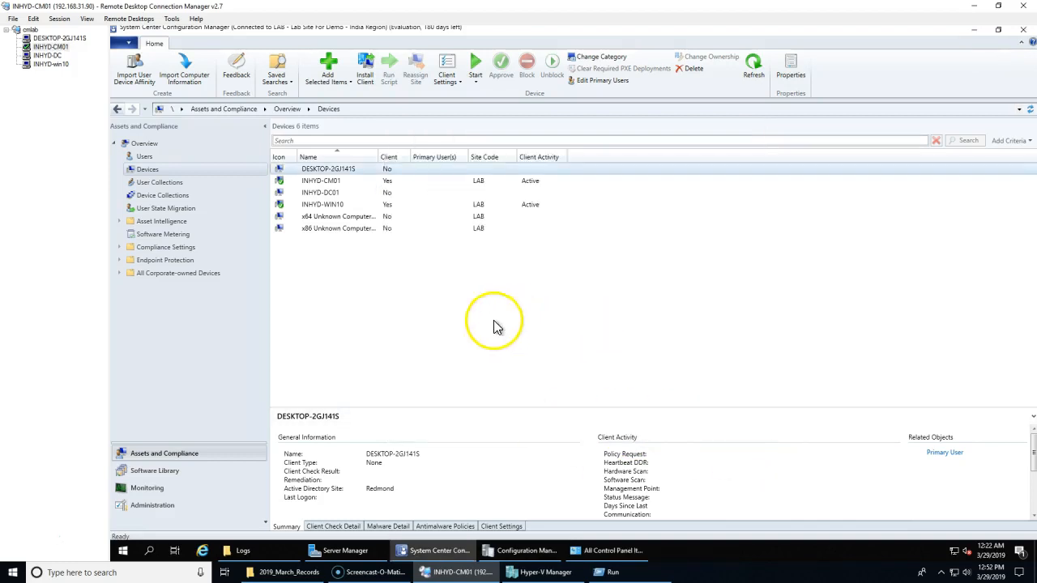
click(325, 193)
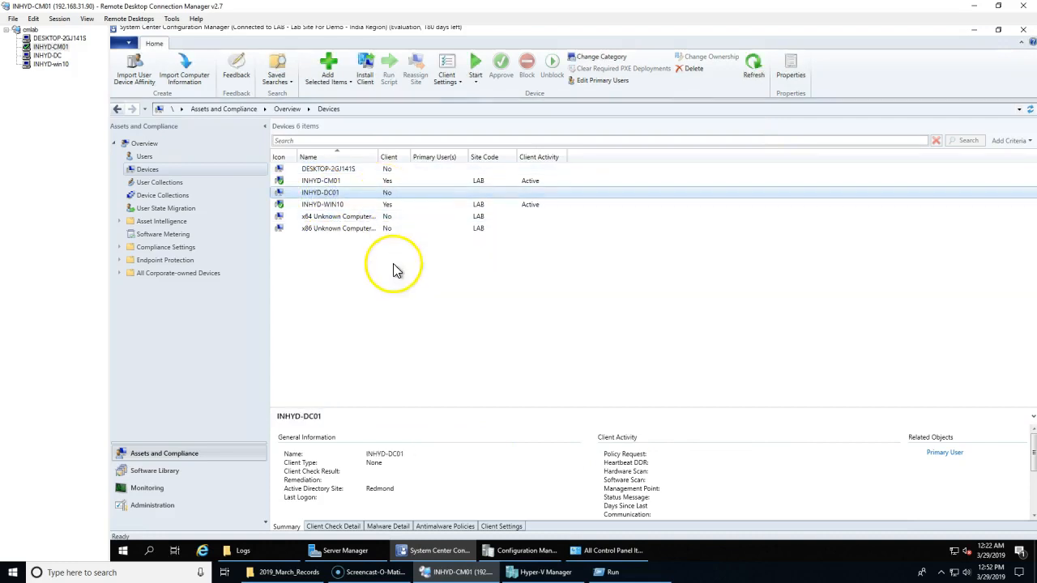
click(339, 181)
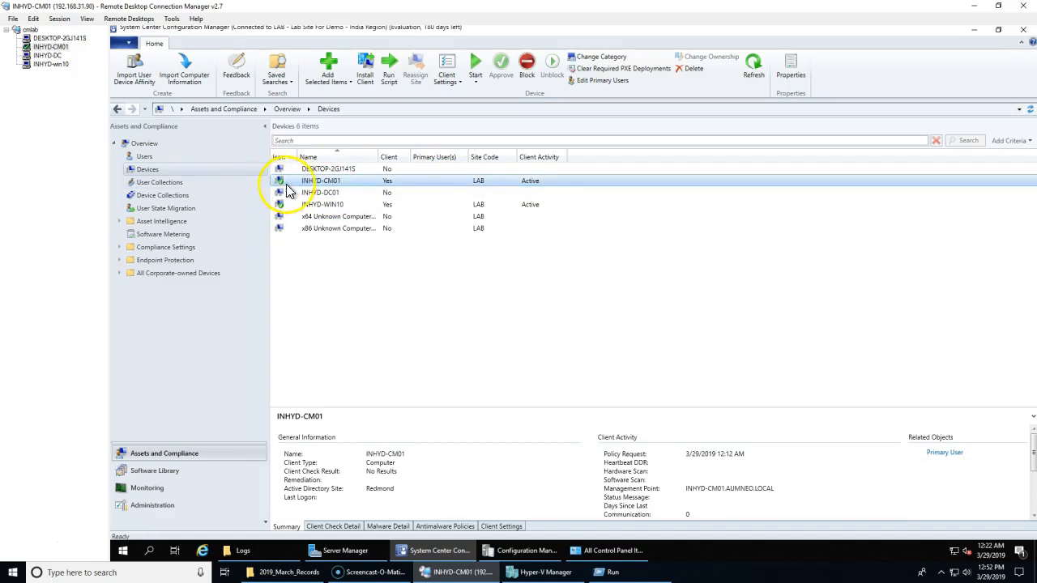
click(170, 505)
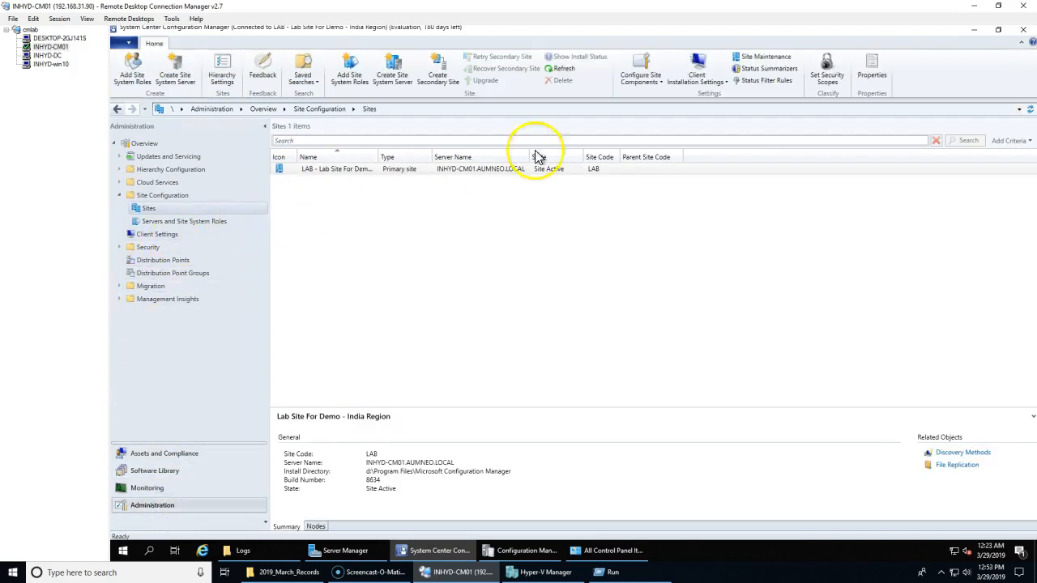
Step: Enable automatic client push for workstations, never on domain controllers, apply, and check the push account
click(698, 81)
click(704, 95)
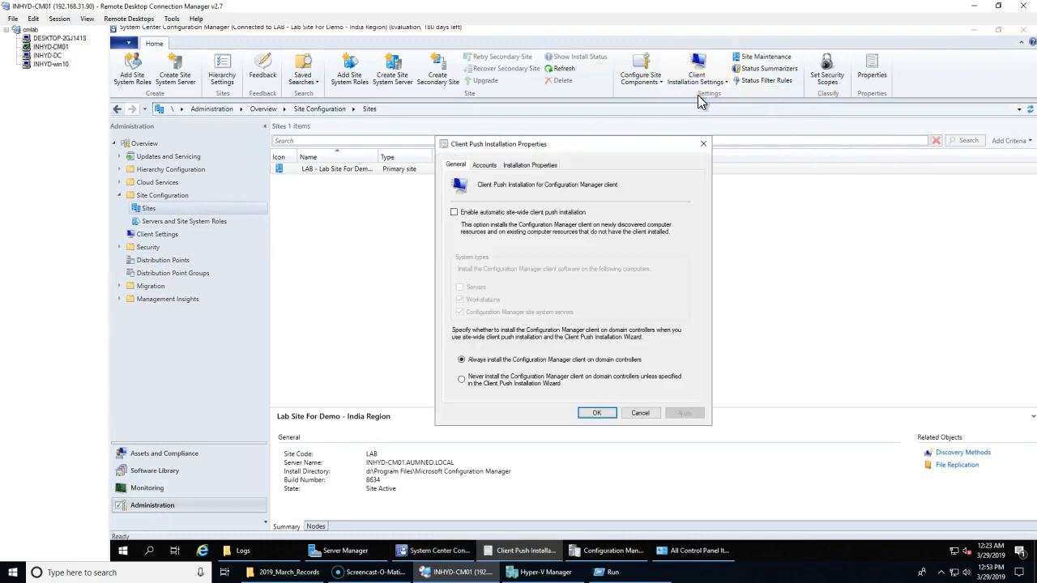
click(486, 217)
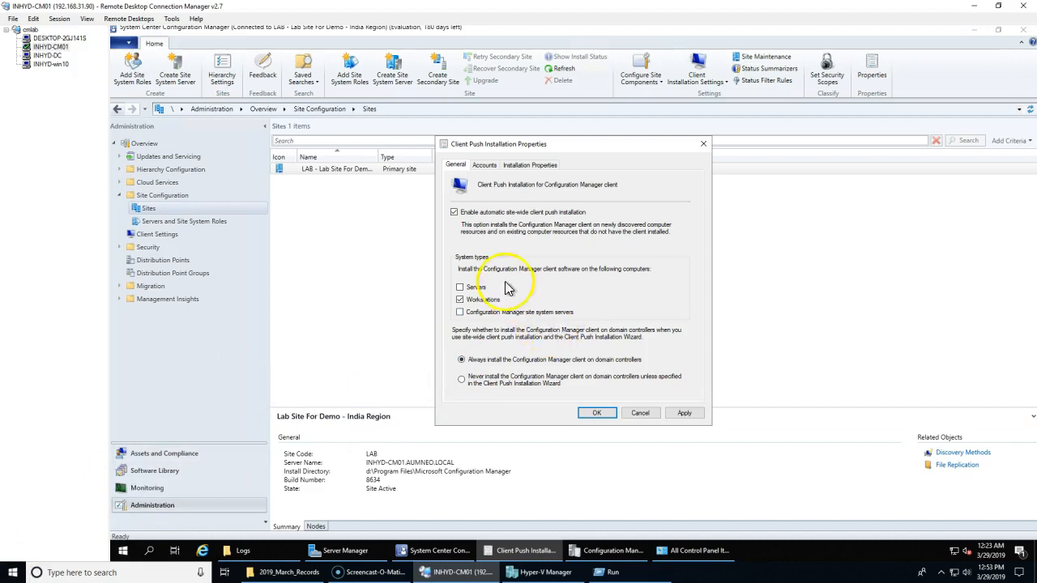
click(498, 378)
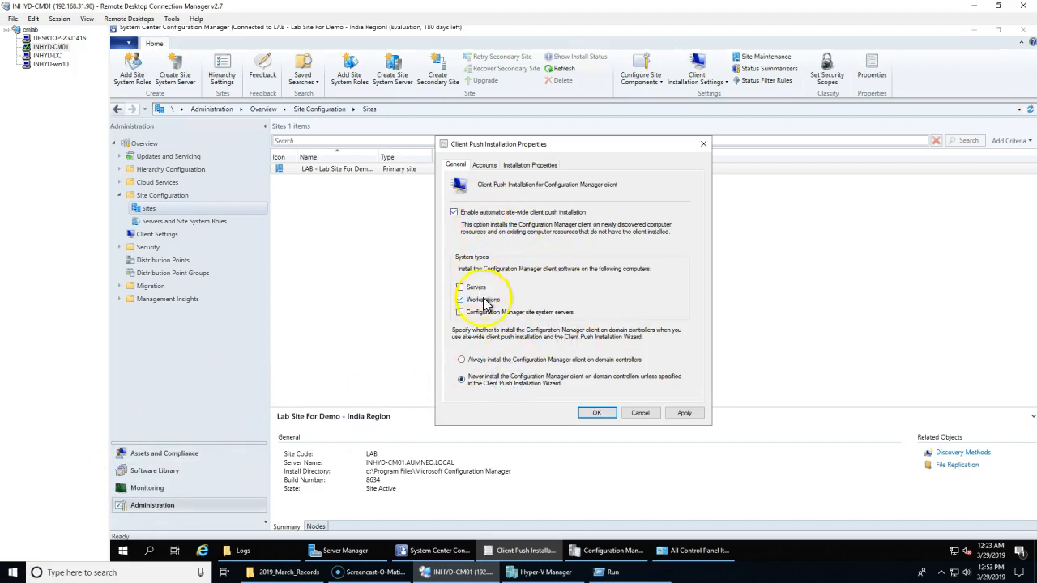
click(685, 414)
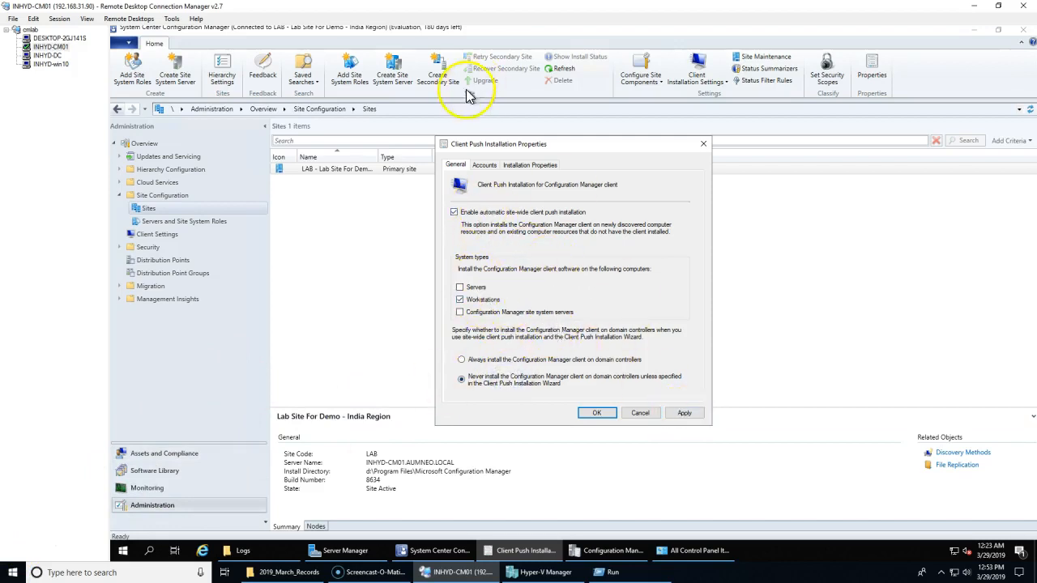
click(484, 164)
click(506, 252)
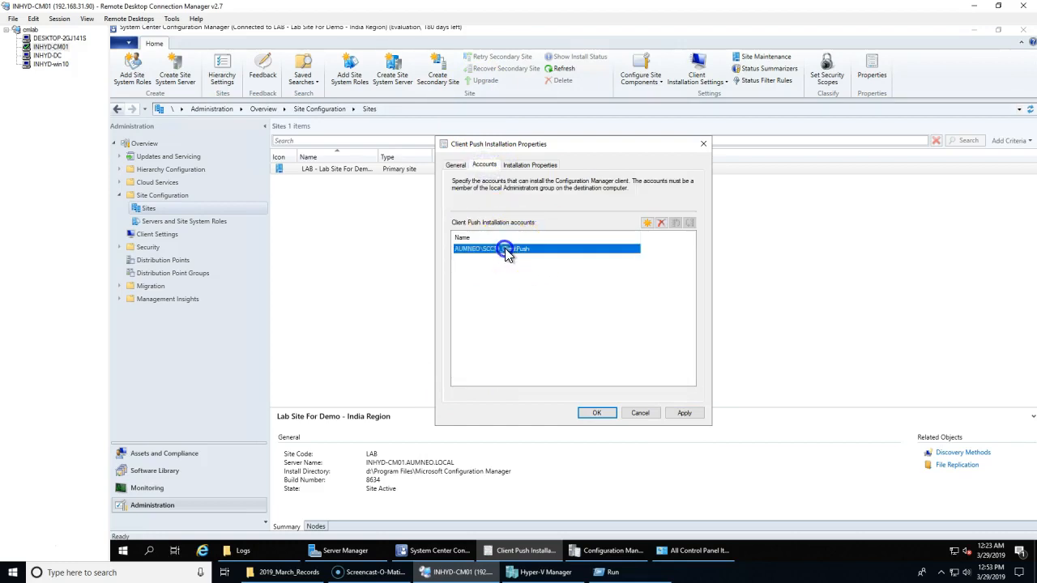
click(53, 38)
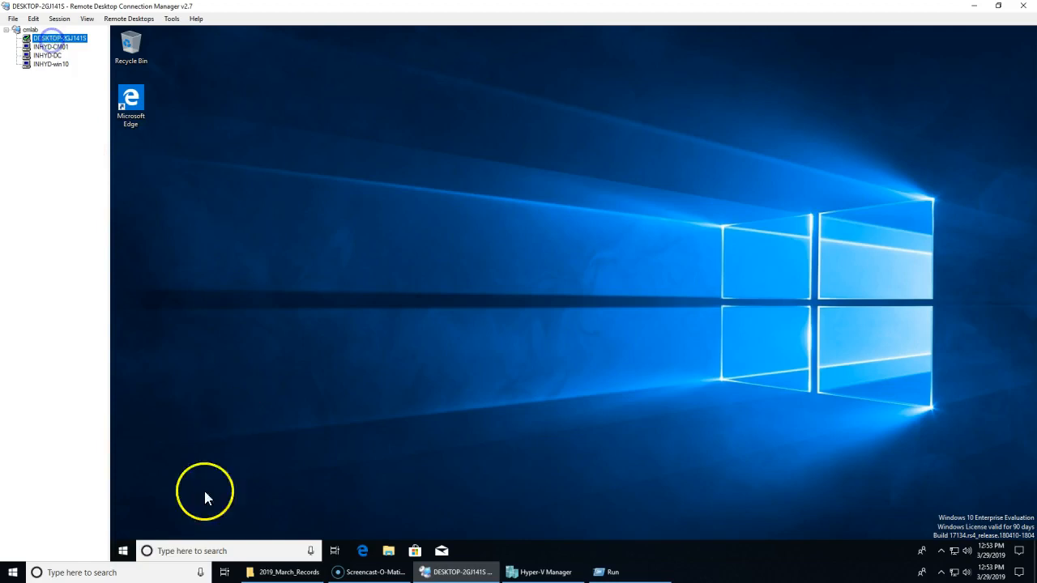
Step: Verify in Computer Management that SCCM_ClientPush belongs to the VM's Administrators group
right_click(124, 551)
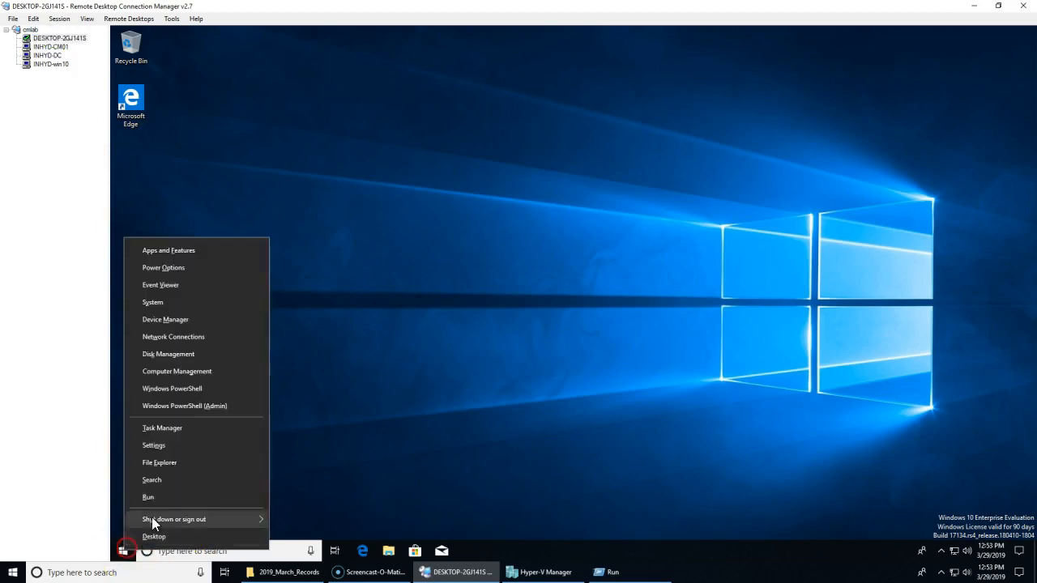
click(190, 371)
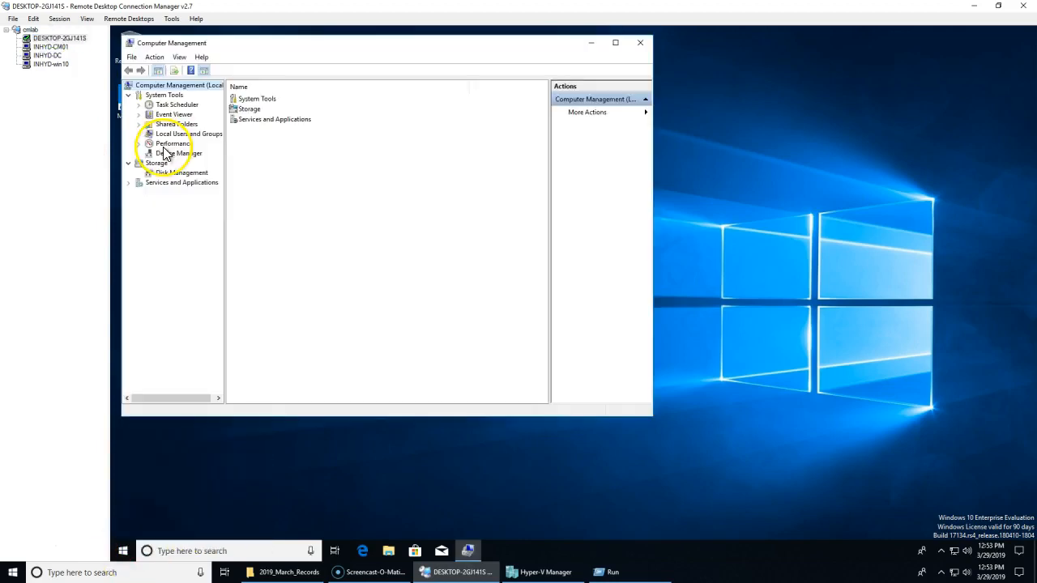
double_click(152, 135)
click(175, 153)
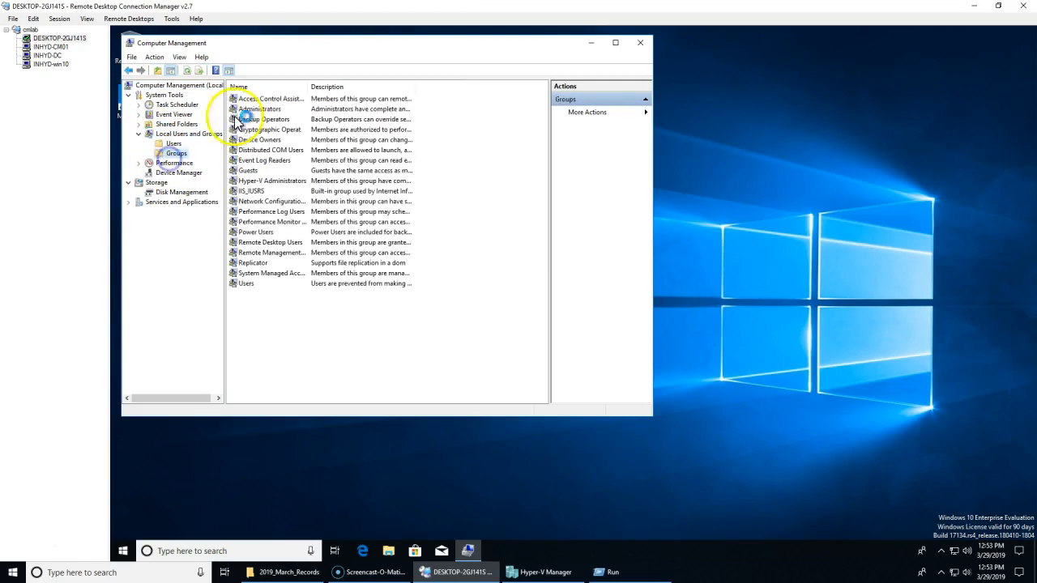
click(260, 118)
double_click(259, 109)
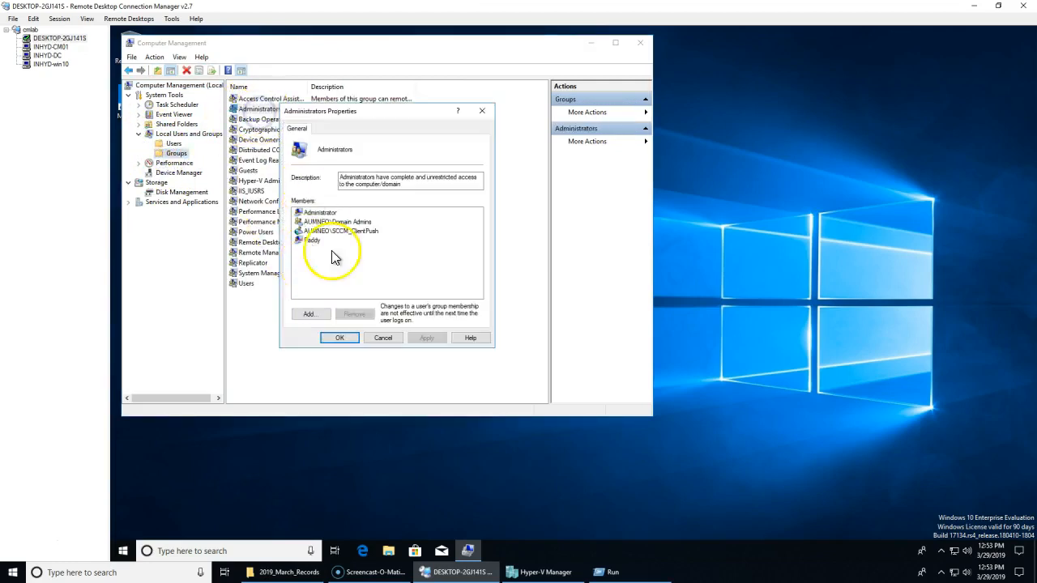
click(349, 232)
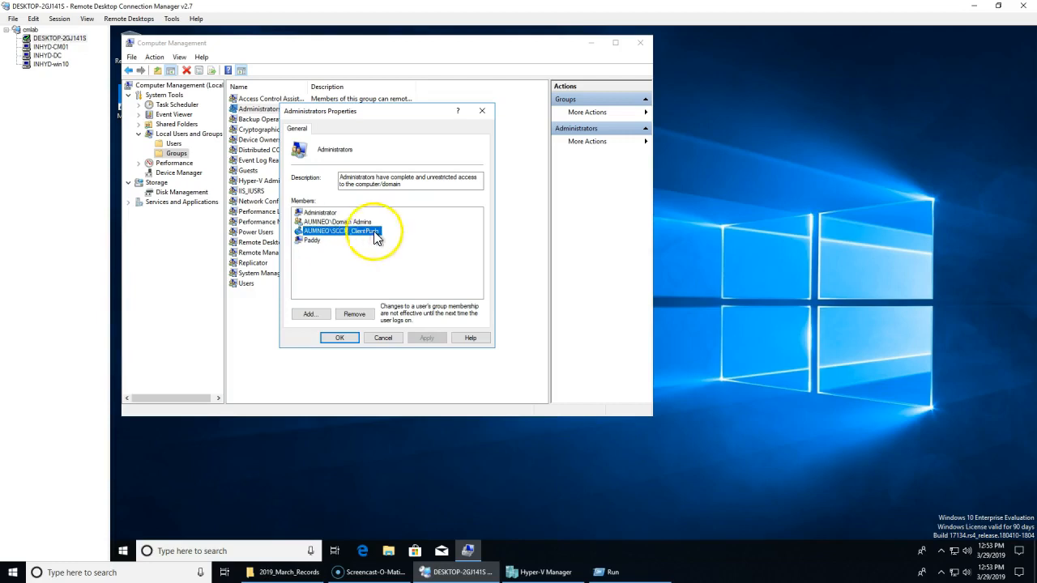
click(384, 338)
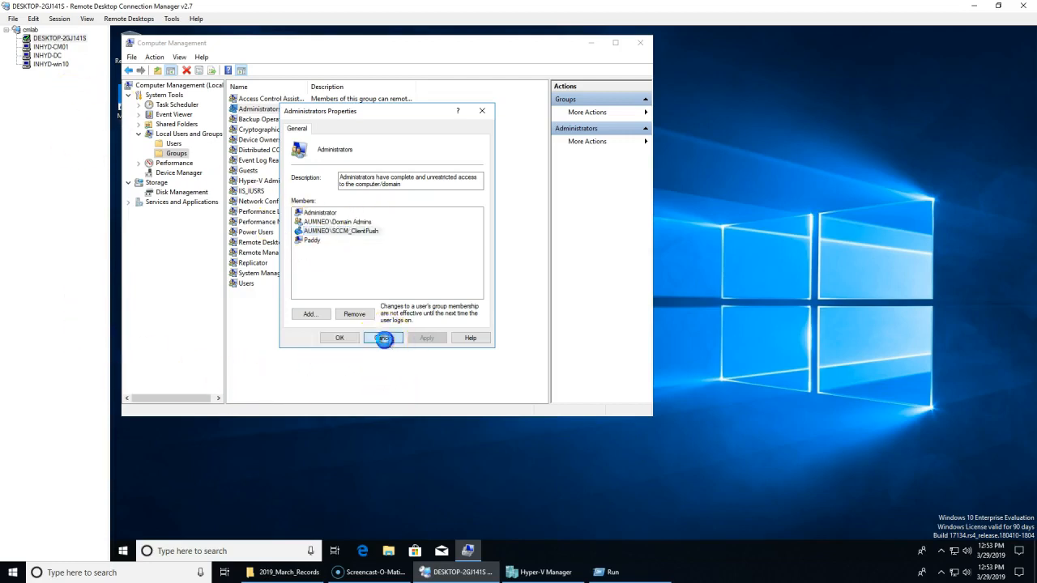
click(63, 47)
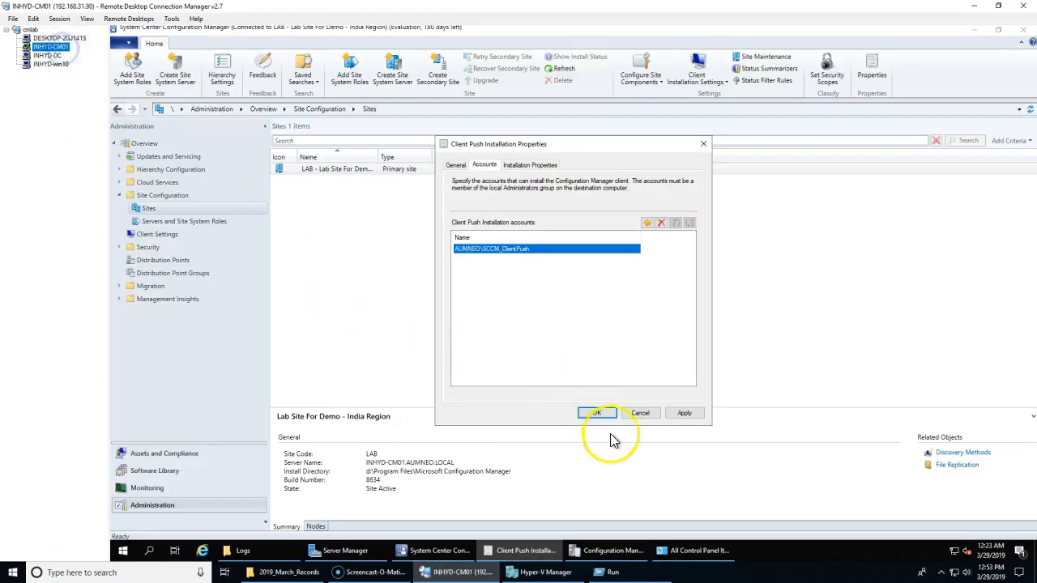
Step: Apply and save the client push settings from the General tab, closing the dialog
click(457, 166)
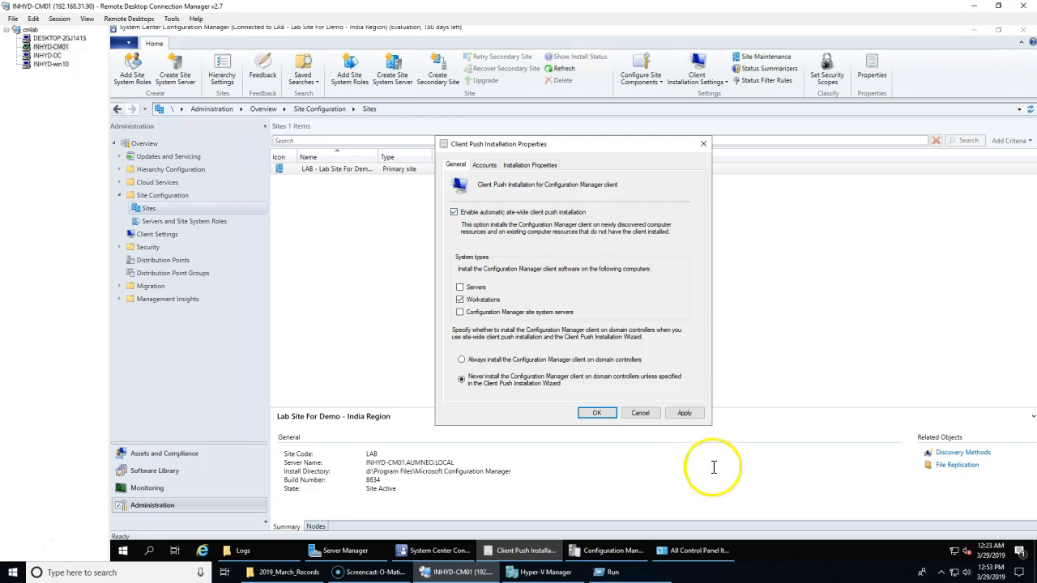
click(686, 414)
click(596, 414)
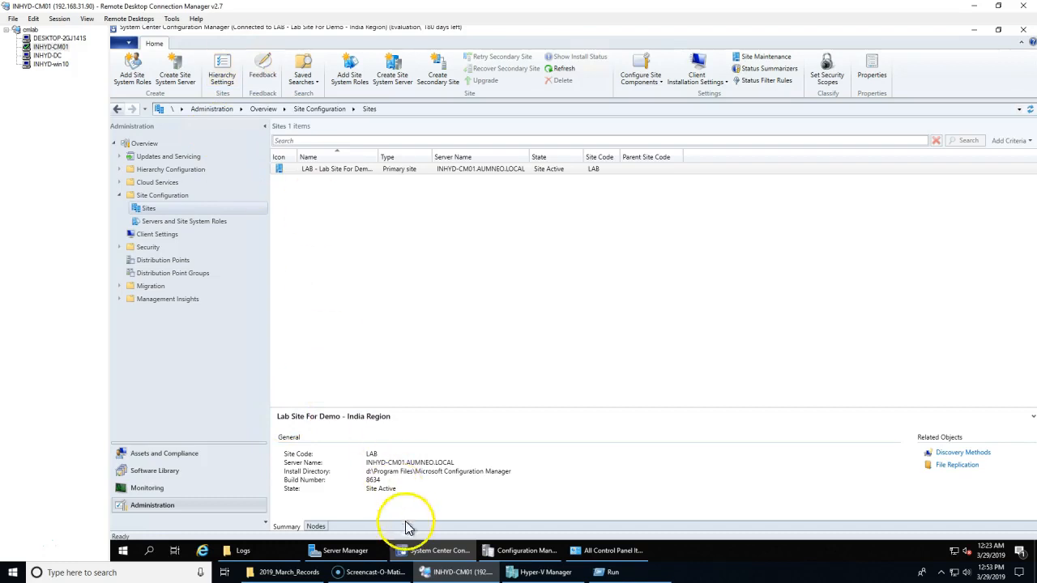
click(530, 551)
scroll(316, 397, down, 10)
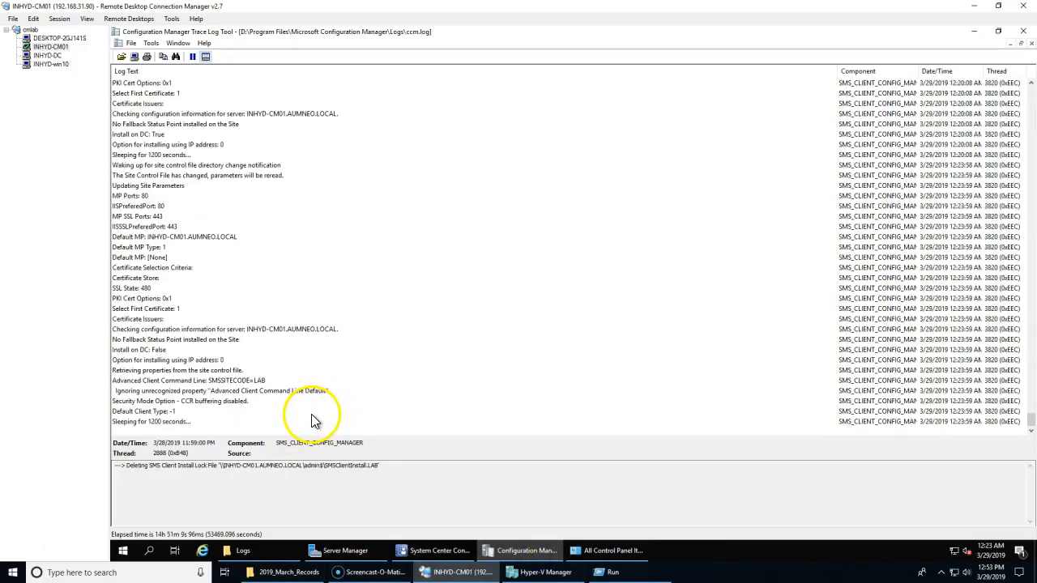
click(301, 383)
click(273, 402)
click(278, 392)
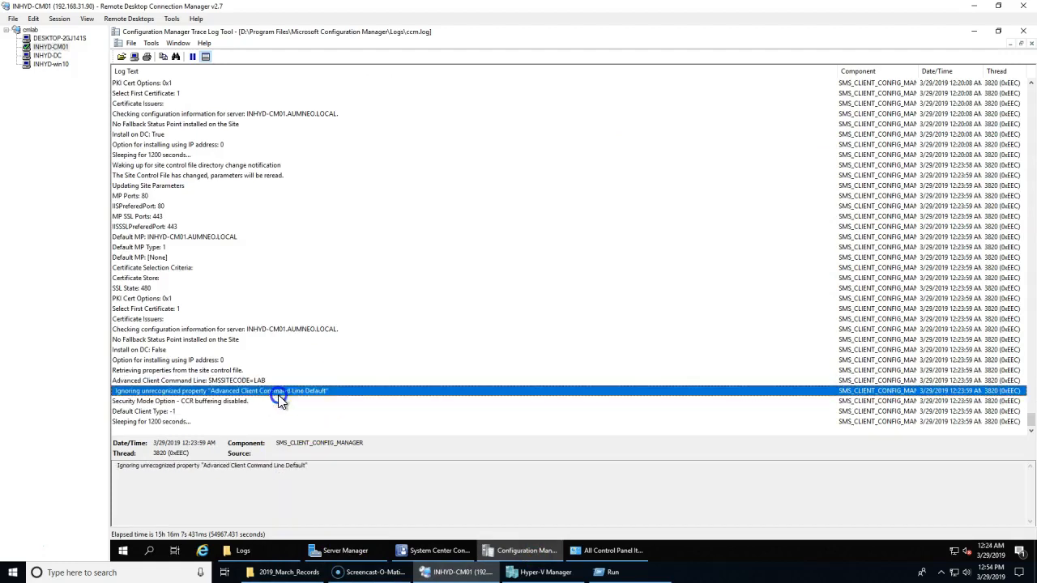
click(285, 392)
click(217, 421)
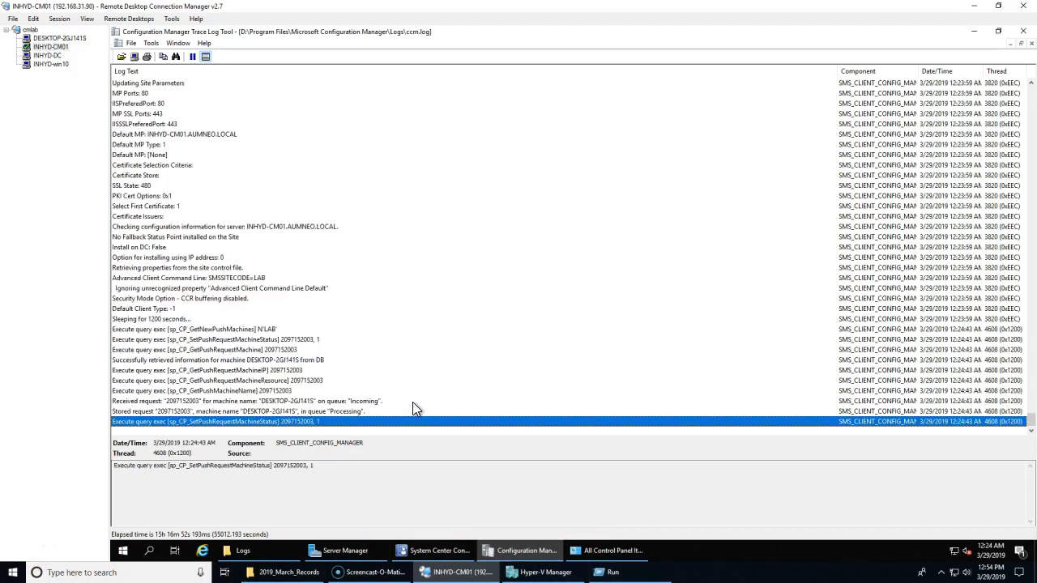
click(288, 380)
click(295, 411)
click(314, 380)
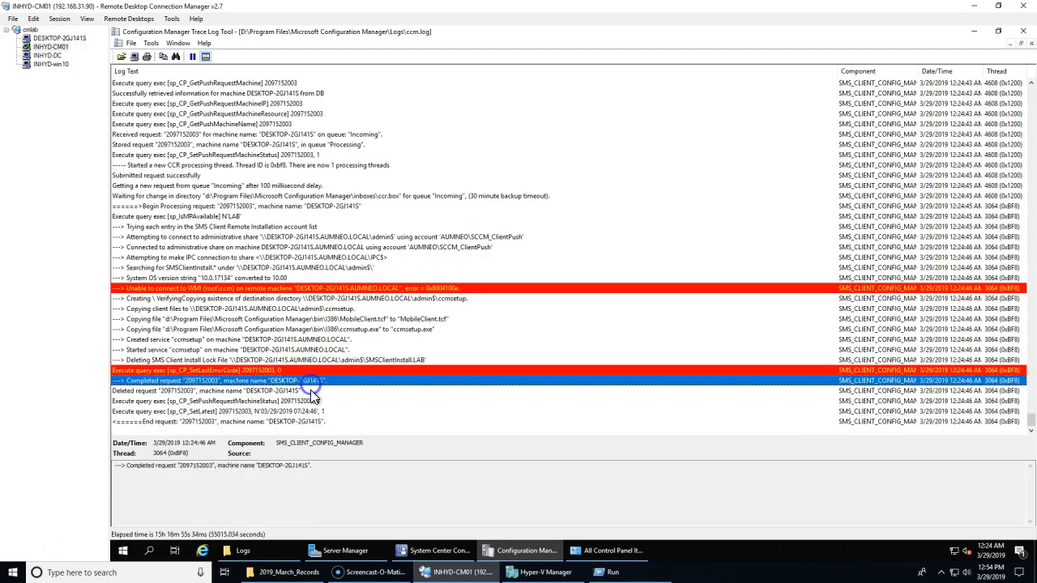
click(314, 391)
click(315, 422)
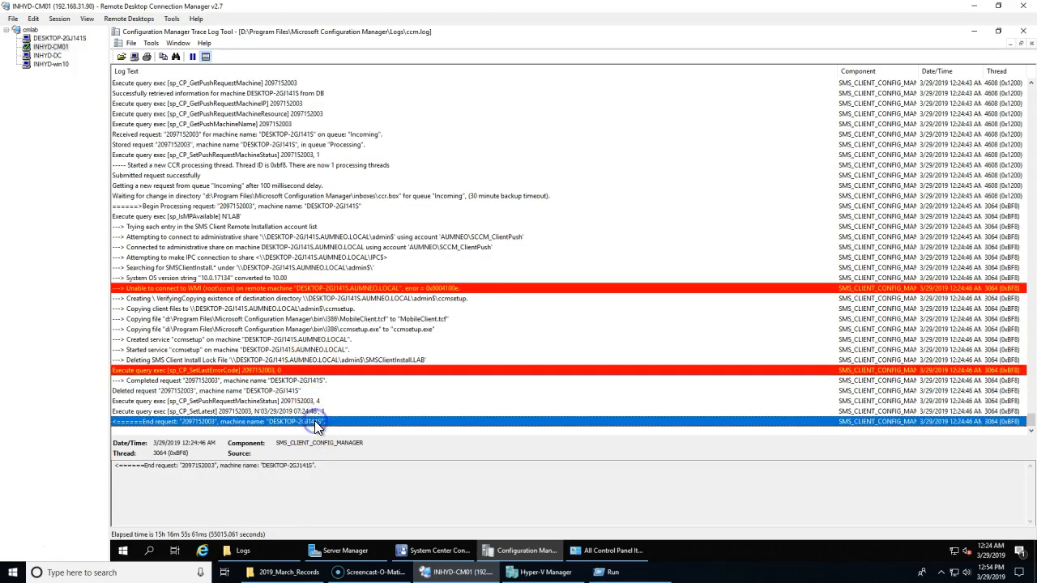
click(375, 360)
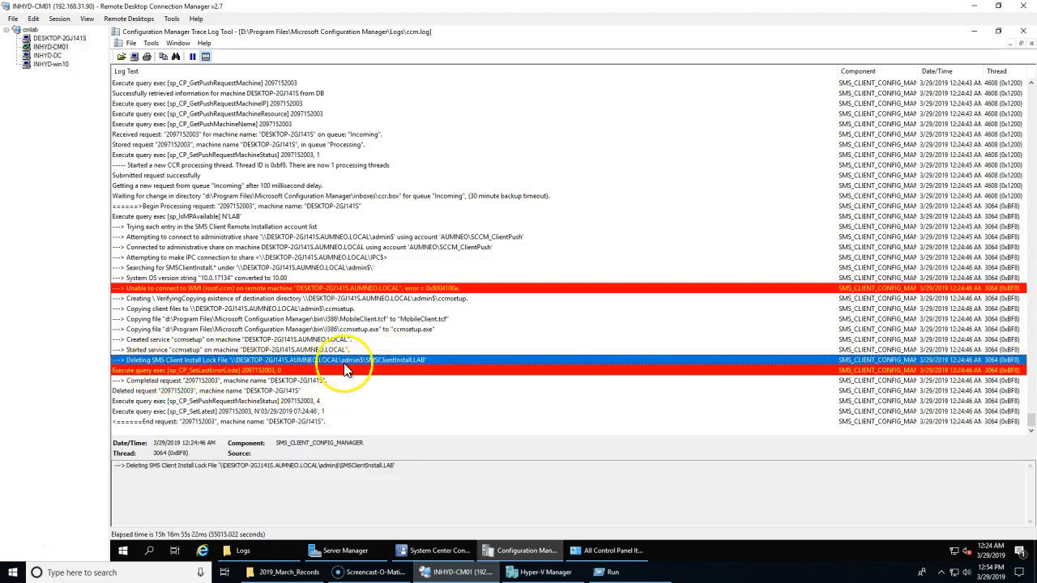
click(360, 329)
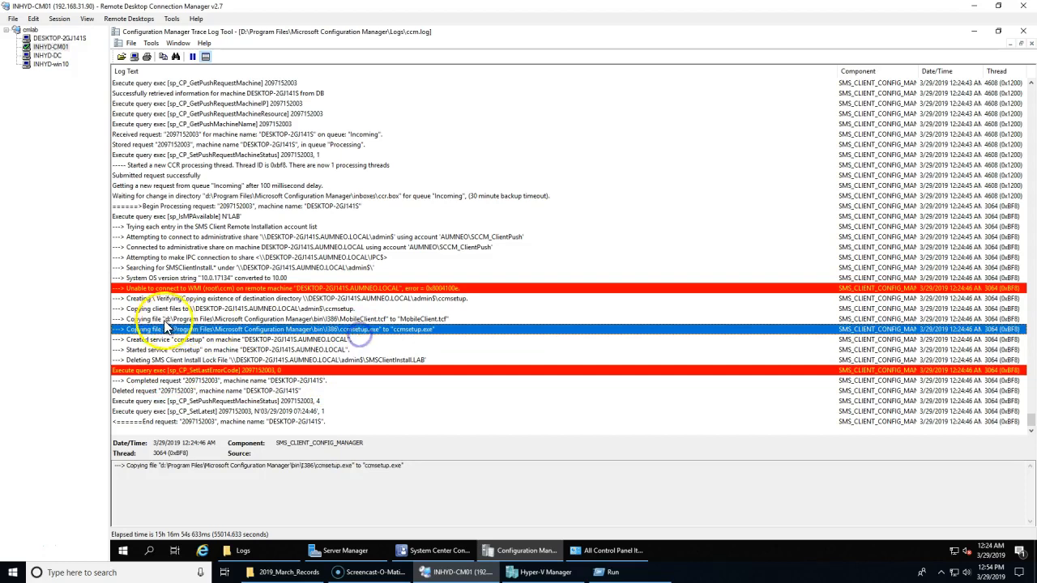
click(287, 299)
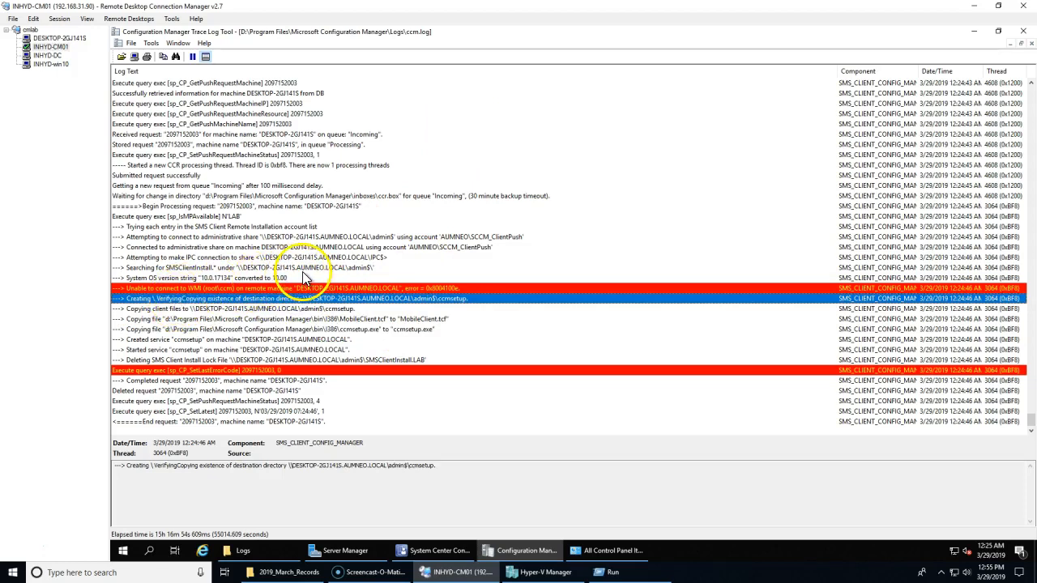
click(339, 267)
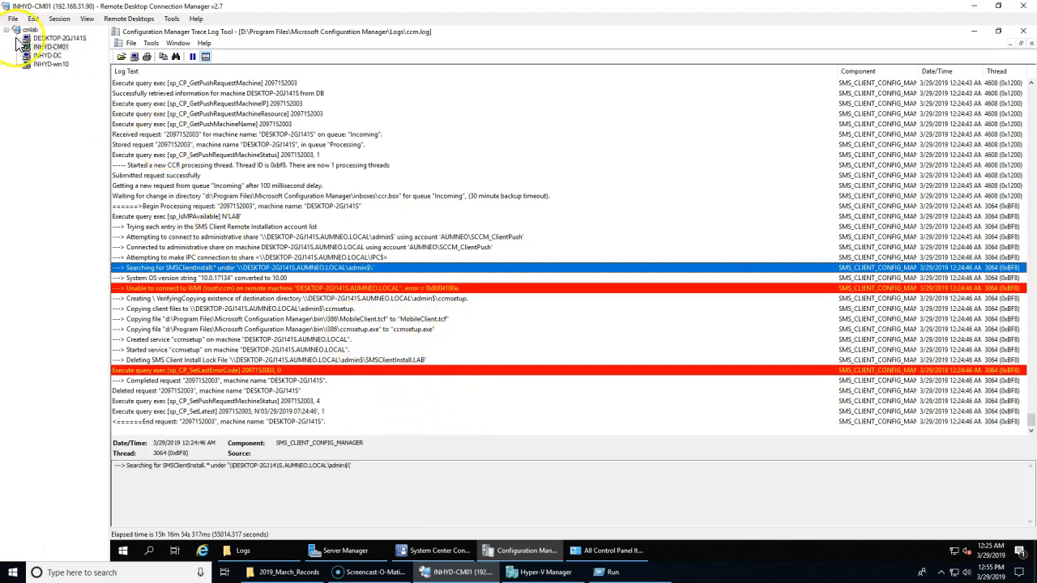
Step: Browse to the C:\Windows\ccmsetup\Logs folder on the VM
click(53, 38)
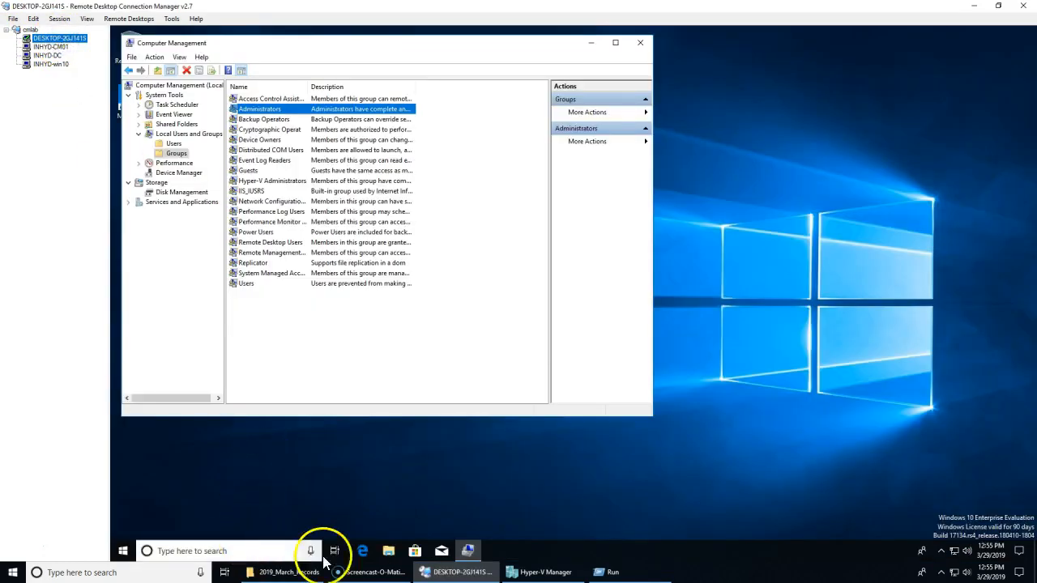
click(389, 551)
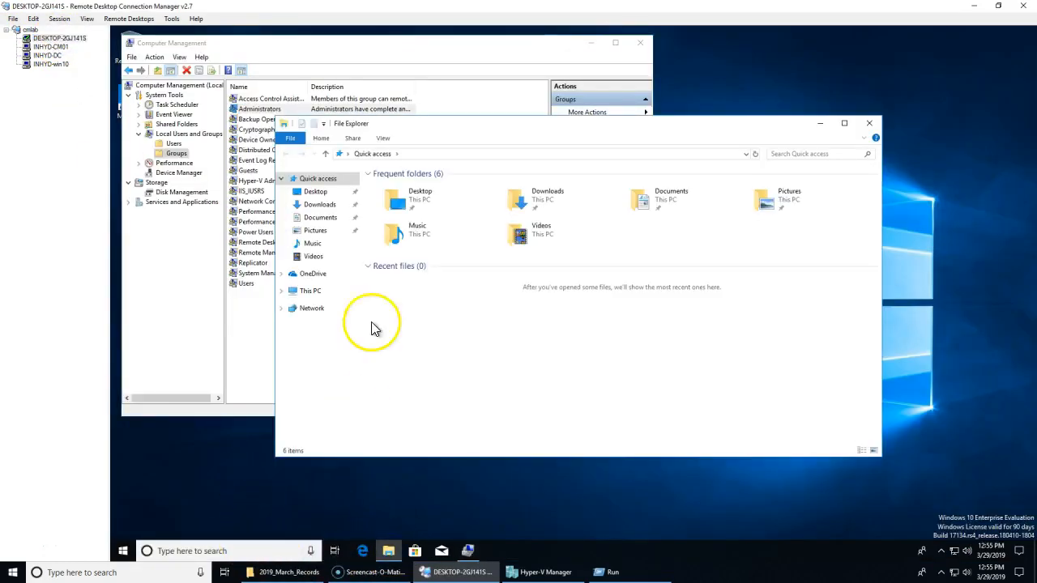
click(315, 291)
double_click(537, 253)
click(379, 234)
double_click(379, 234)
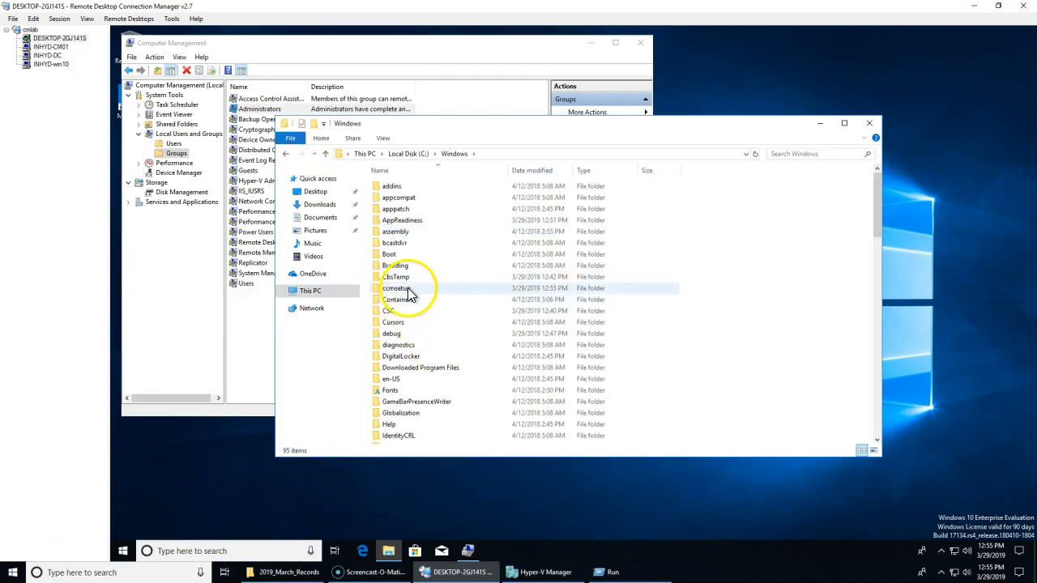
click(409, 296)
double_click(421, 293)
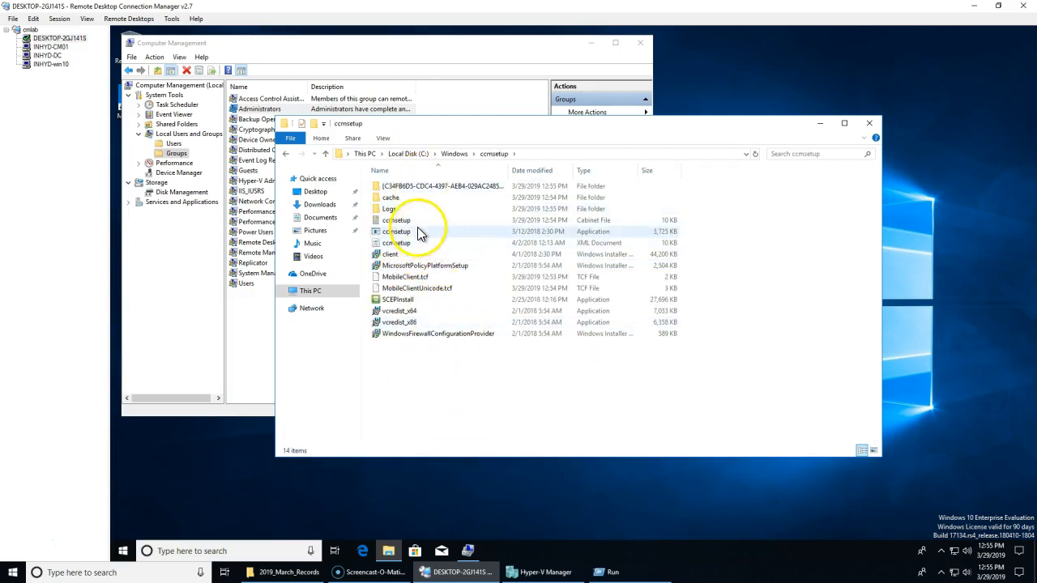
double_click(398, 208)
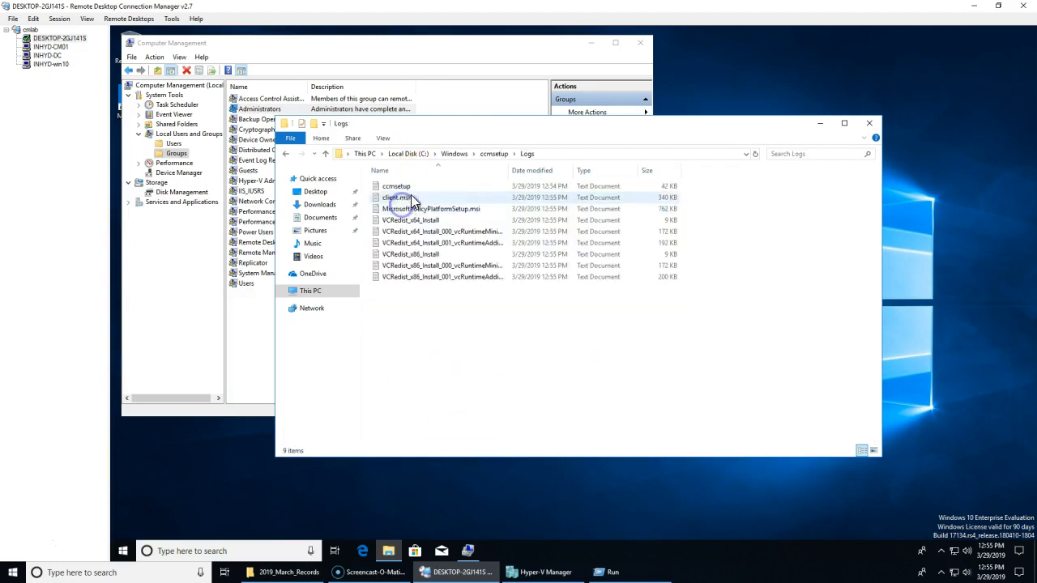
Step: Return to C:\Windows and refresh to reveal the new CCM and ccmcache folders
click(474, 154)
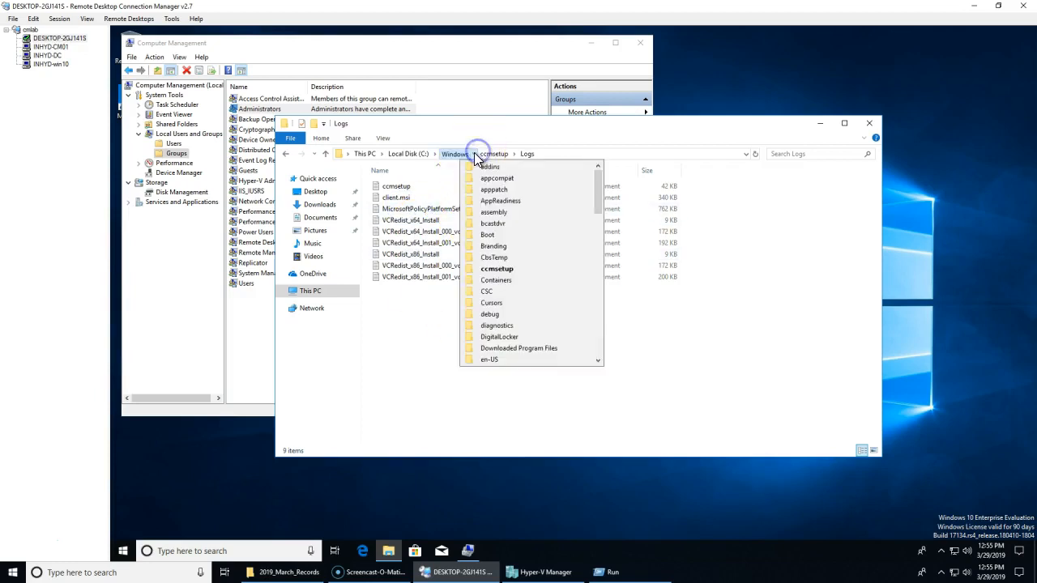
click(463, 154)
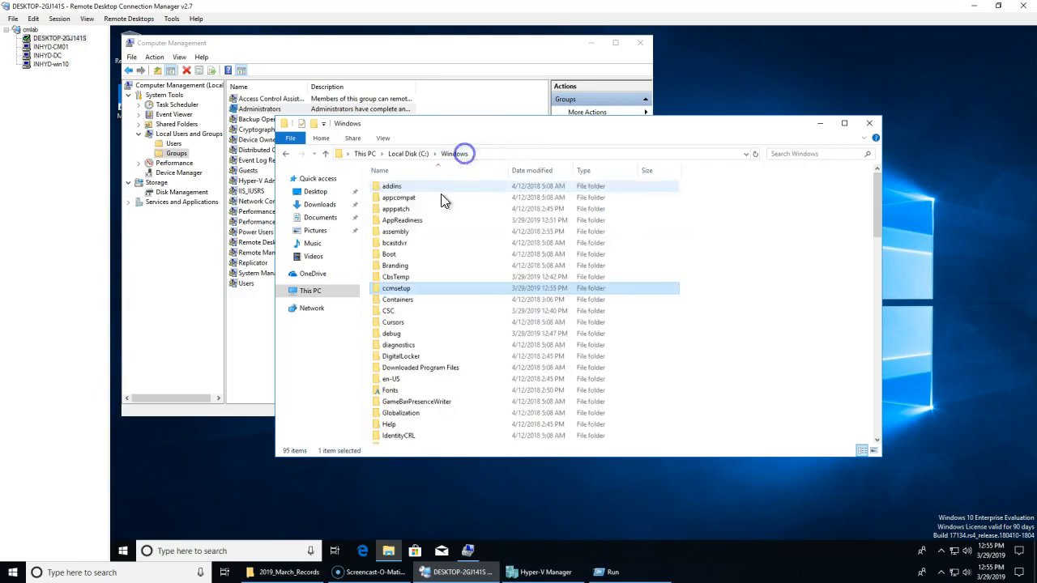
click(770, 306)
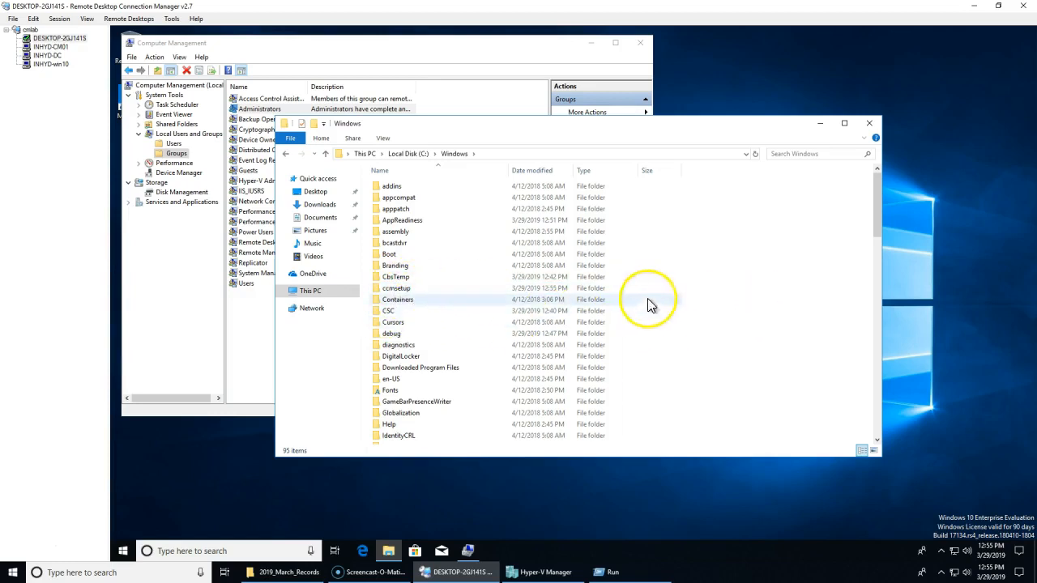
click(755, 156)
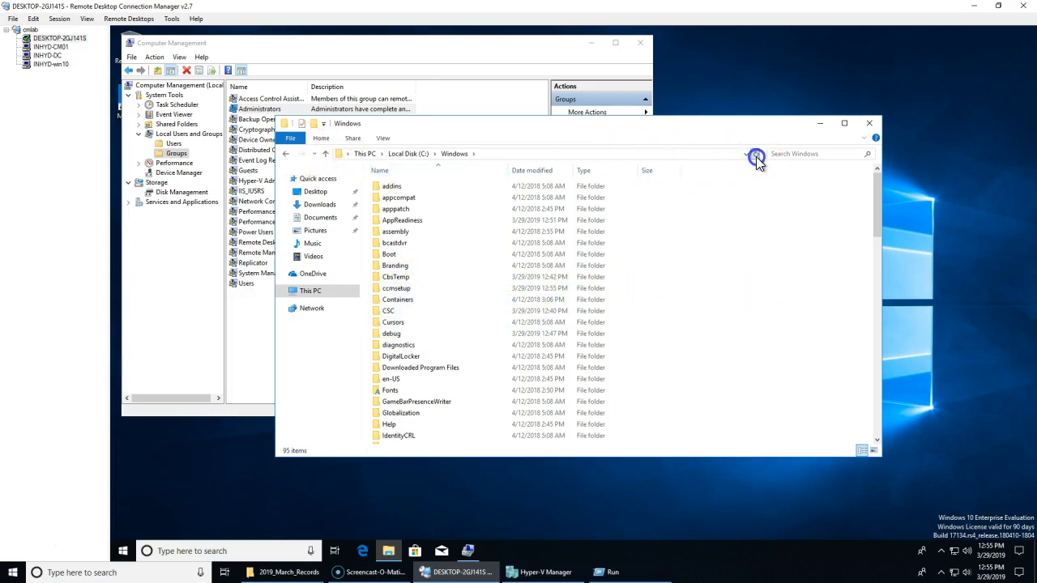
click(27, 546)
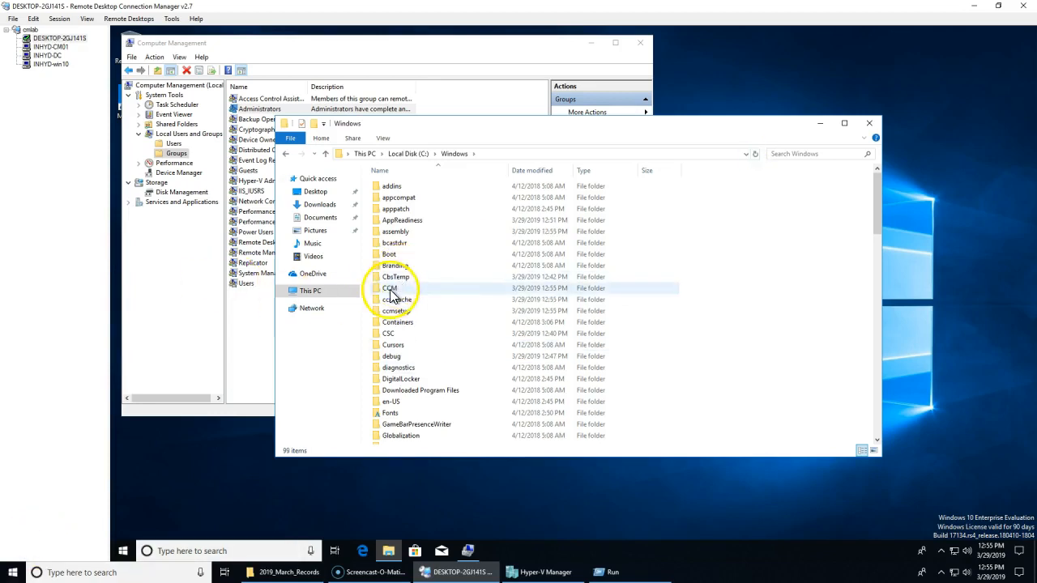
Step: Open the new C:\Windows\CCM\Logs folder in File Explorer
click(442, 290)
double_click(442, 289)
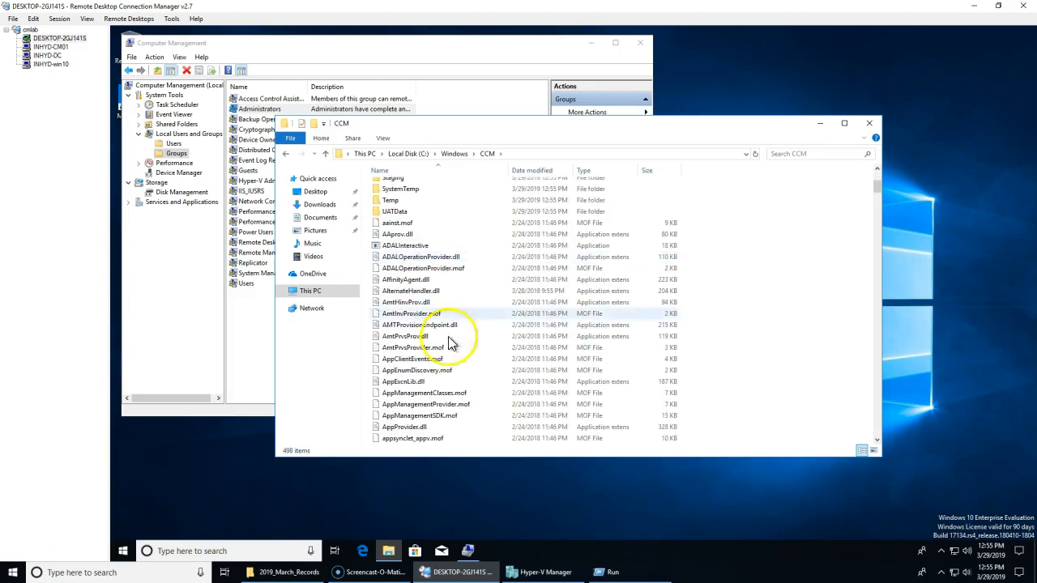
double_click(388, 255)
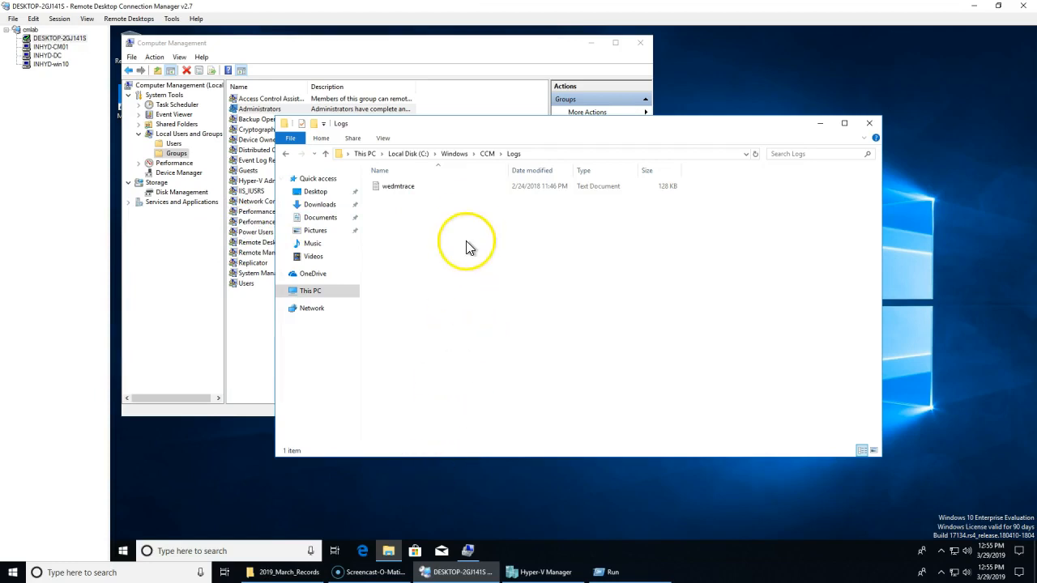
Step: Refresh the Logs folder until the client logs grow from 15 to 57 files, including CcmExec
right_click(497, 346)
click(523, 388)
right_click(540, 243)
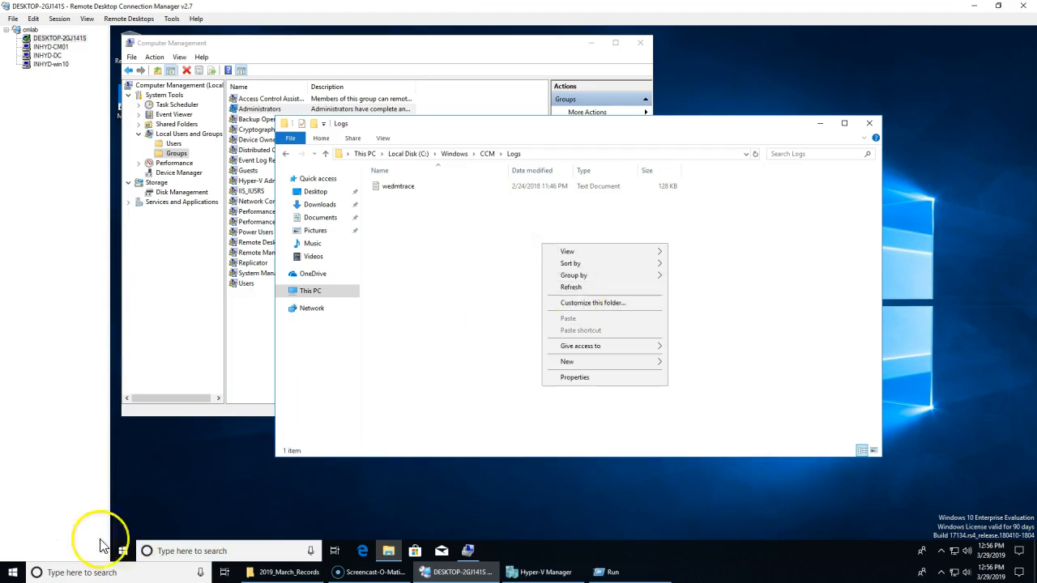
click(599, 287)
click(528, 394)
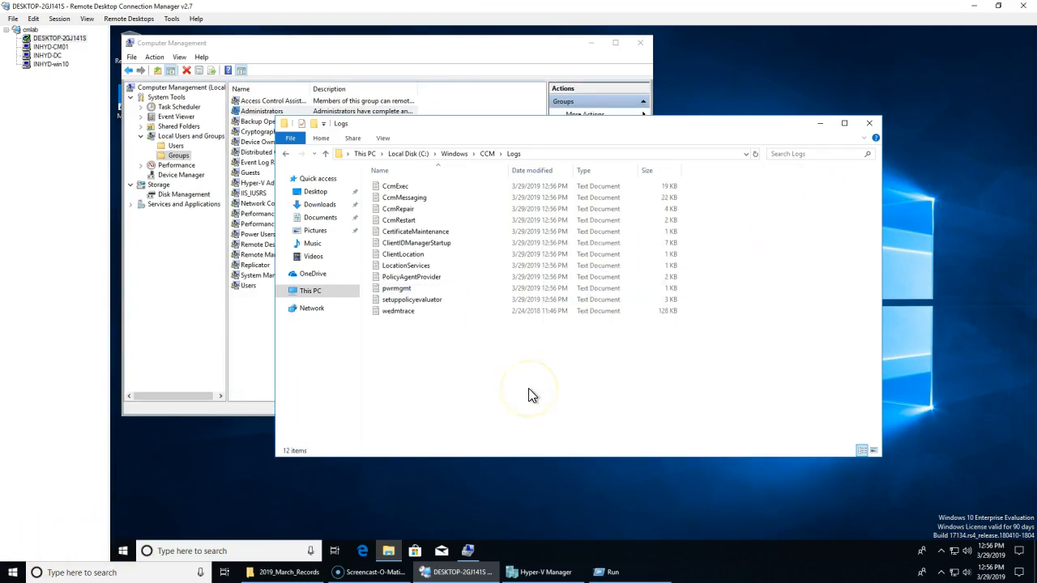
click(528, 393)
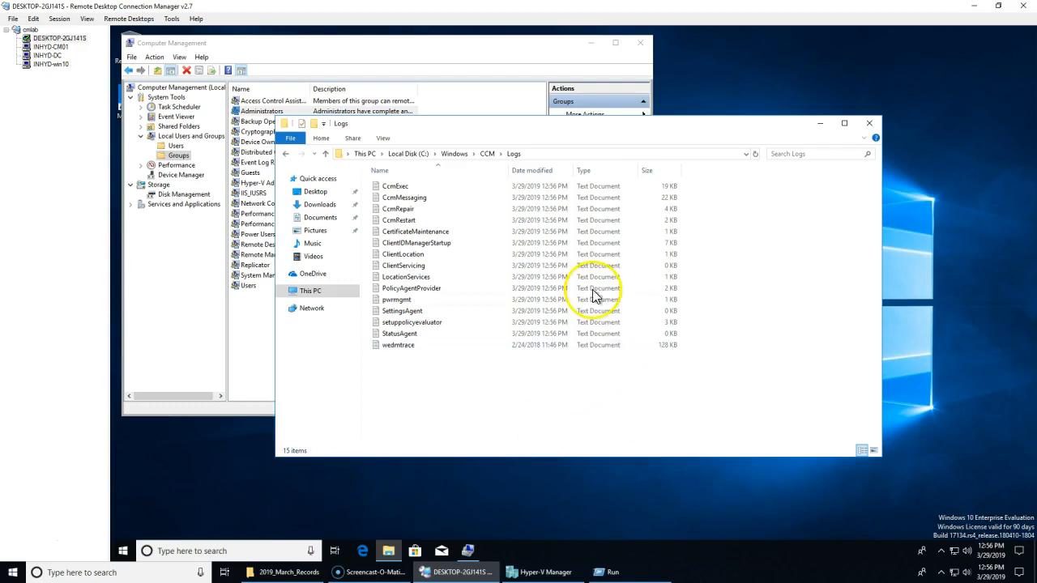
click(425, 189)
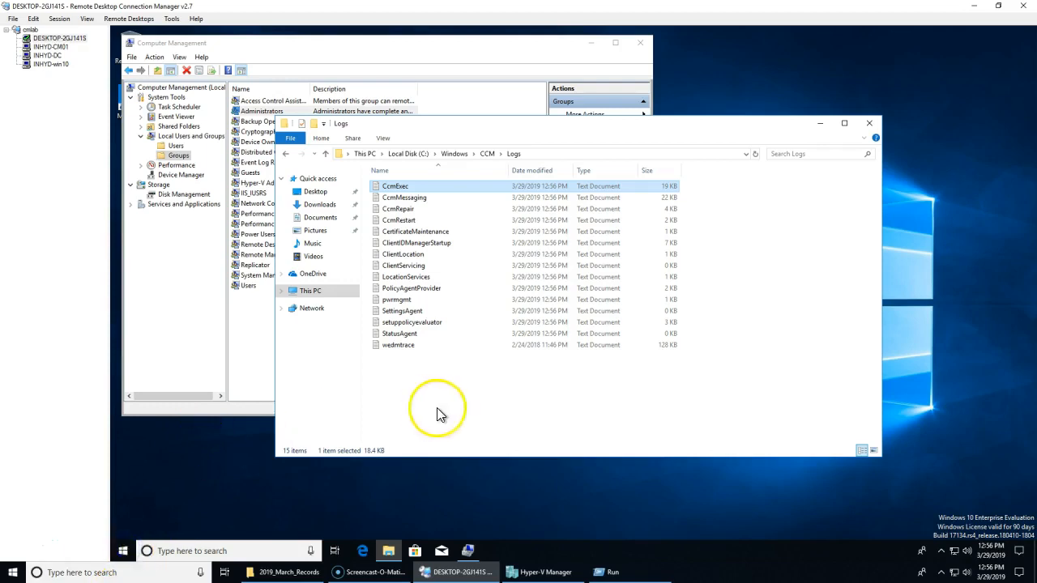
right_click(123, 551)
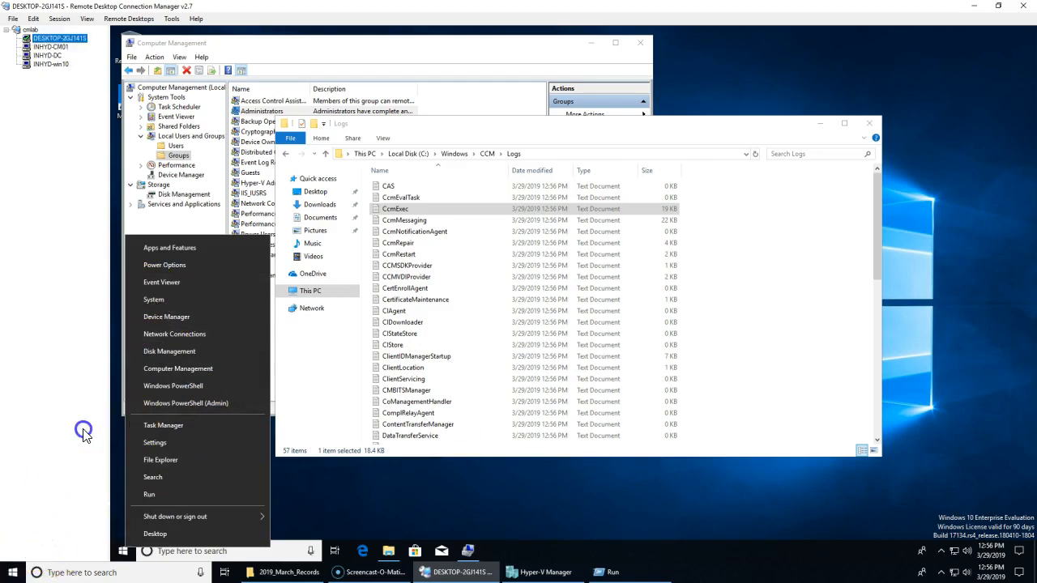
Step: Dismiss the Win+X and Start menus so the CCM Logs folder, now 63 files, is visible
key(super)
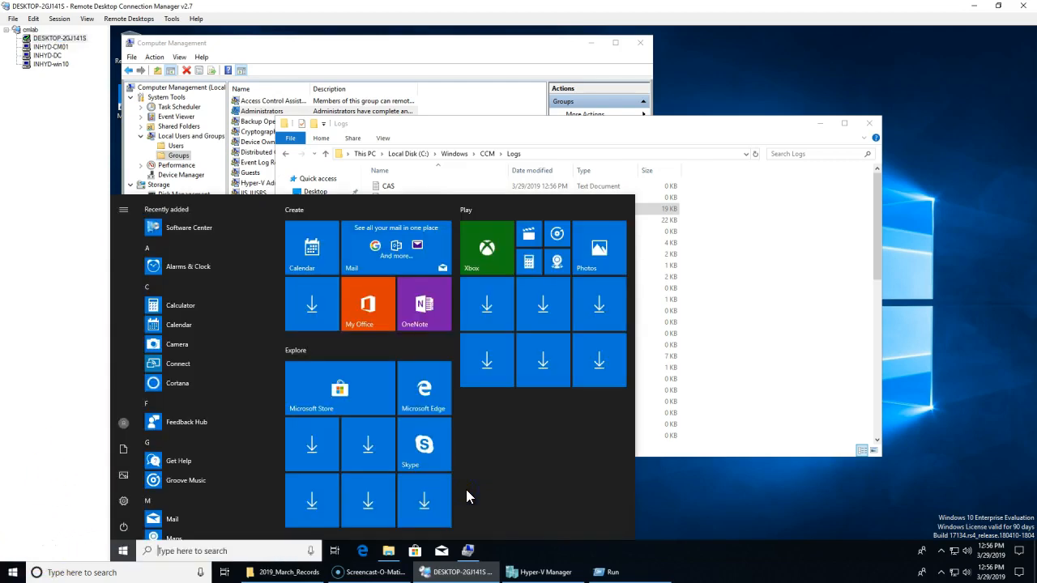
click(798, 507)
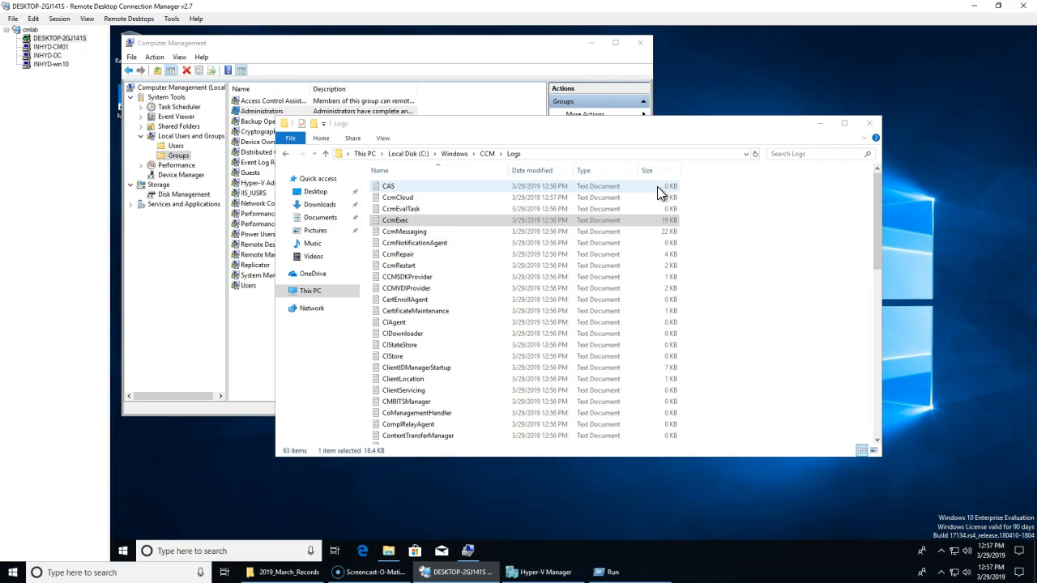
Step: On the INHYD-CM01 site server, show Administration > Servers and Site System Roles in the console
click(49, 46)
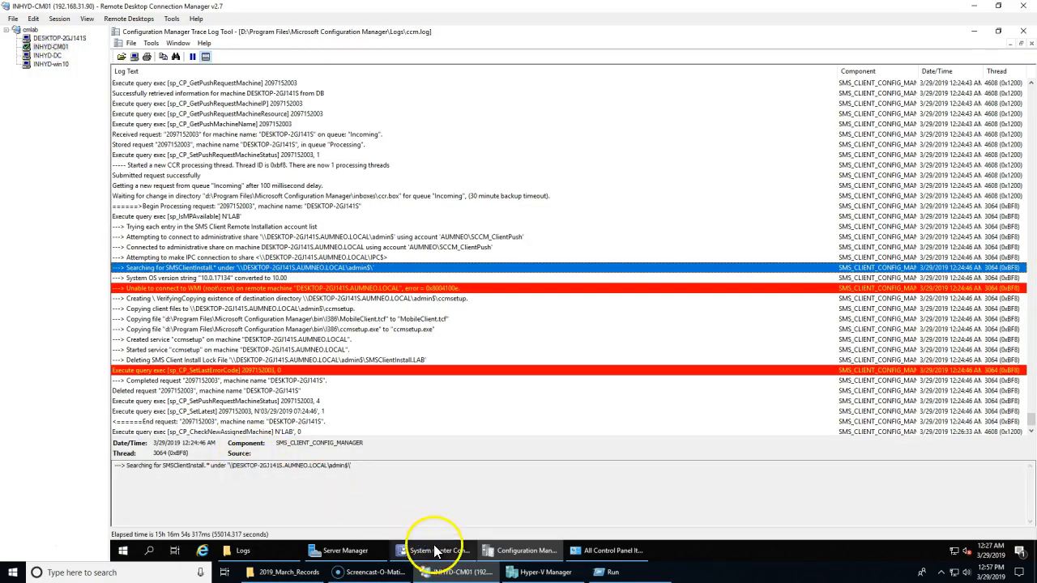
click(435, 551)
click(153, 505)
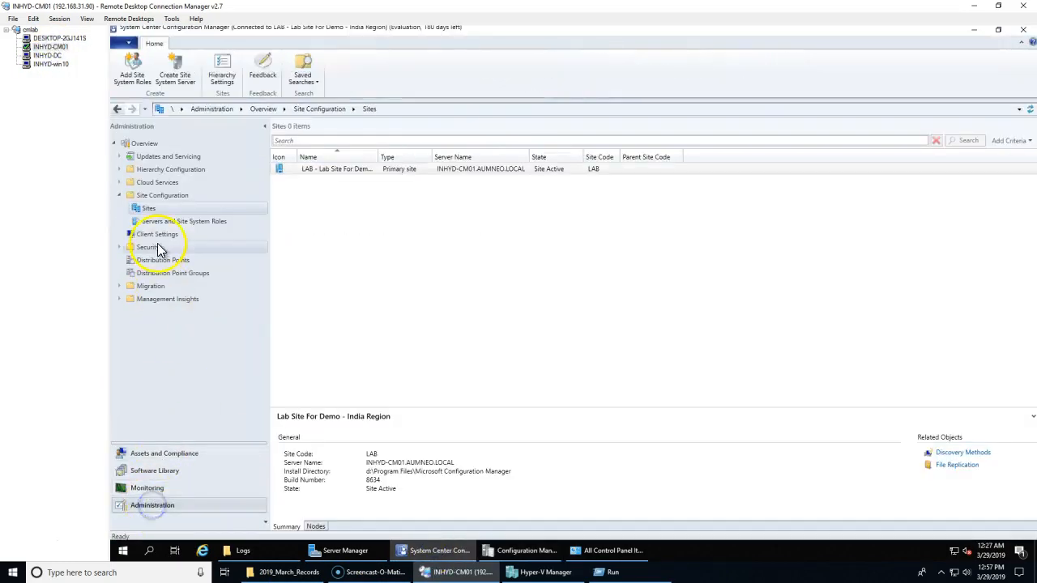
click(150, 221)
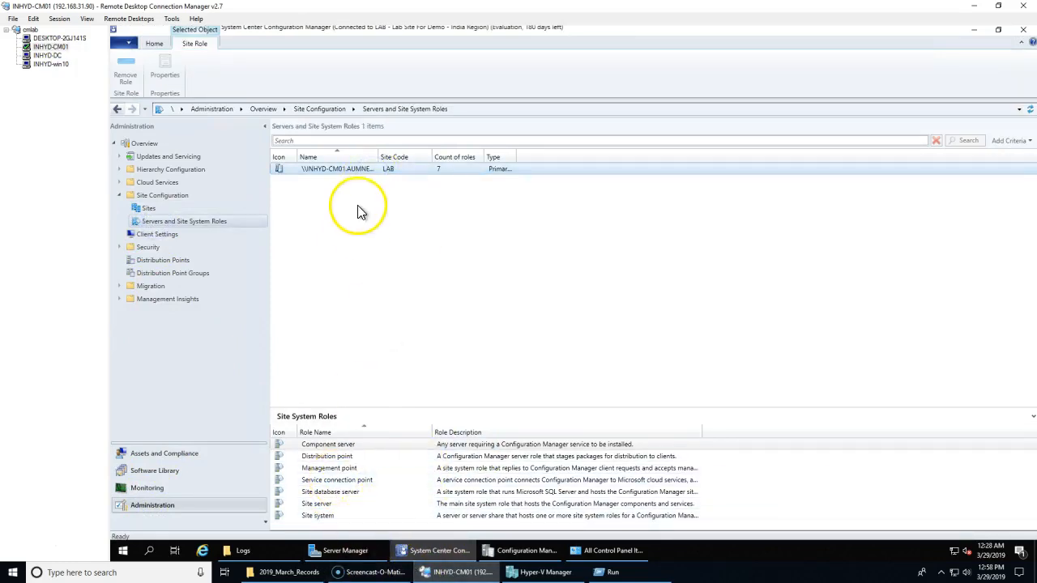
Step: Start the Add Site System Roles wizard, cancel it unchanged, then view Client Settings
right_click(369, 166)
click(401, 173)
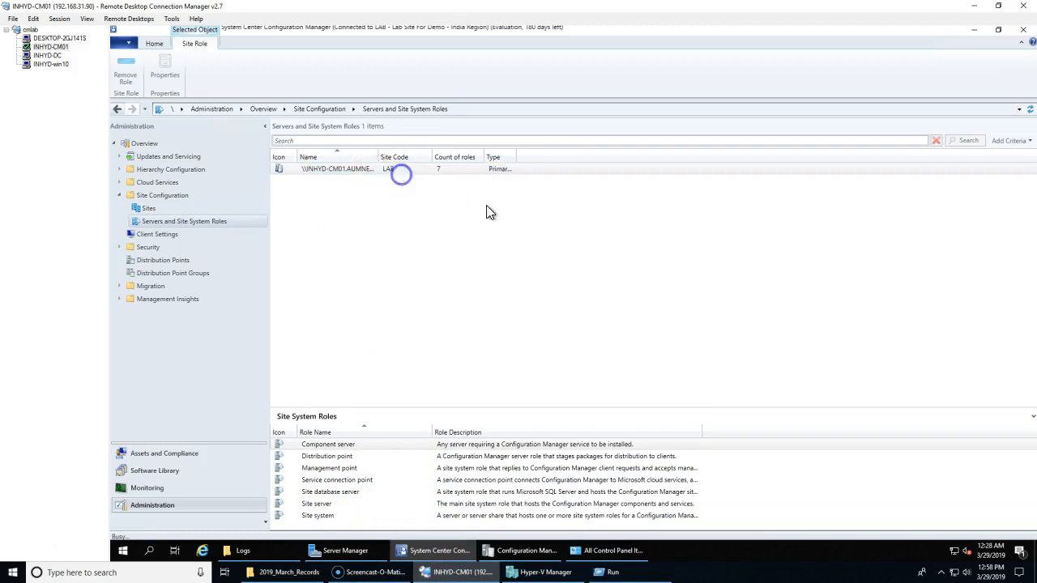
click(669, 467)
click(670, 468)
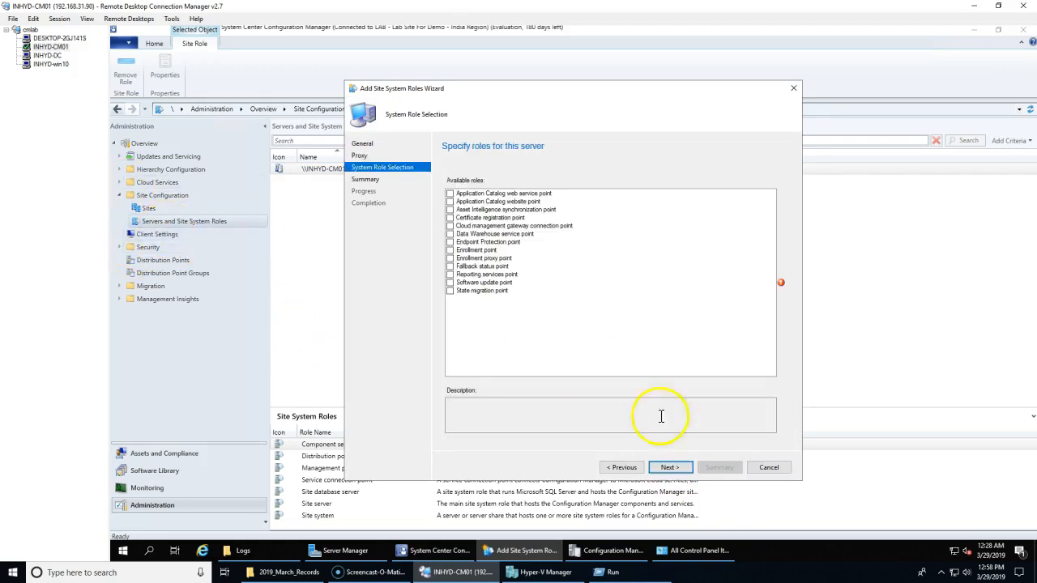
click(762, 468)
click(607, 328)
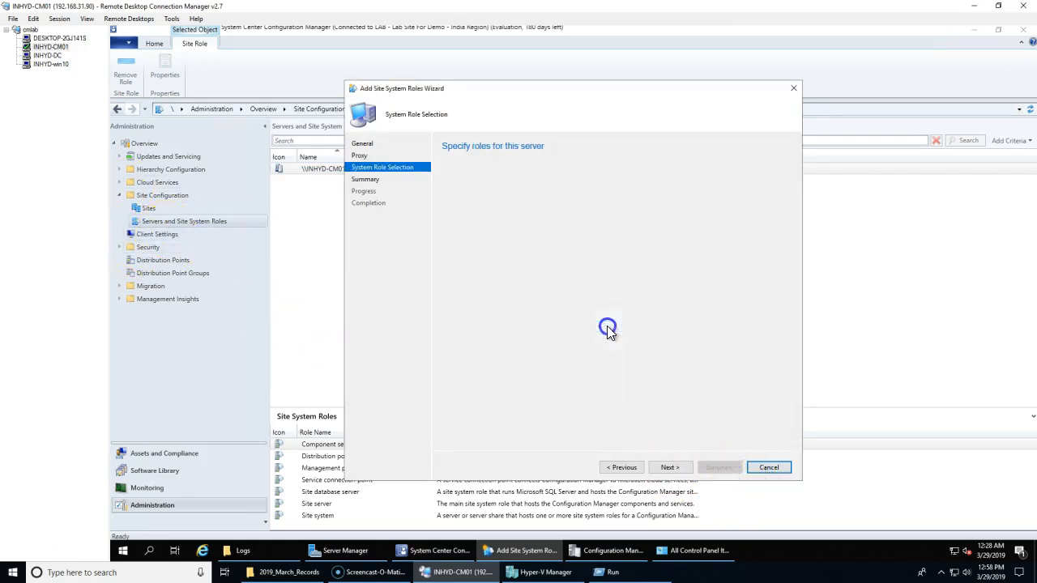
click(162, 234)
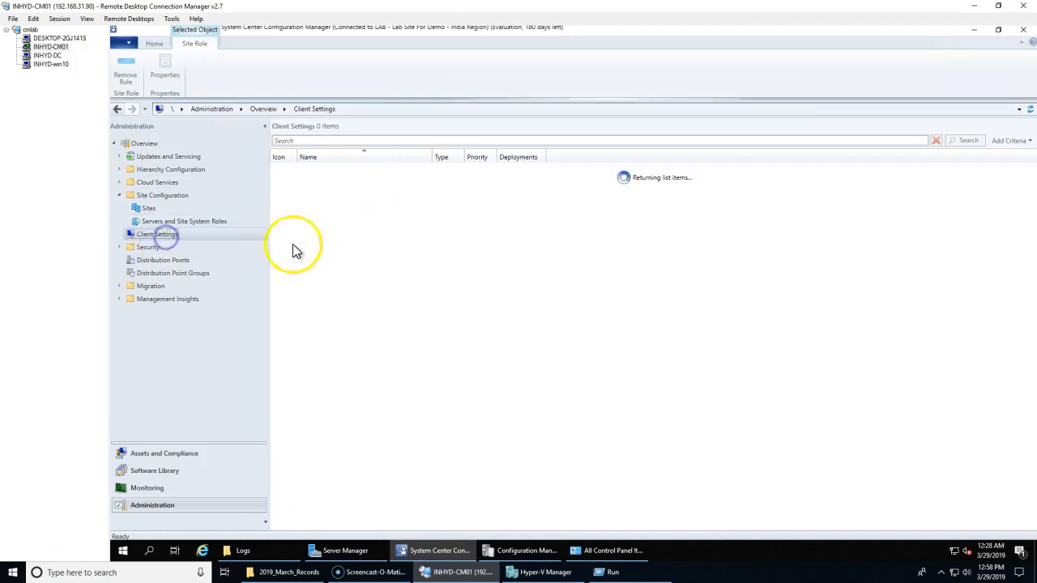
Step: In Assets and Compliance, confirm DESKTOP-2GJ141S is an active client in Devices, then view Device Collections
right_click(167, 236)
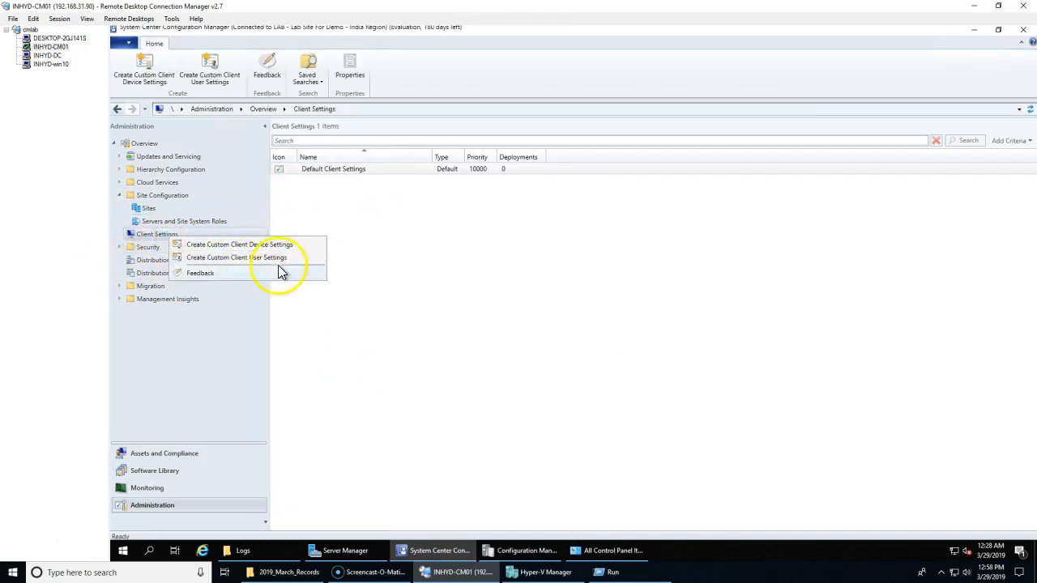
click(395, 353)
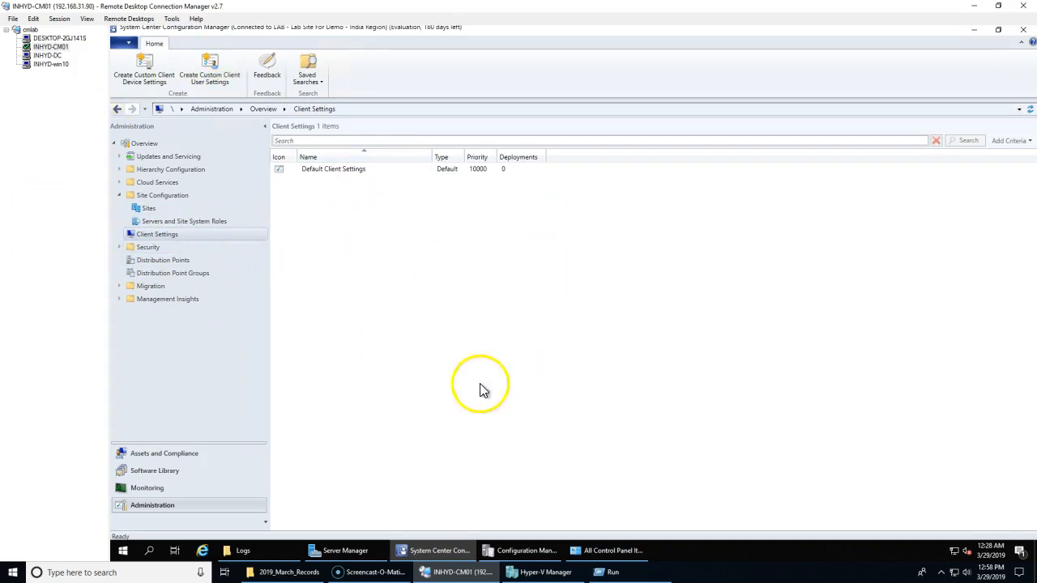
click(187, 456)
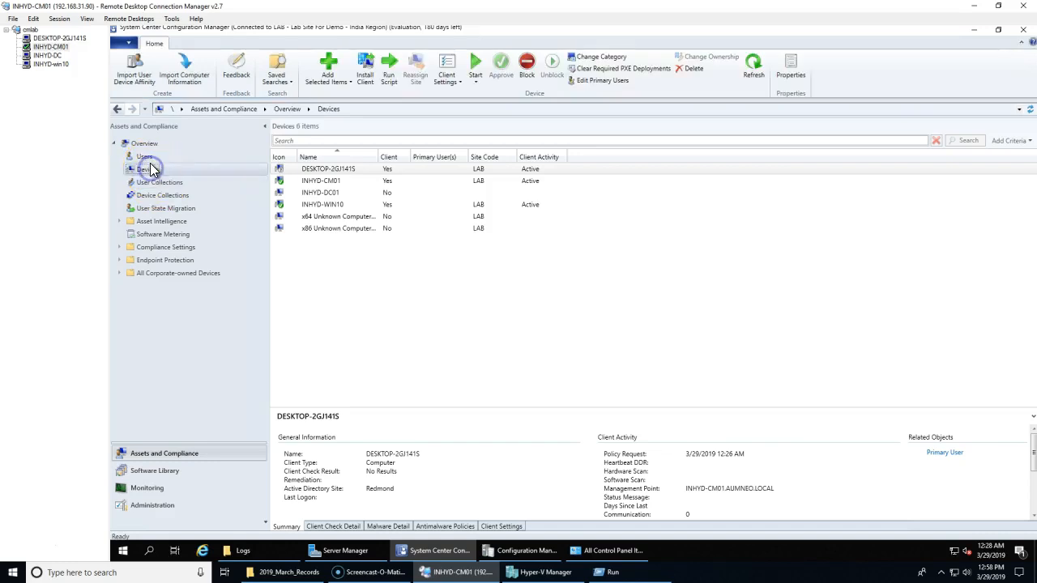
click(413, 332)
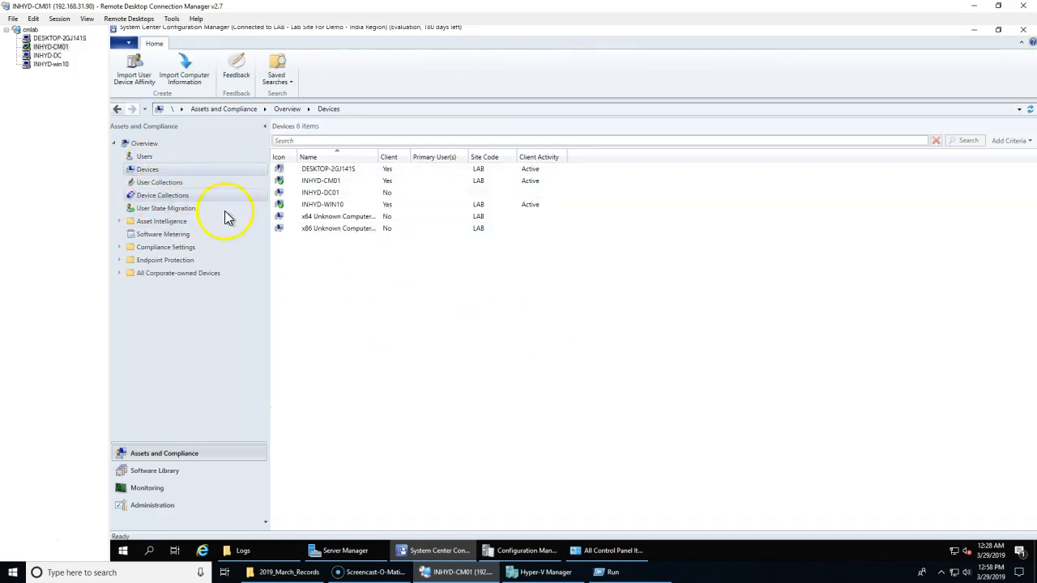
click(168, 200)
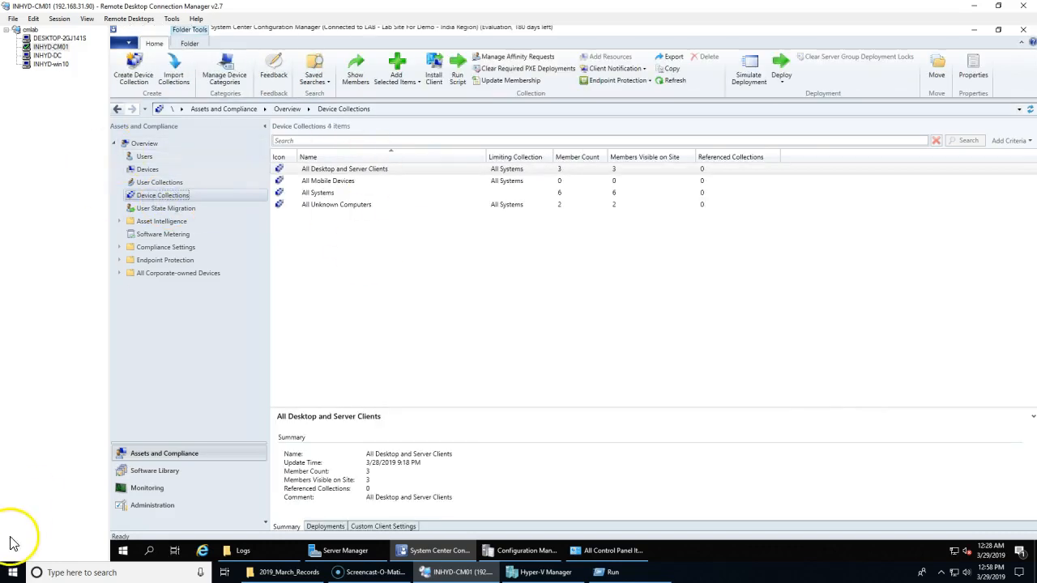